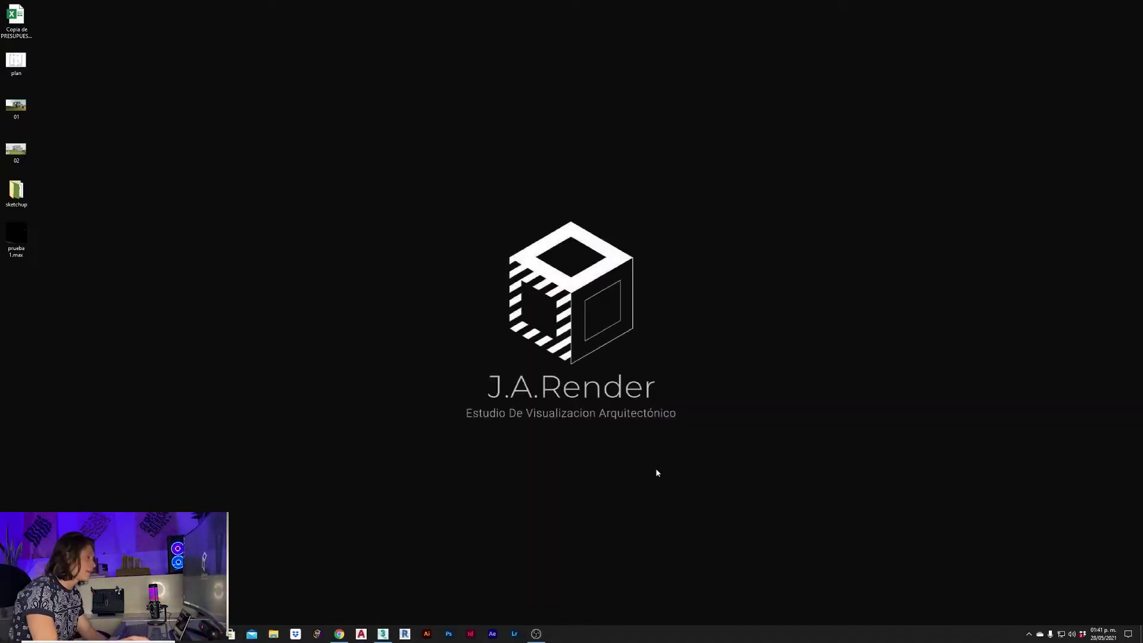
Bring the Chrome window with the 3D Warehouse Architecture 'model' search results to the front.
click(339, 633)
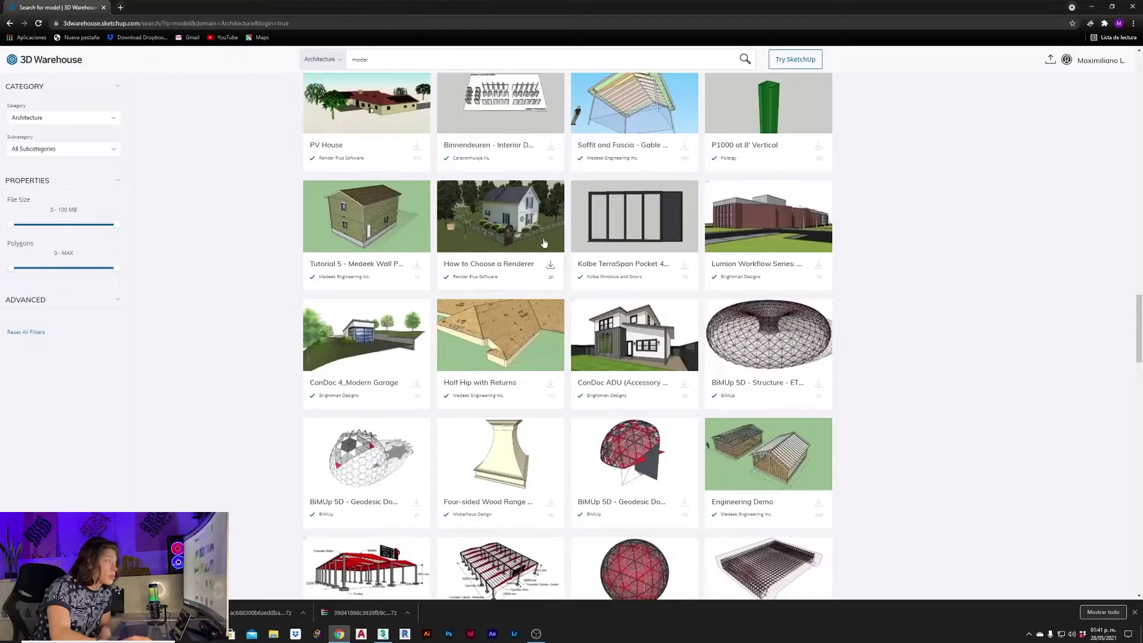
Open the ConDoc ADU house model's detail page from the results grid.
scroll(575, 293, up, 1)
scroll(613, 283, down, 5)
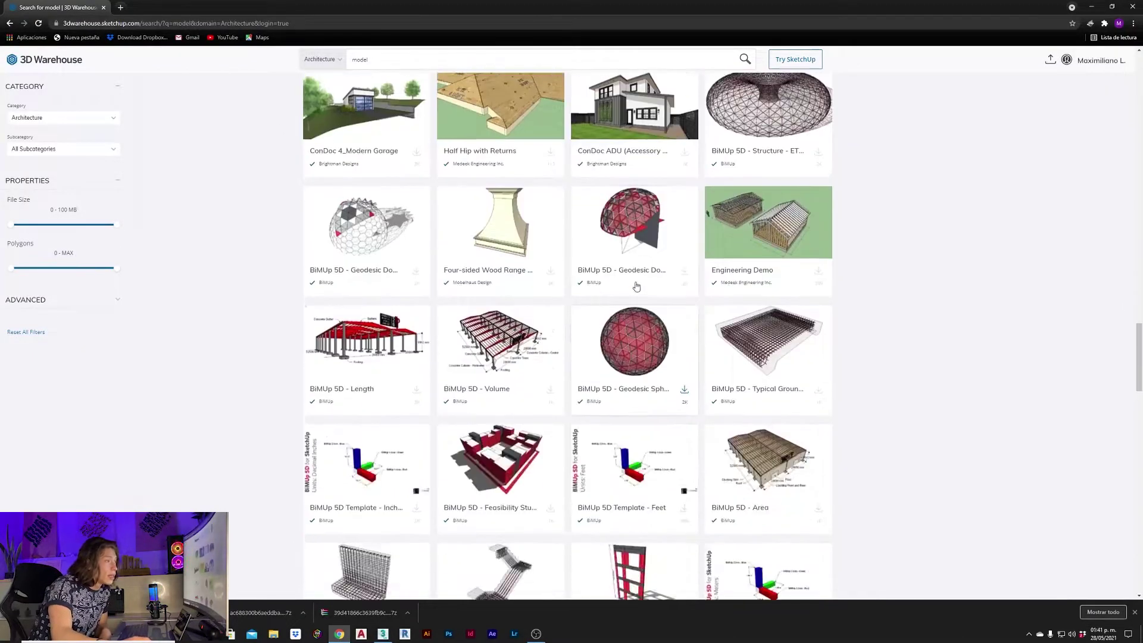
scroll(631, 286, up, 4)
click(635, 404)
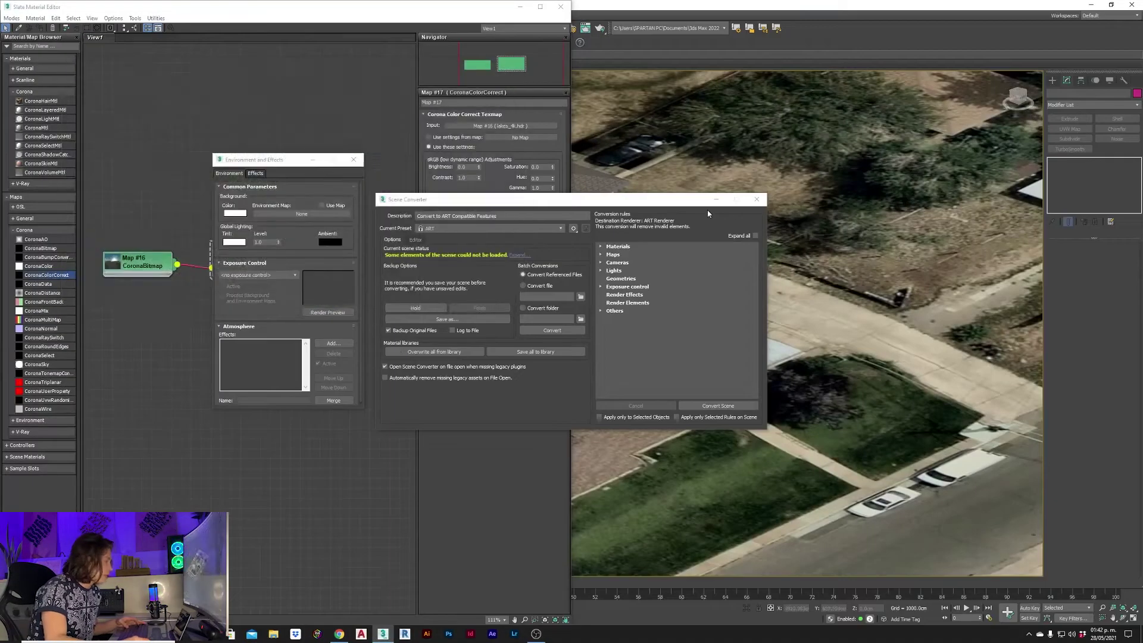
Close the Scene Converter, Environment and Effects, and Slate Material Editor windows.
click(757, 199)
click(353, 159)
click(560, 7)
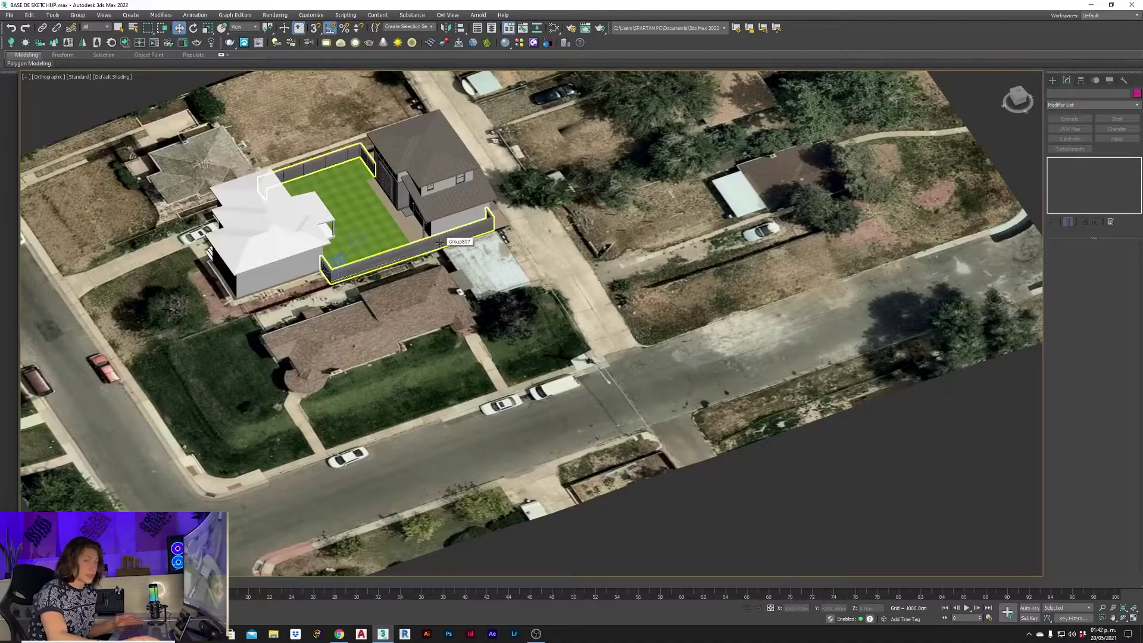
Select the house's upper volume and orbit and zoom the view around it.
click(440, 242)
alt+middle_drag(440, 241, 445, 256)
scroll(445, 256, up, 3)
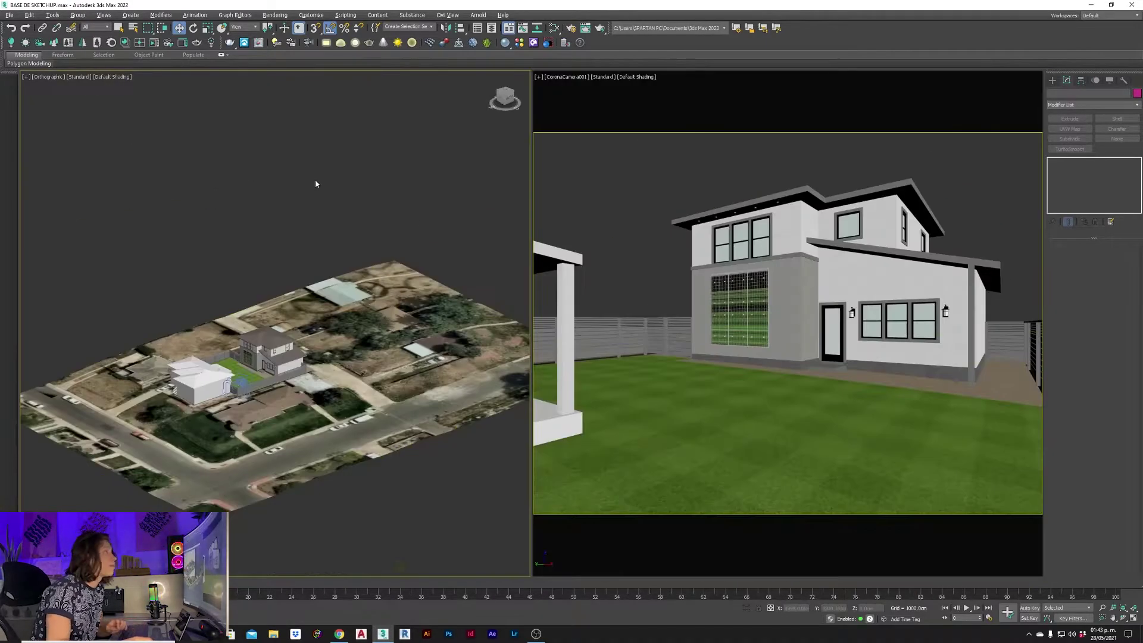
Open and close the environment settings, then start an interactive render of the scene.
key(8)
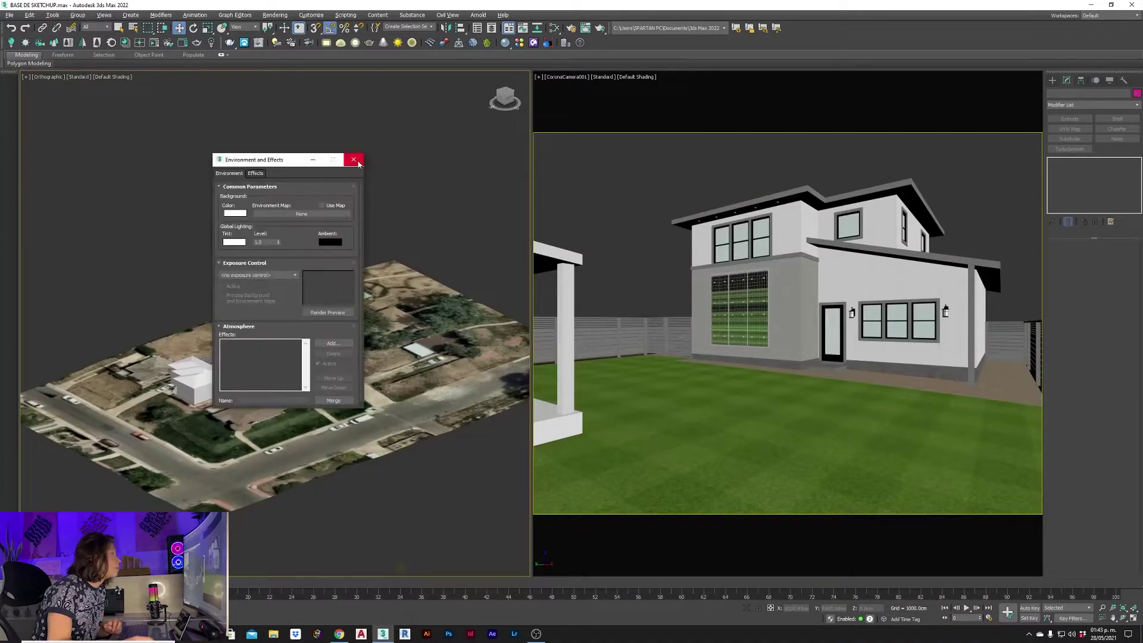
click(354, 160)
click(231, 43)
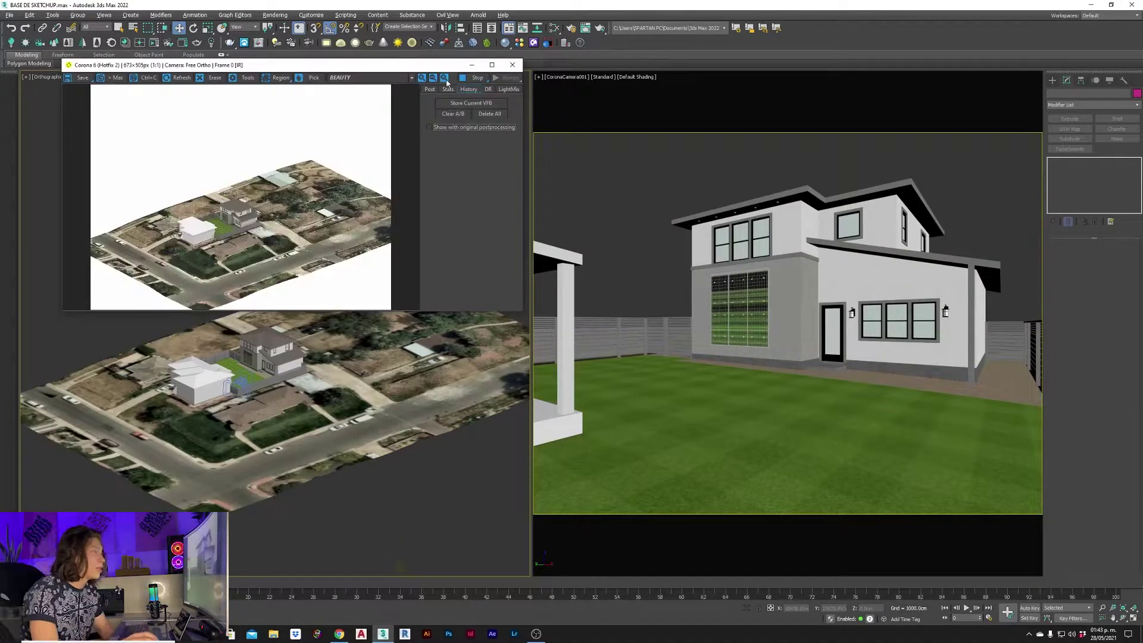
Render the house from CoronaCamera001 and store the clay render in VFB history.
key(F10)
click(265, 193)
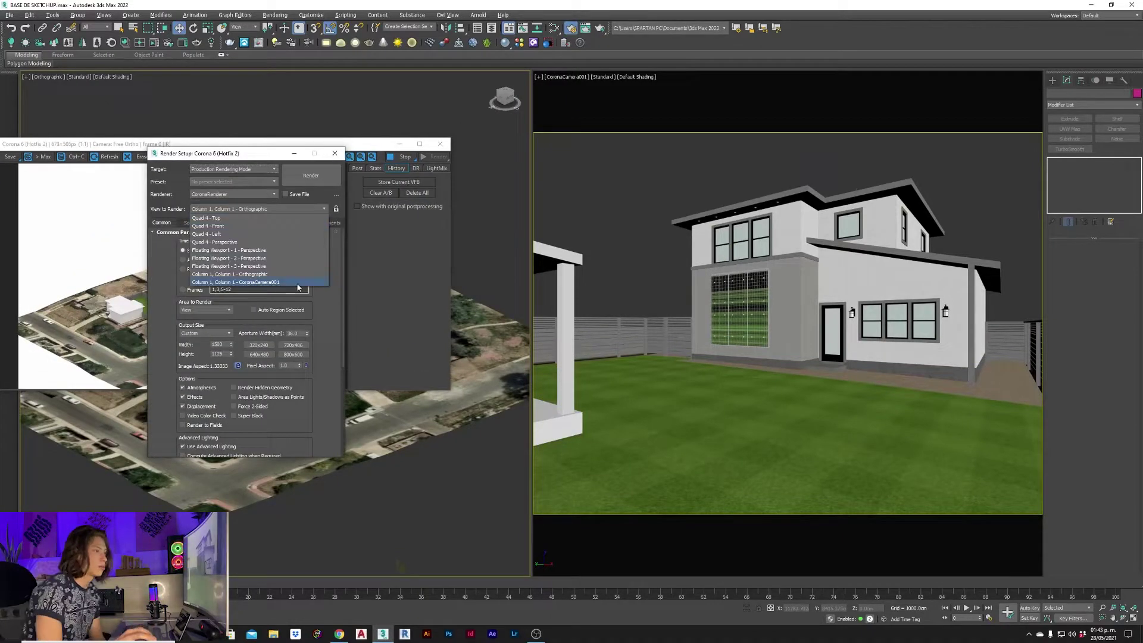
click(262, 280)
click(333, 173)
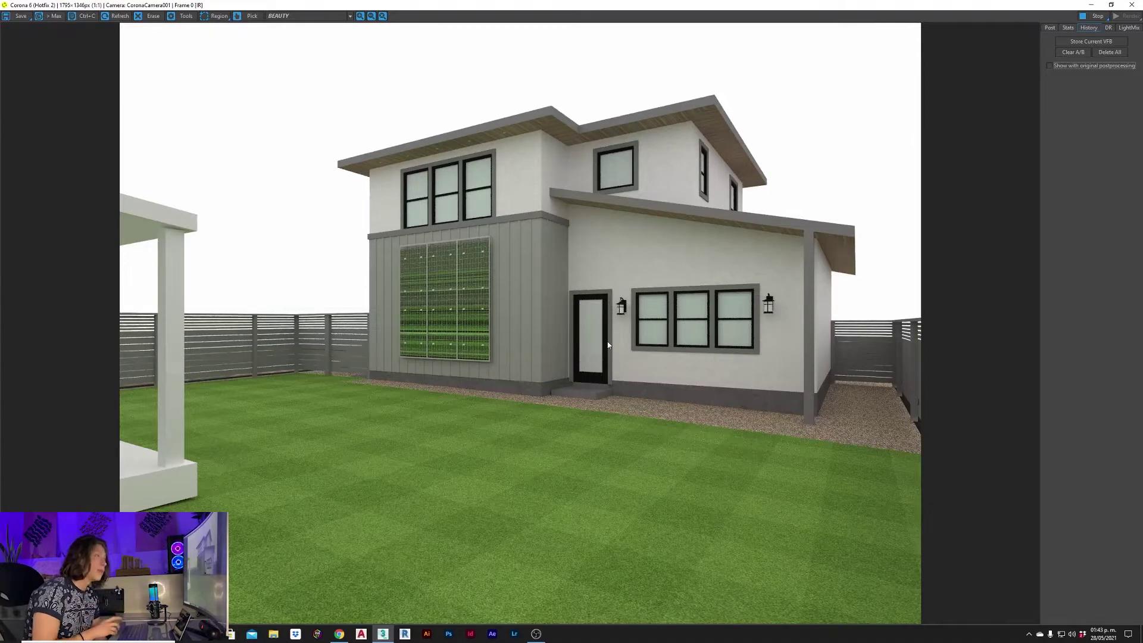
scroll(705, 296, up, 2)
scroll(705, 296, down, 2)
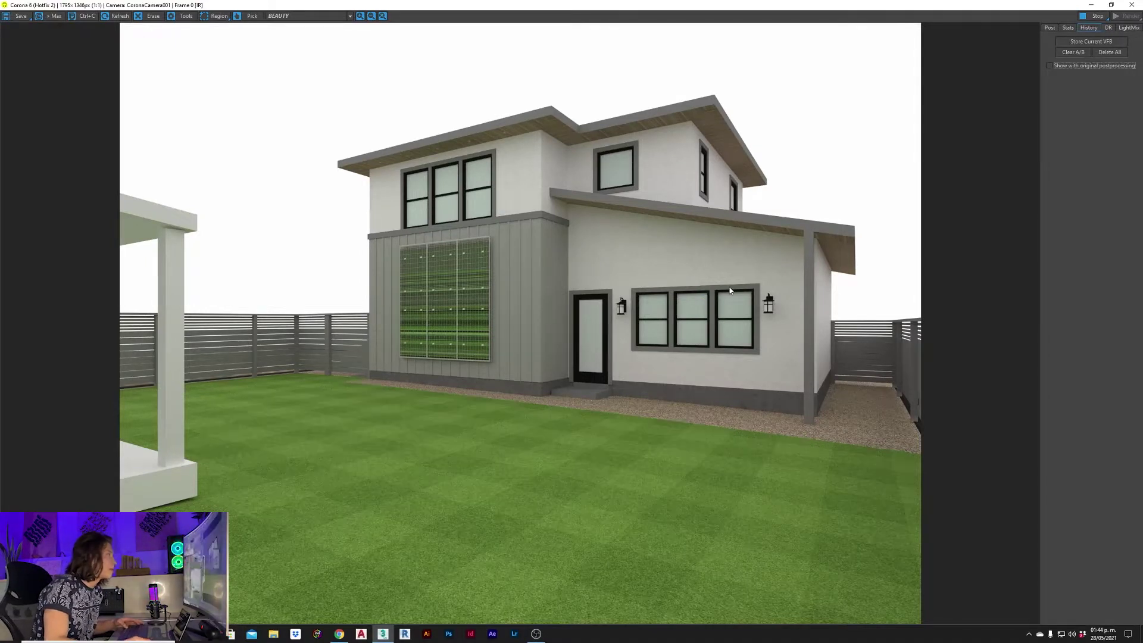
click(1082, 43)
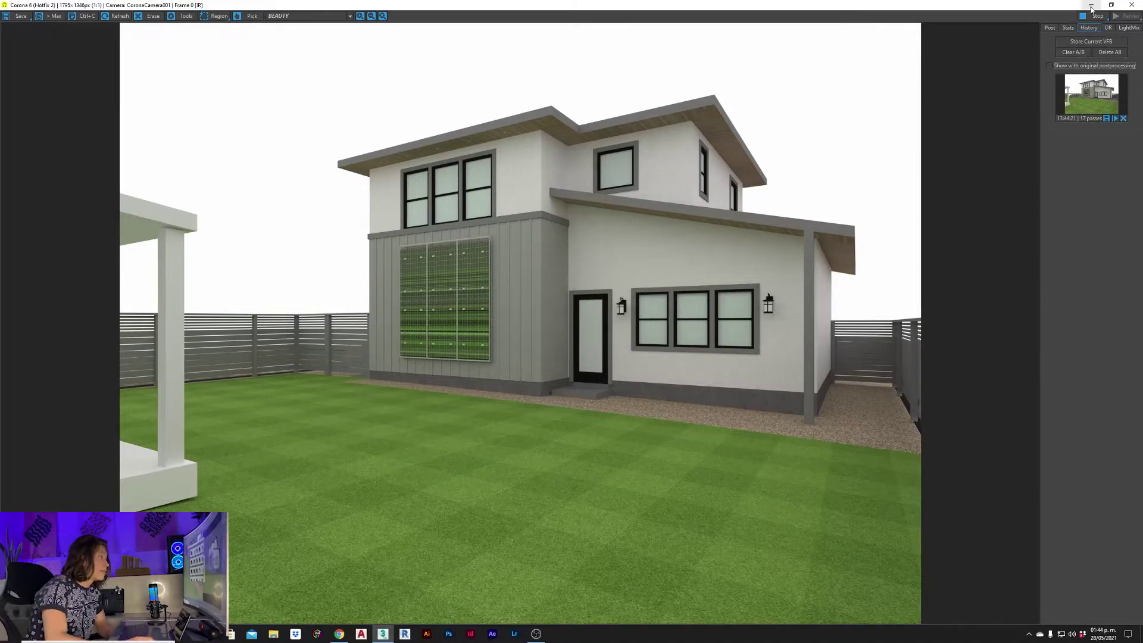
scroll(320, 294, up, 5)
Give the green-panel wall a dark Corona library material and real-world-size UVW mapping.
scroll(320, 294, up, 5)
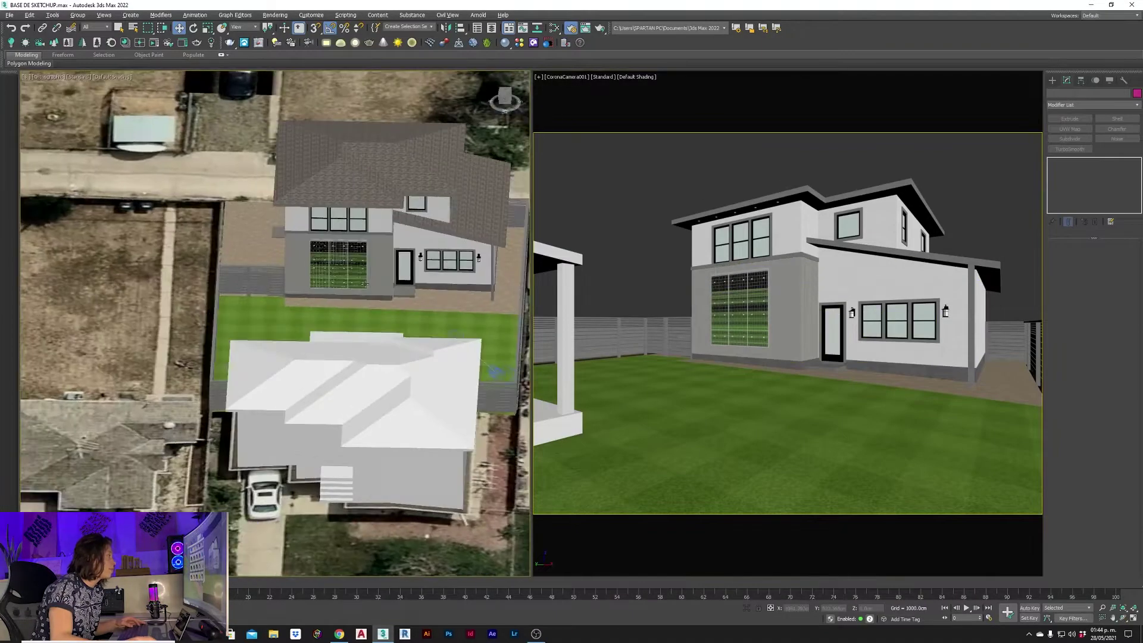
scroll(320, 294, up, 5)
scroll(319, 294, down, 3)
scroll(358, 310, up, 3)
click(381, 324)
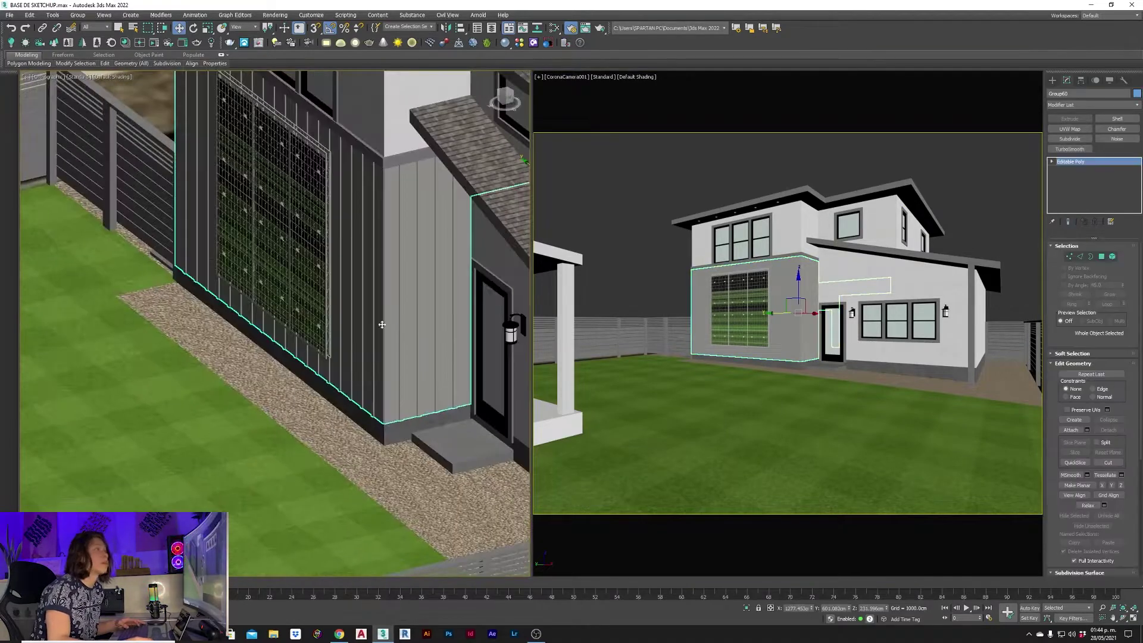
click(125, 43)
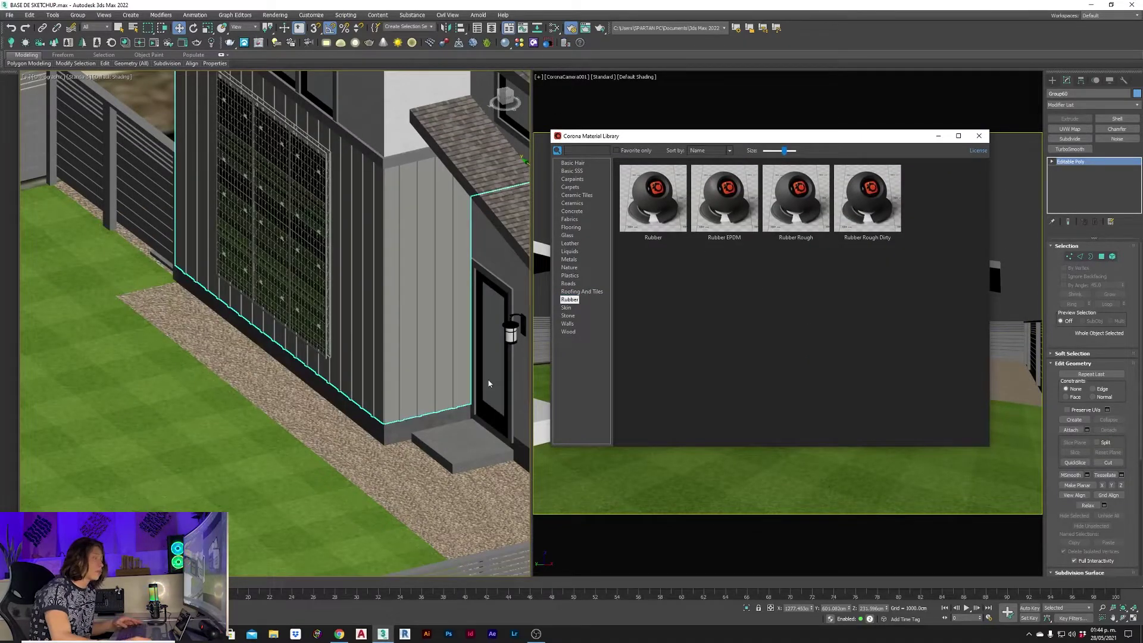
click(978, 136)
click(1070, 129)
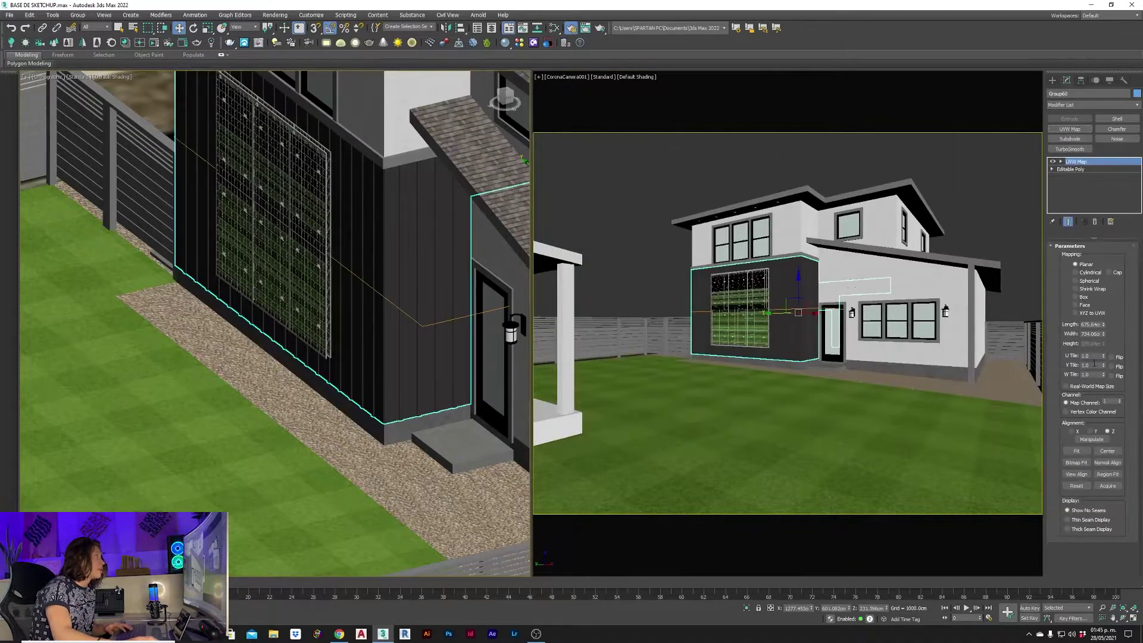
click(1066, 385)
Select the white wall, preview the Stucco White material, and add UVW mapping to it.
scroll(355, 371, down, 2)
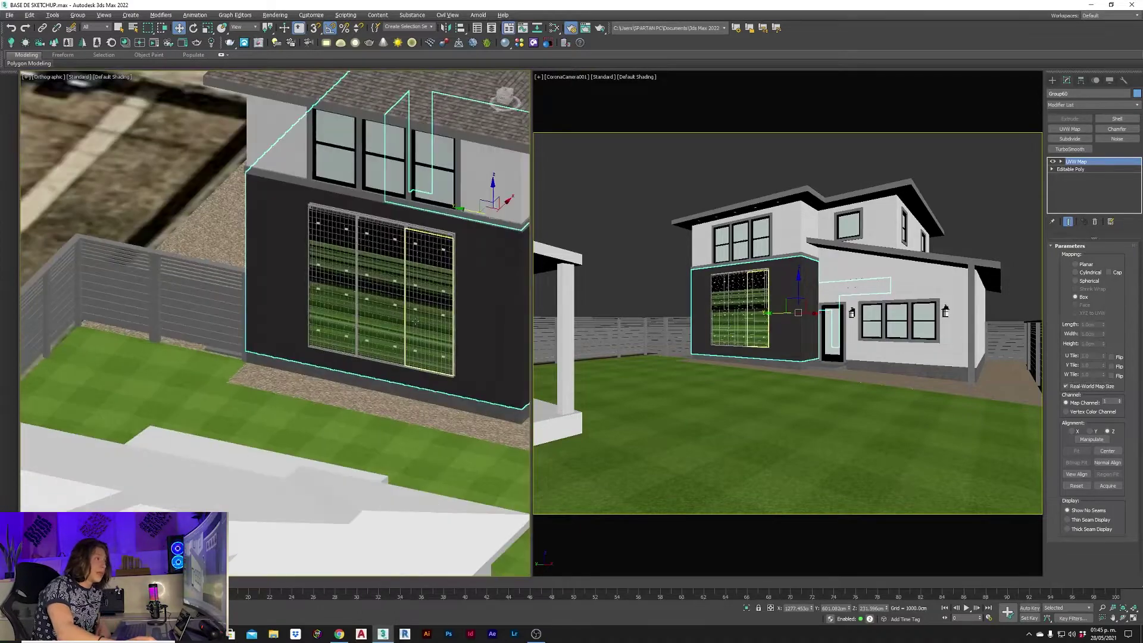
scroll(355, 370, down, 3)
alt+middle_drag(355, 371, 355, 362)
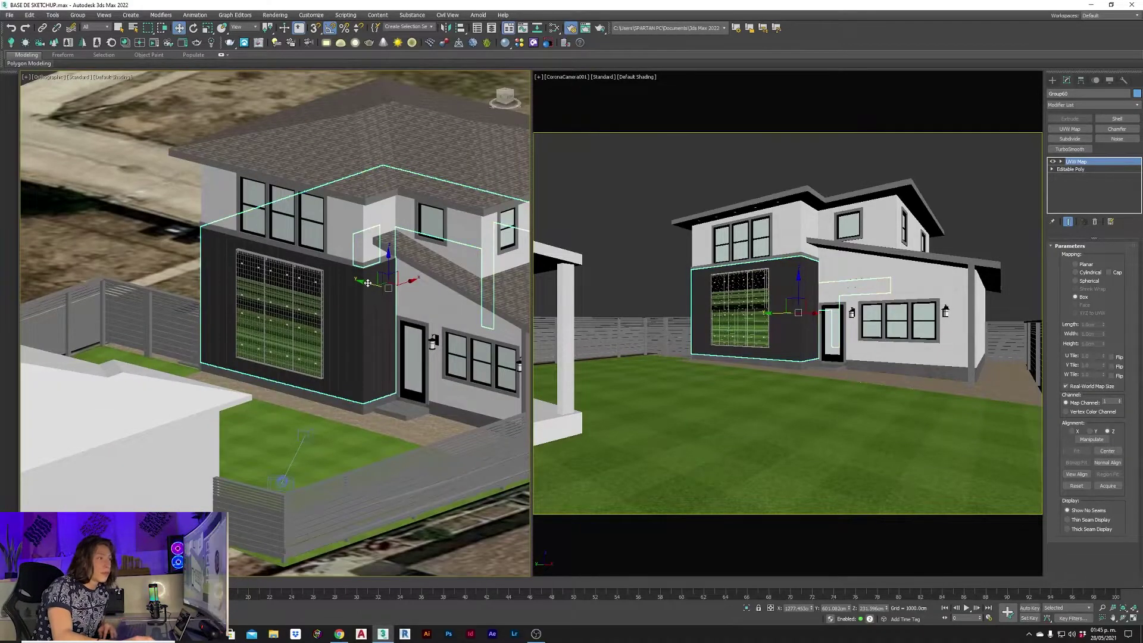
scroll(368, 283, up, 3)
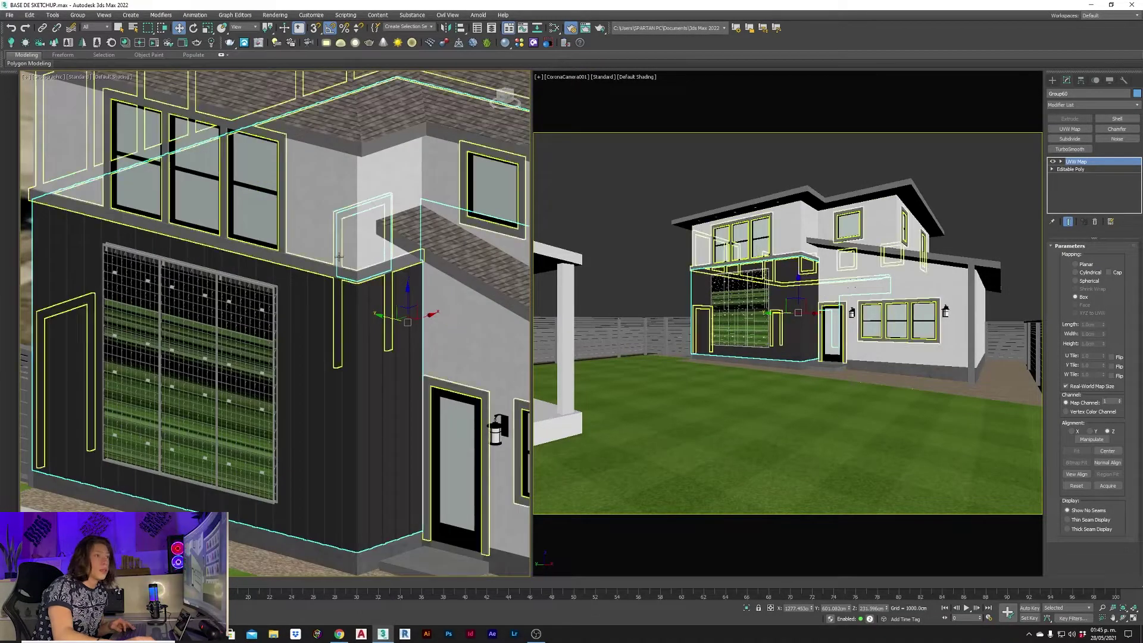
click(394, 320)
scroll(394, 319, up, 2)
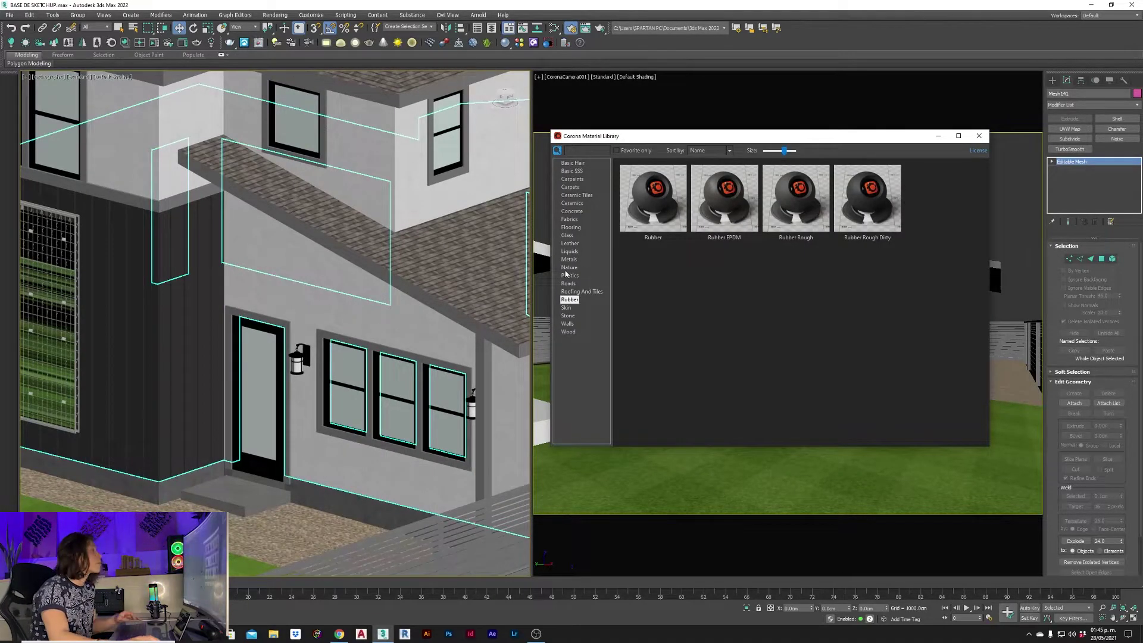
click(869, 364)
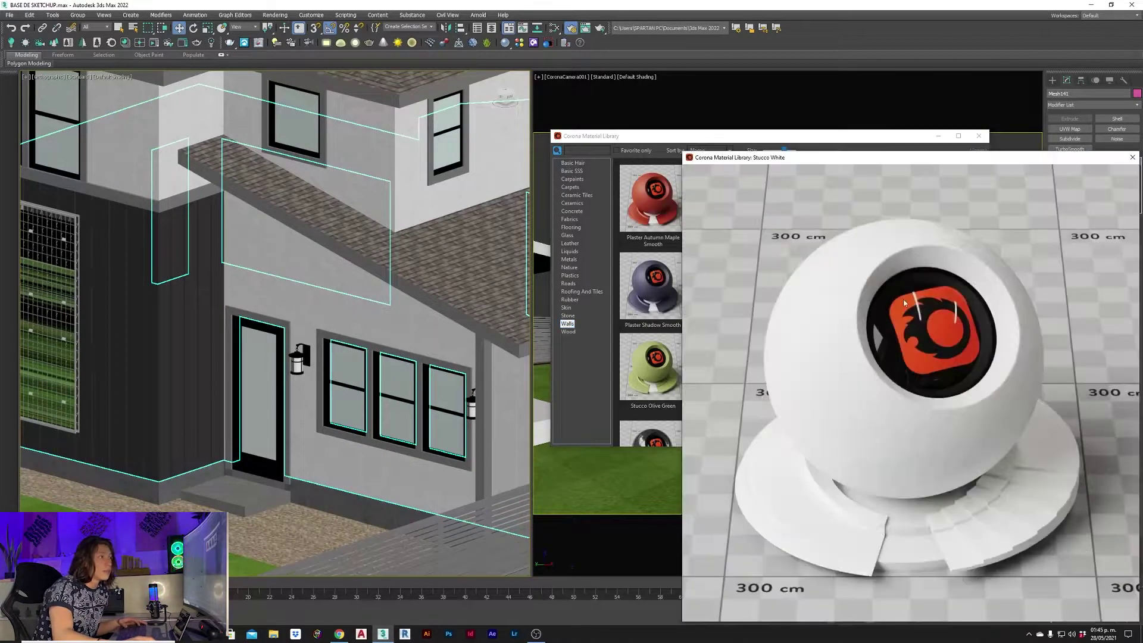
click(1132, 158)
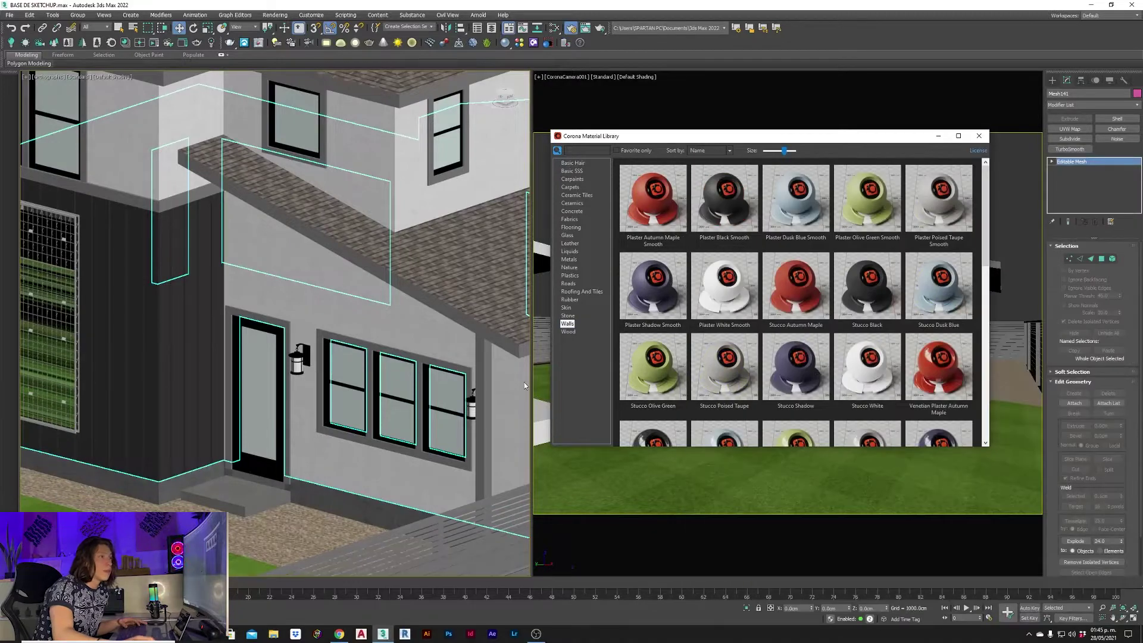
click(1070, 129)
Close the material library, select the window frames and maximize the viewport.
click(938, 136)
scroll(178, 357, up, 3)
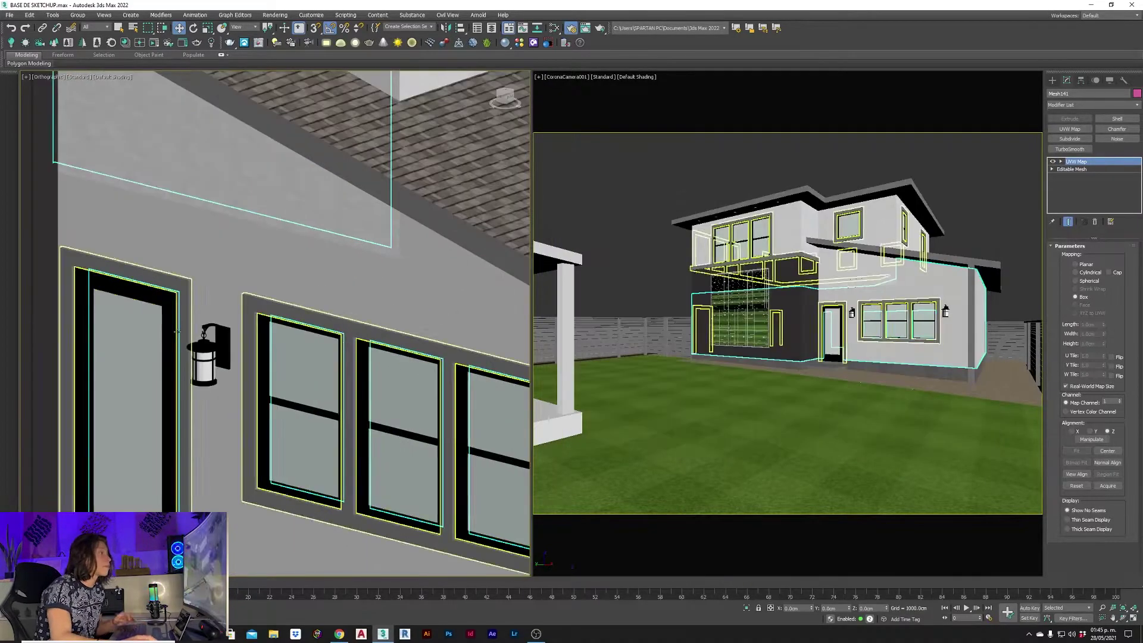
click(151, 387)
key(alt+w)
scroll(307, 295, down, 10)
Isolate the window frames and give them Box UVW mapping.
key(alt+q)
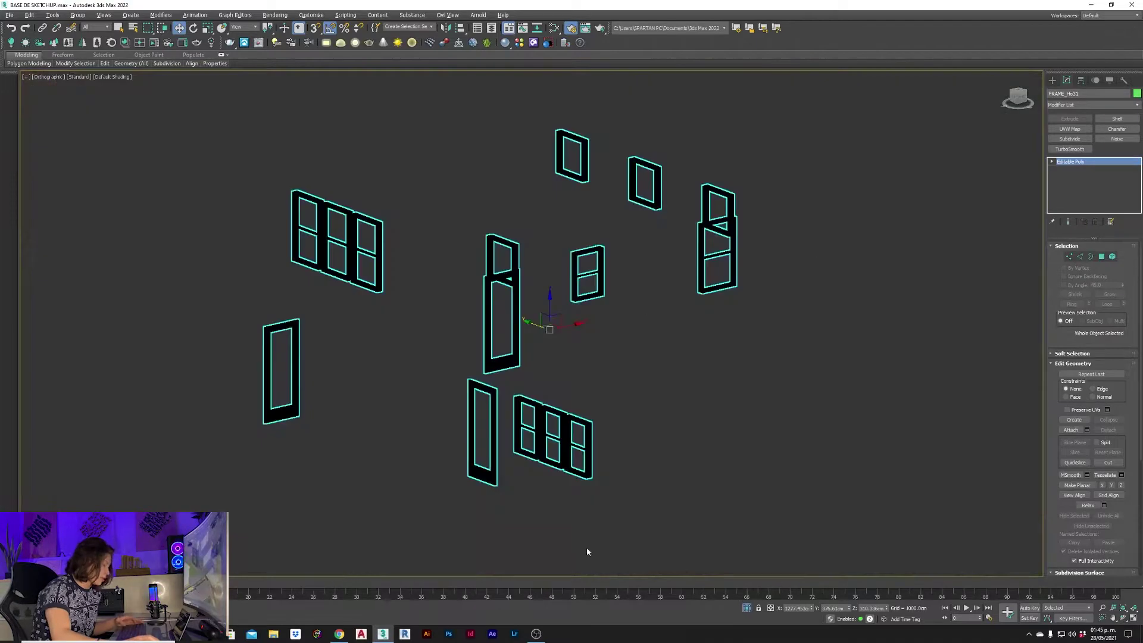
click(124, 43)
click(574, 301)
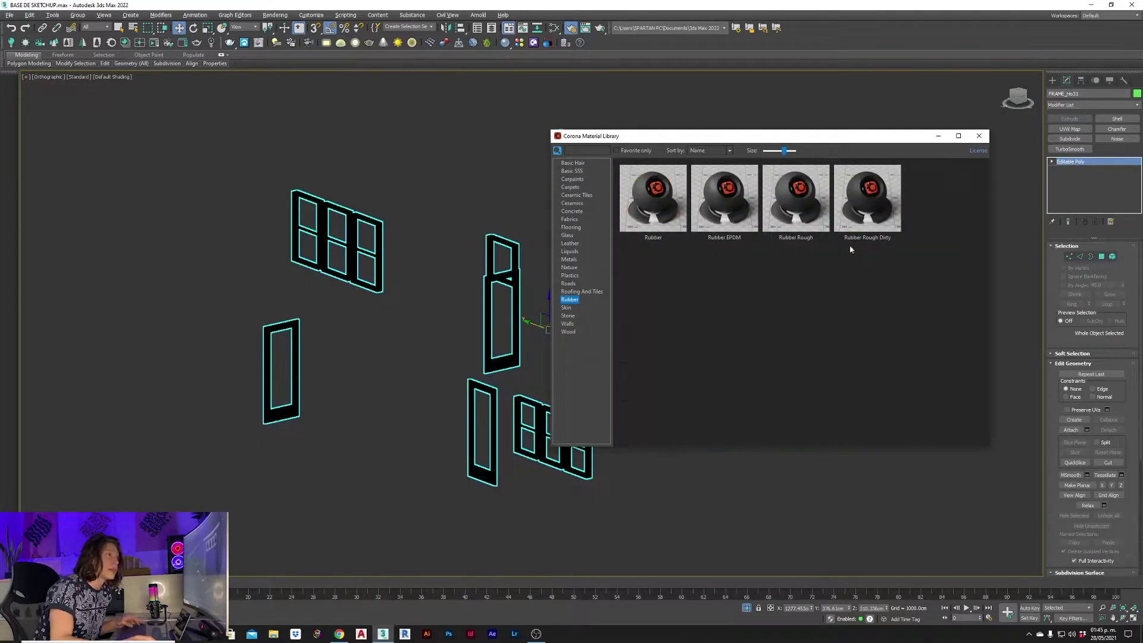
click(939, 135)
click(1070, 129)
click(1075, 296)
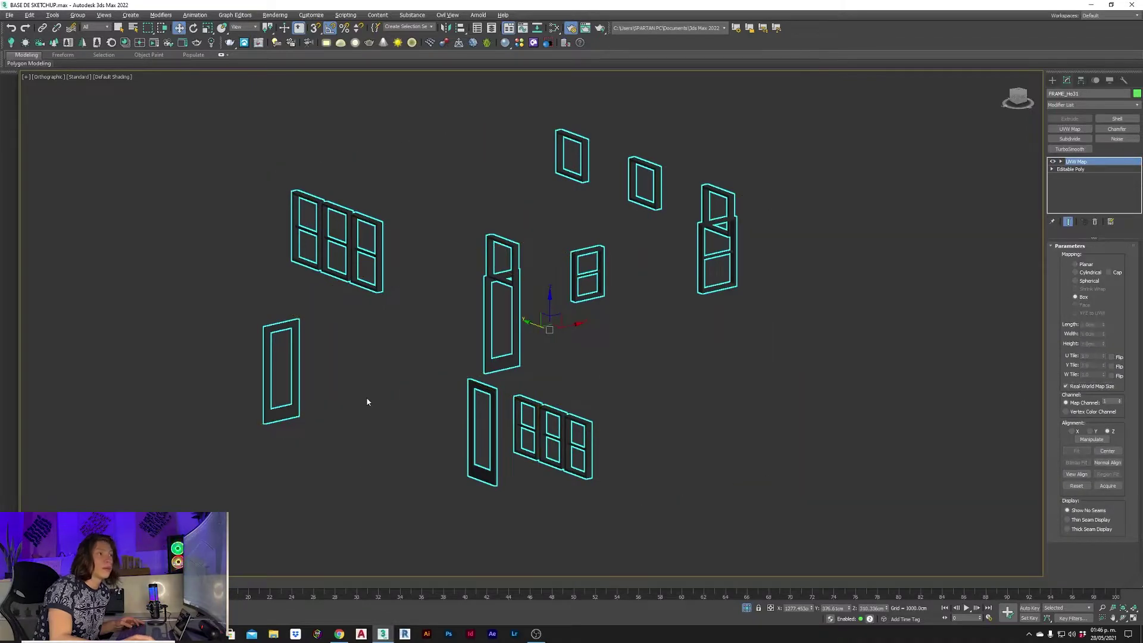
Isolate the lower and upper roofs and apply a rubber material to both.
key(alt+q)
scroll(416, 238, down, 3)
click(535, 196)
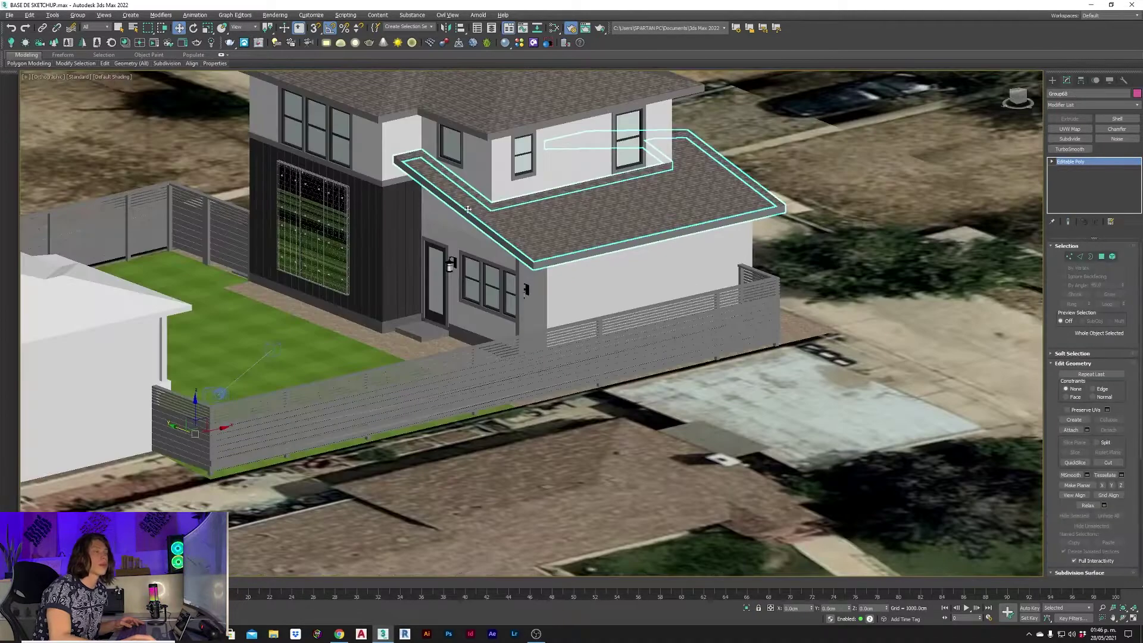
ctrl+click(477, 132)
key(alt+q)
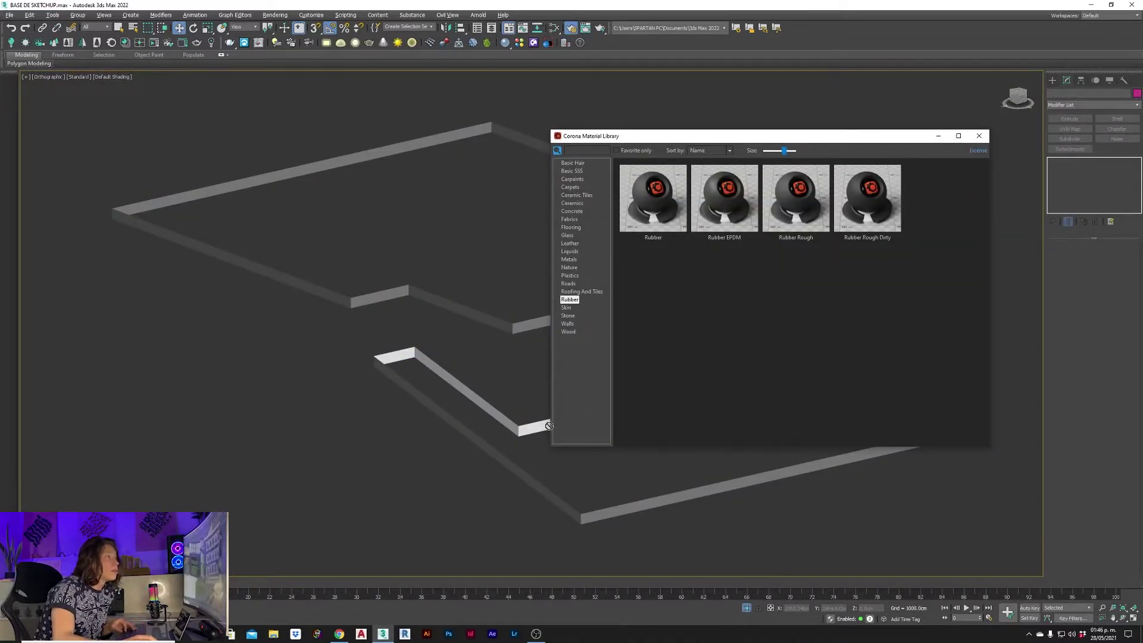
drag(549, 425, 543, 426)
click(939, 136)
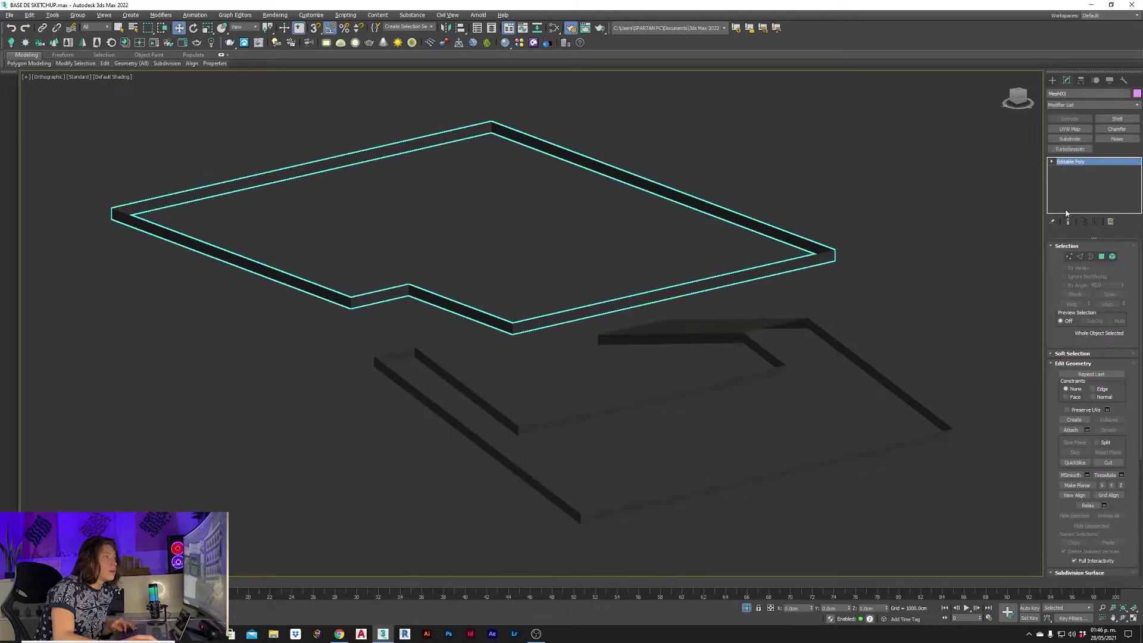
End isolation to show the whole house and select the strip along its base.
drag(1028, 262, 952, 434)
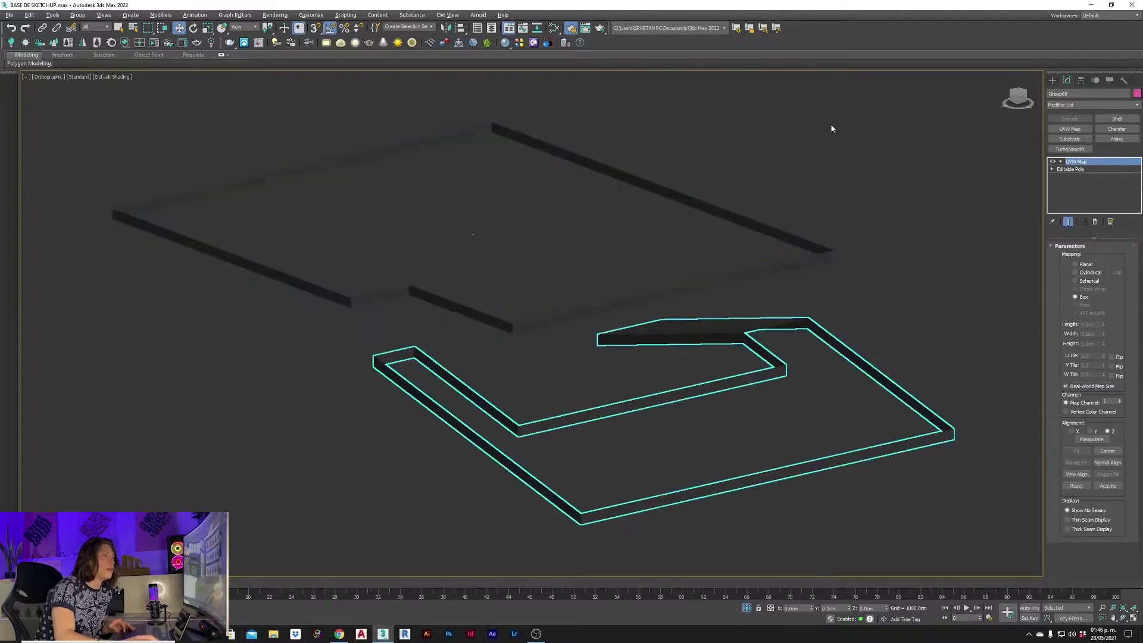
right_click(905, 247)
click(945, 182)
click(534, 463)
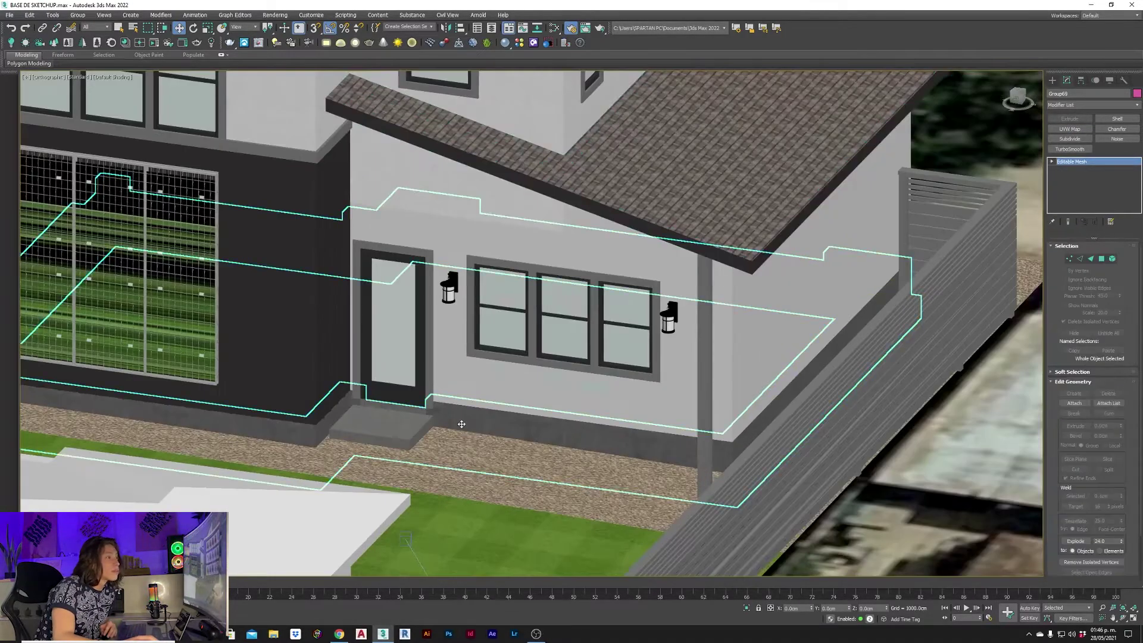
scroll(506, 446, up, 3)
scroll(456, 429, down, 3)
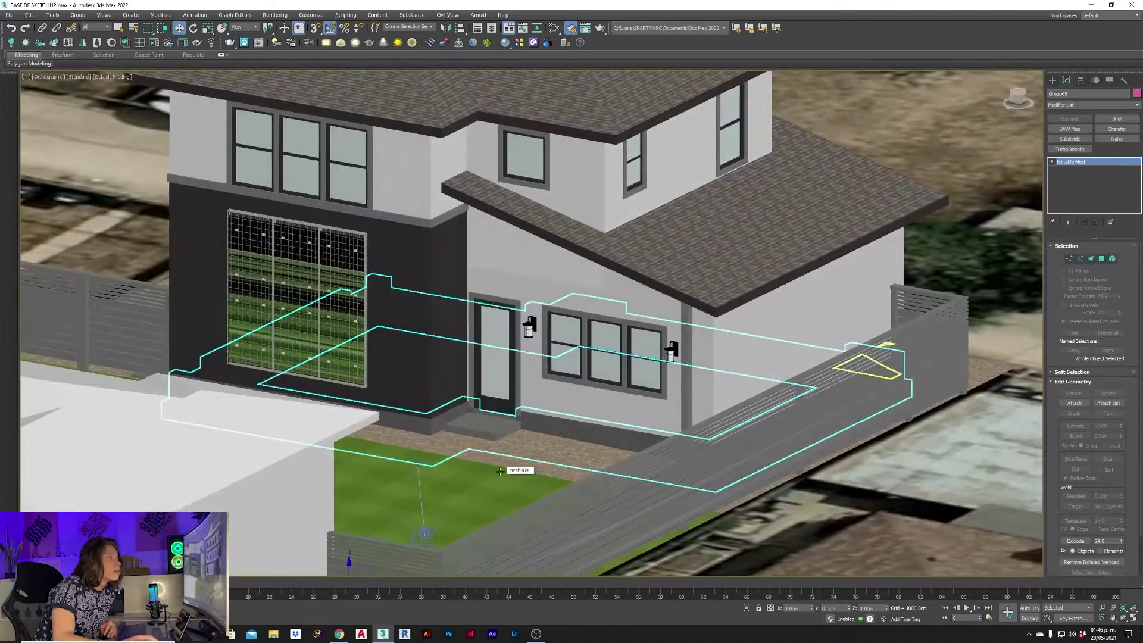
Browse the Corona library's Flooring, Concrete, Liquids, Ceramics, Carpets, Basic SSS and Fabrics categories.
key(m)
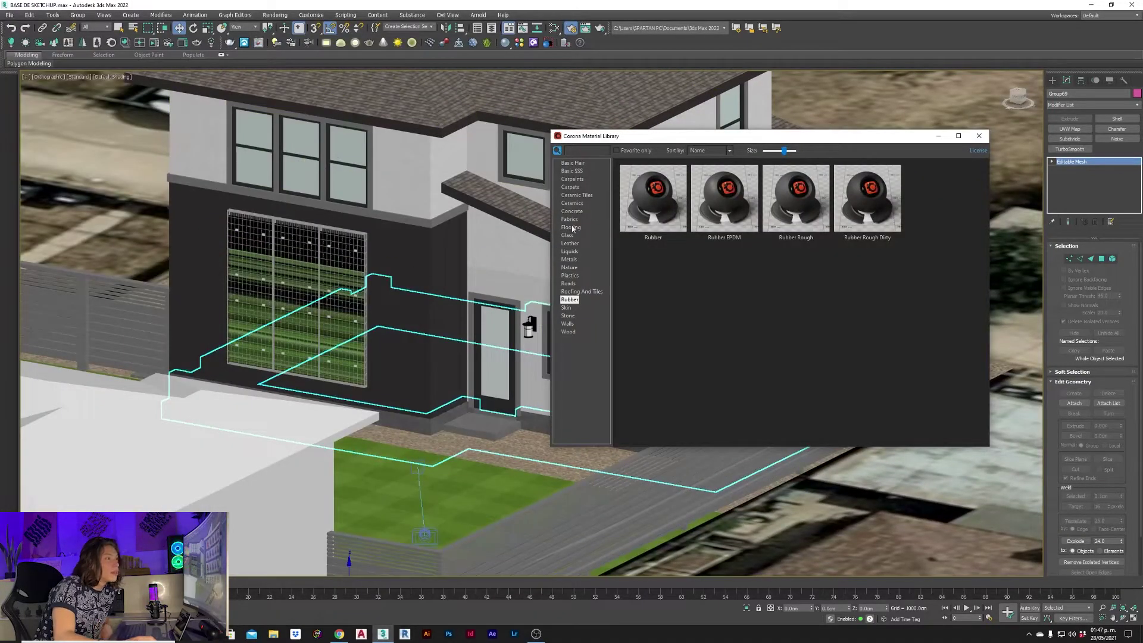
click(573, 228)
click(573, 211)
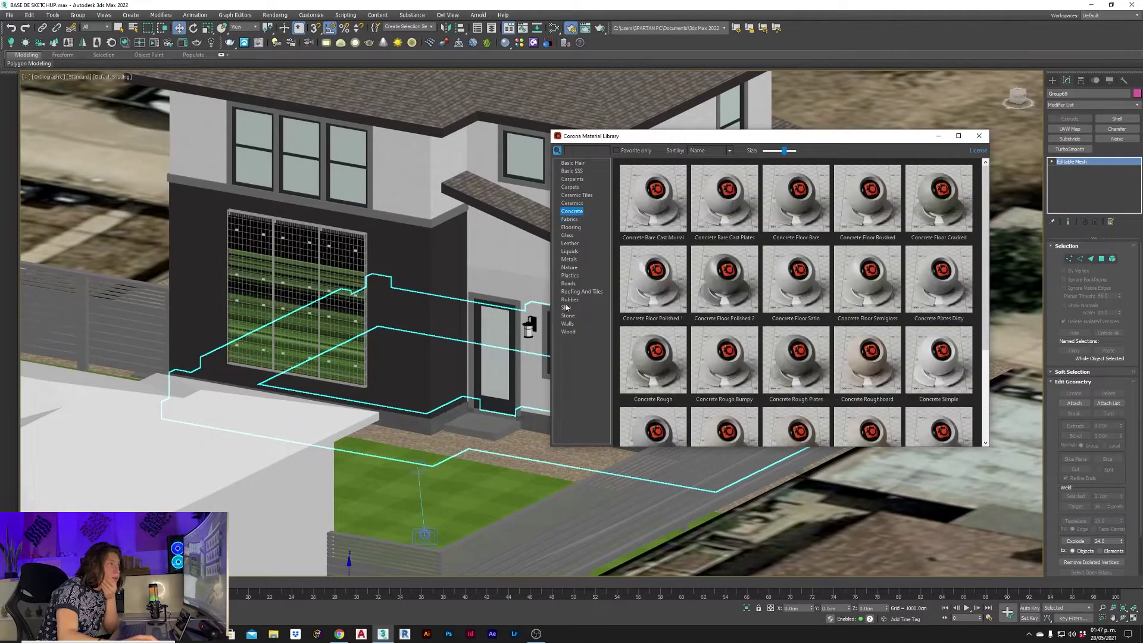
click(570, 276)
click(569, 260)
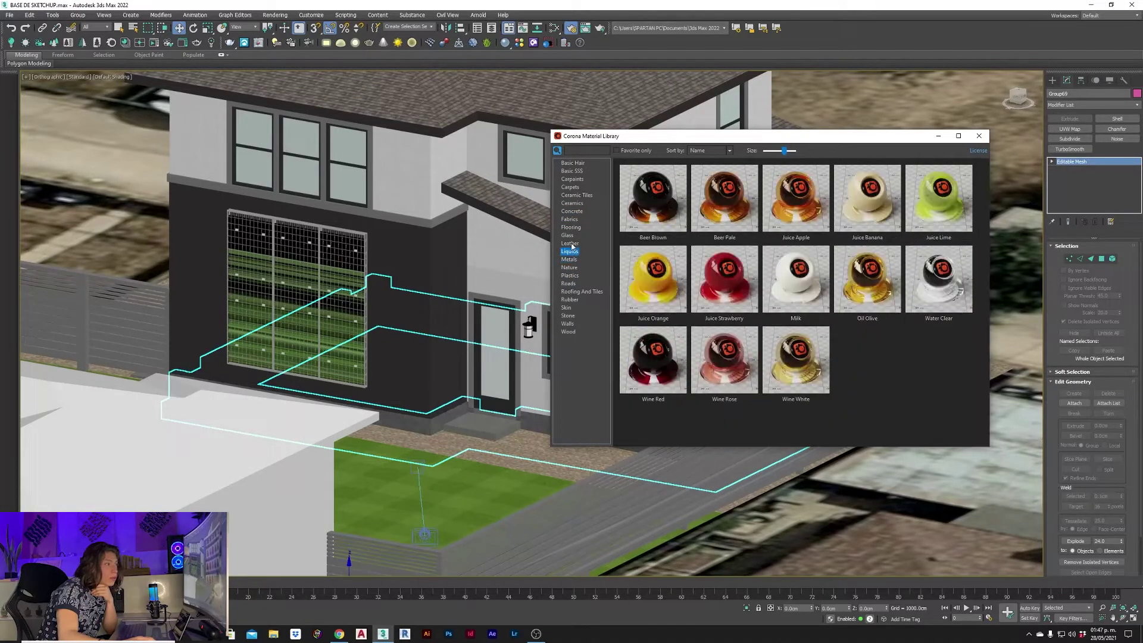
click(570, 227)
click(571, 203)
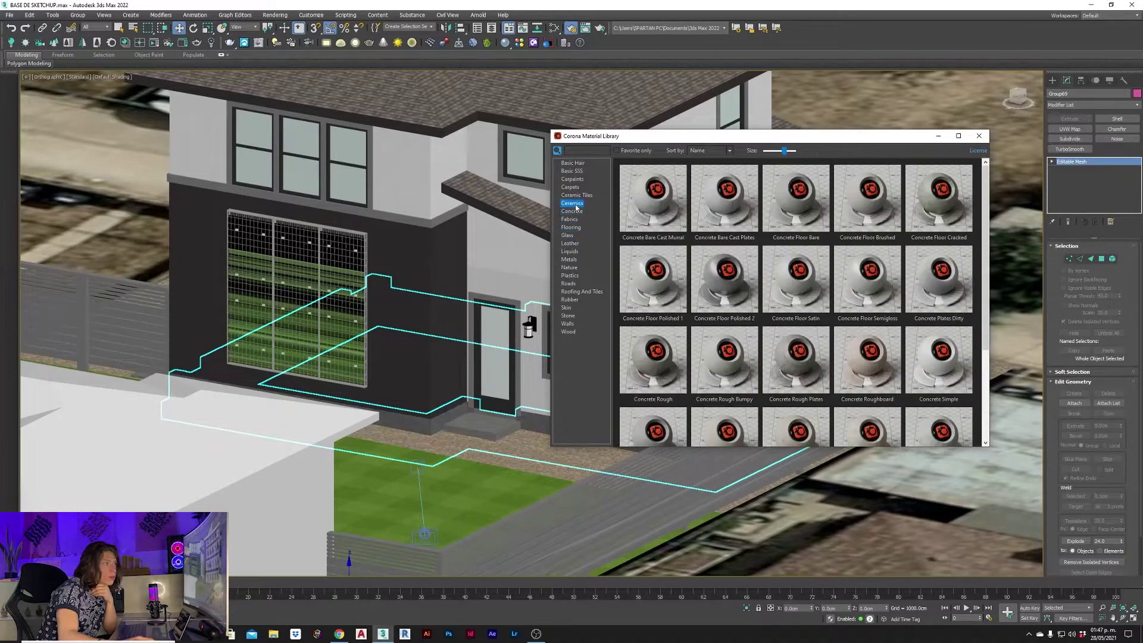
click(570, 187)
click(572, 171)
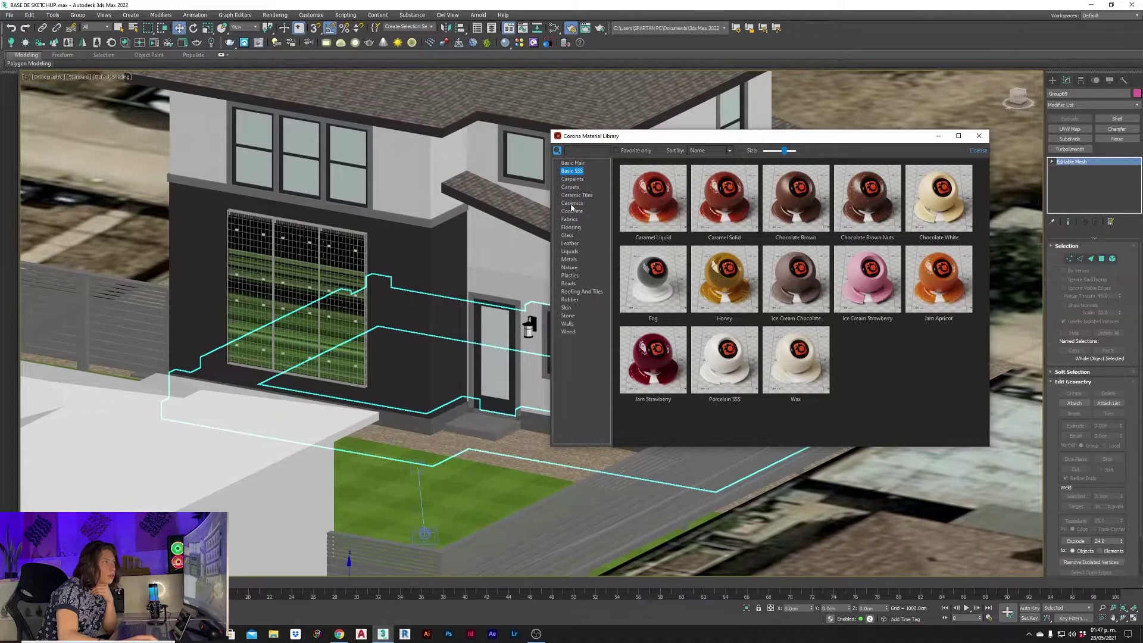
click(570, 204)
scroll(701, 324, down, 2)
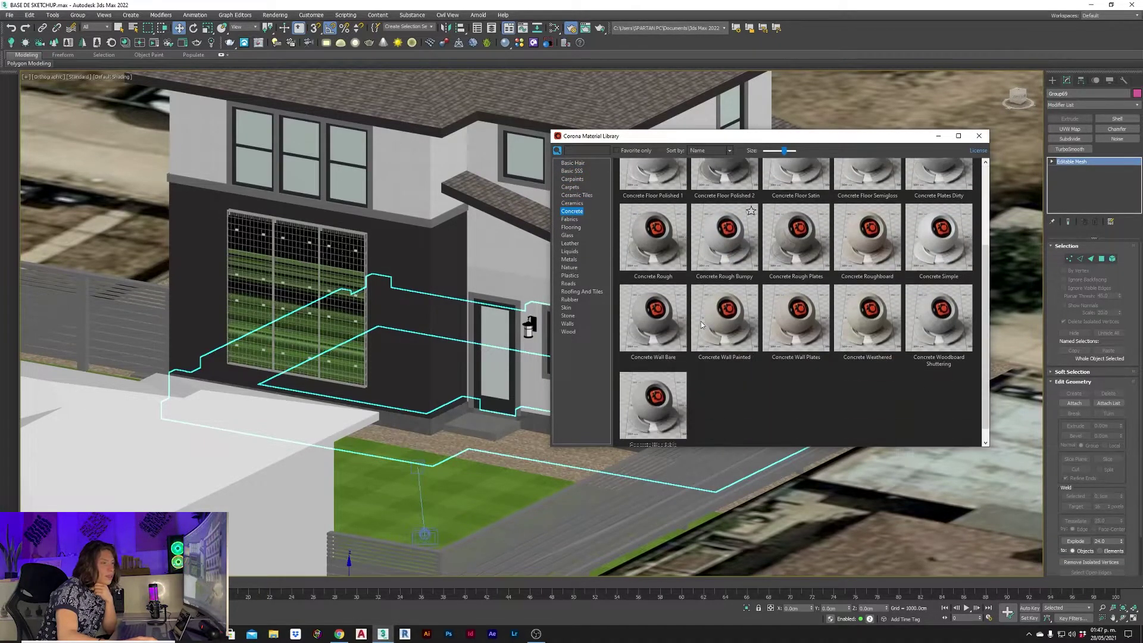
click(571, 219)
click(570, 227)
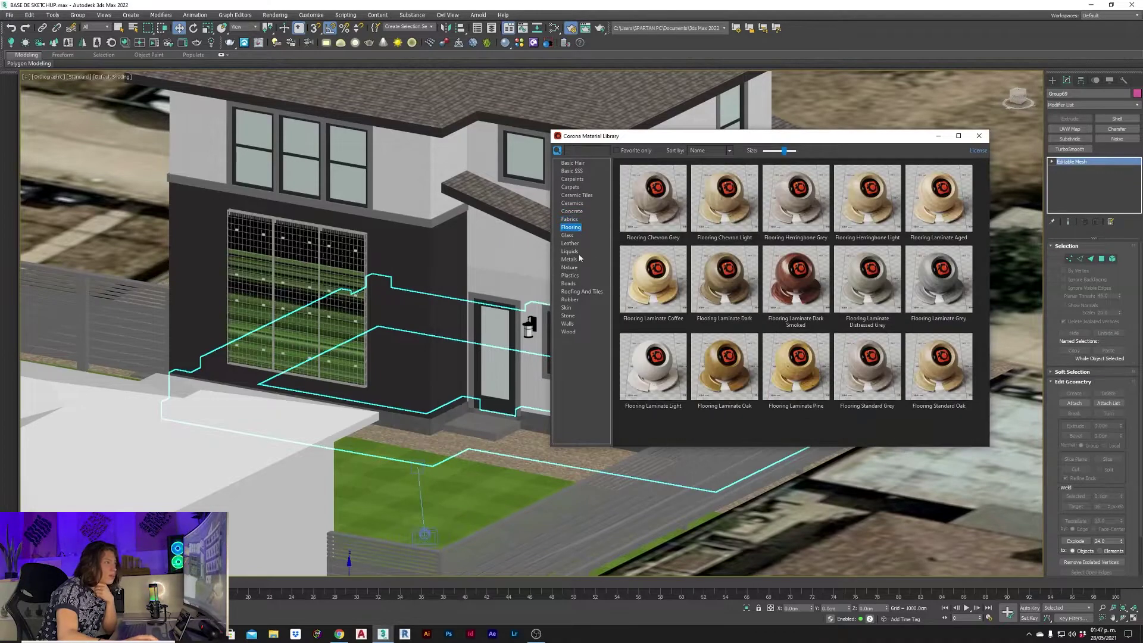
scroll(766, 309, down, 3)
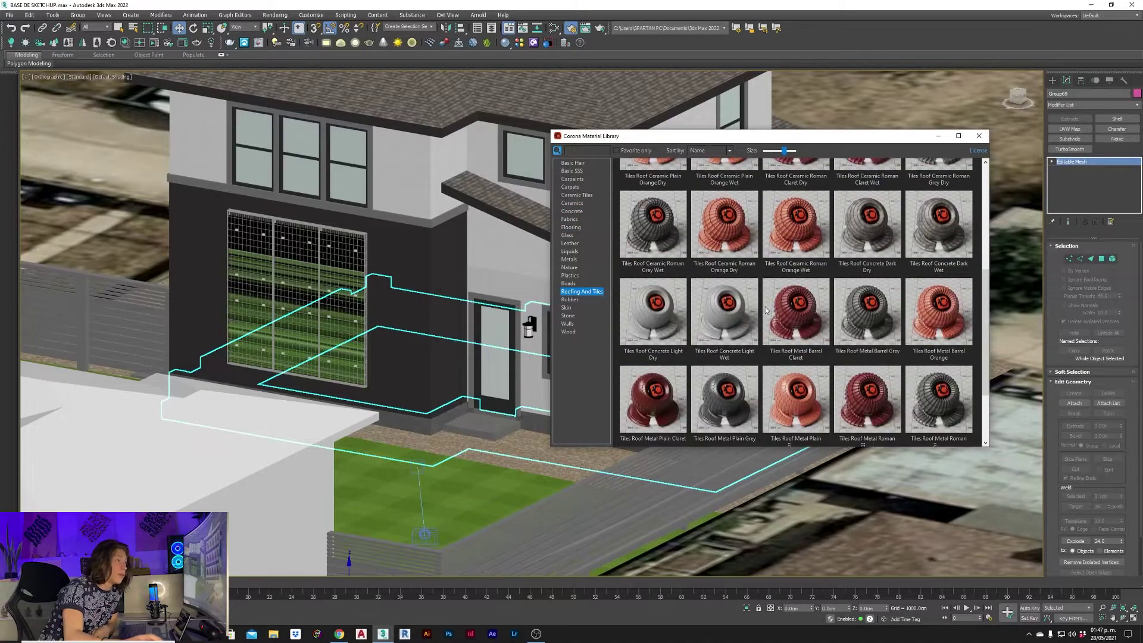
scroll(766, 309, down, 2)
Apply a Bricks material from the Stone category to the base strip, then select the entry step.
click(571, 323)
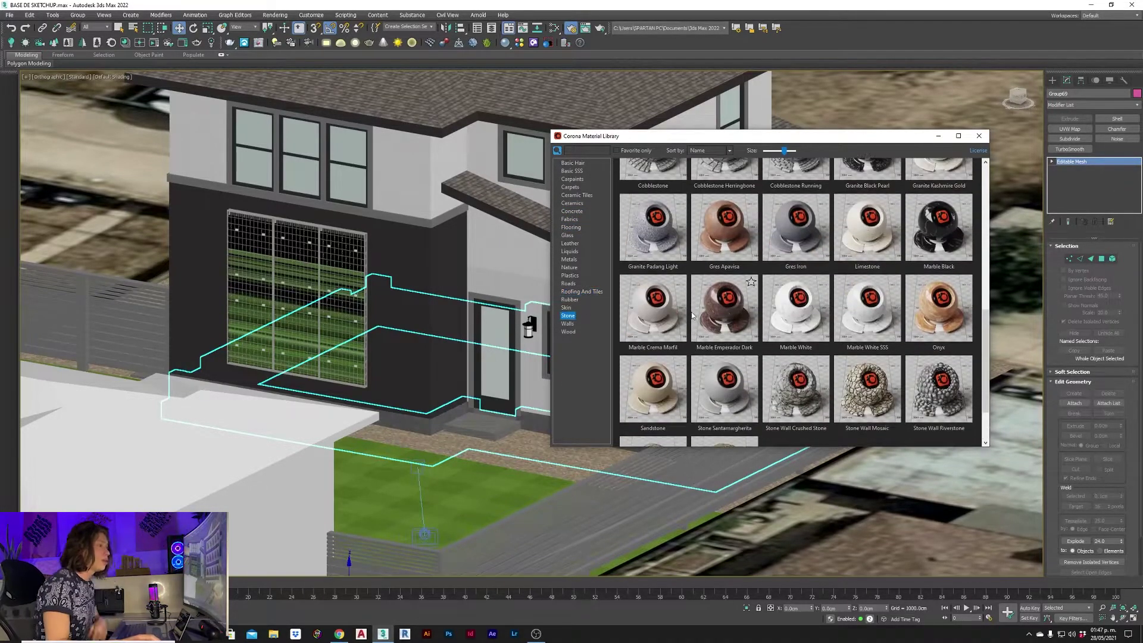
scroll(654, 291, down, 3)
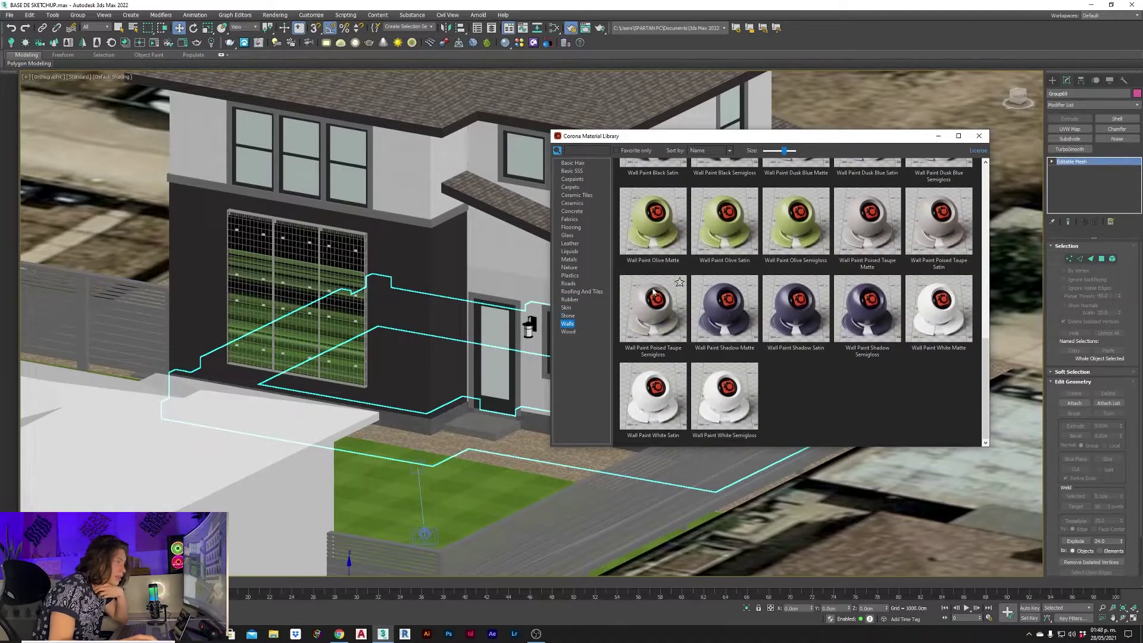
click(571, 285)
click(570, 227)
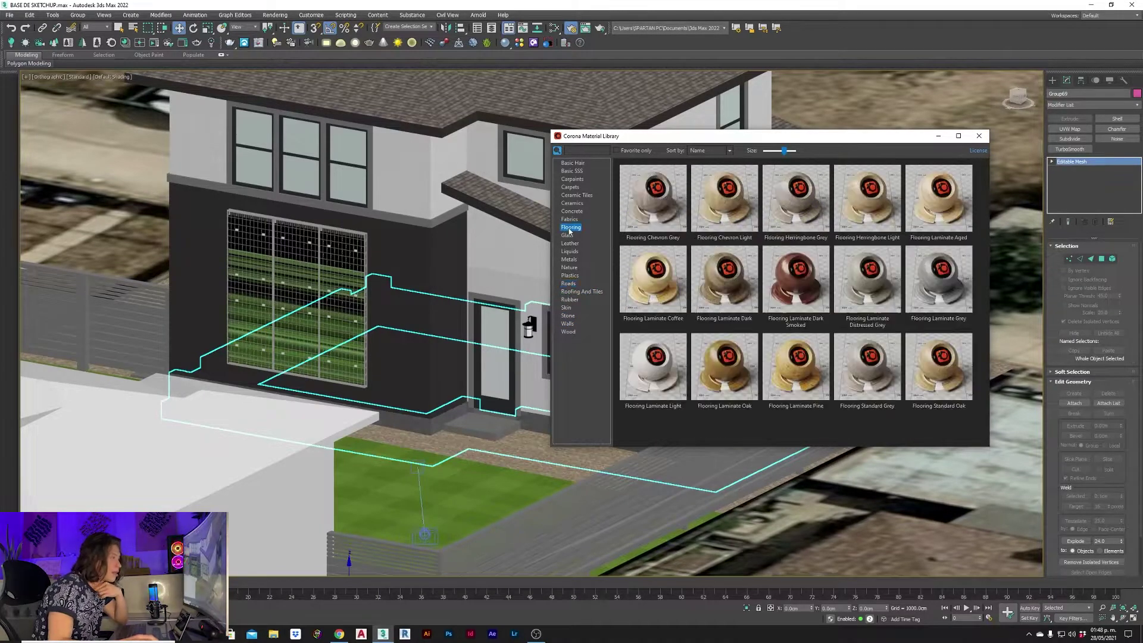
click(571, 203)
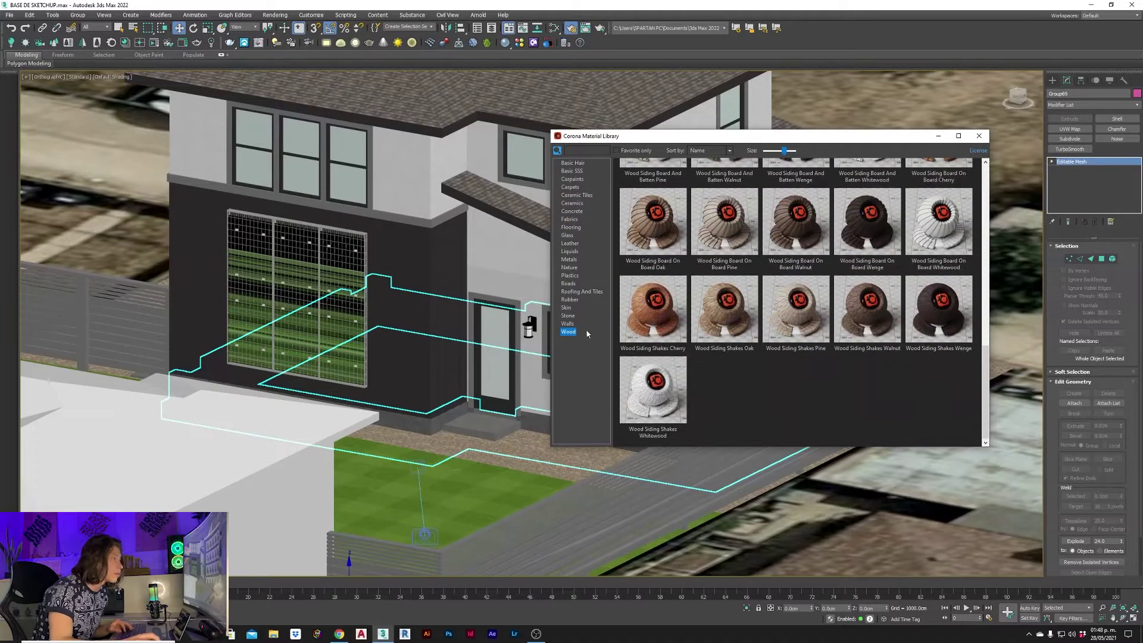
click(567, 323)
click(567, 316)
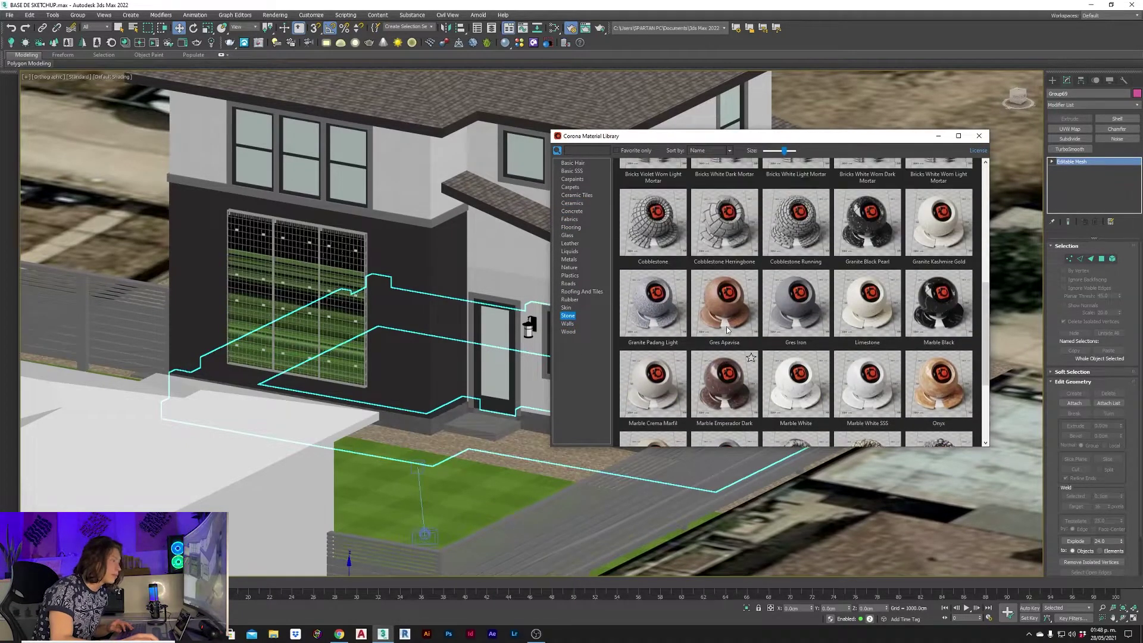
scroll(727, 329, up, 5)
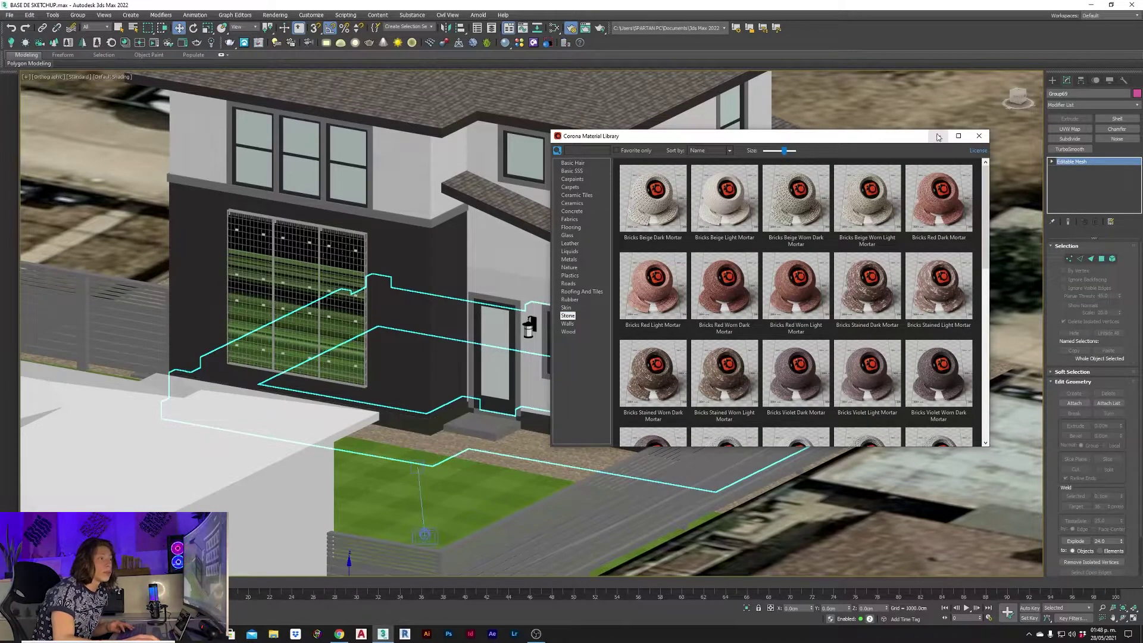
drag(536, 427, 574, 428)
click(506, 431)
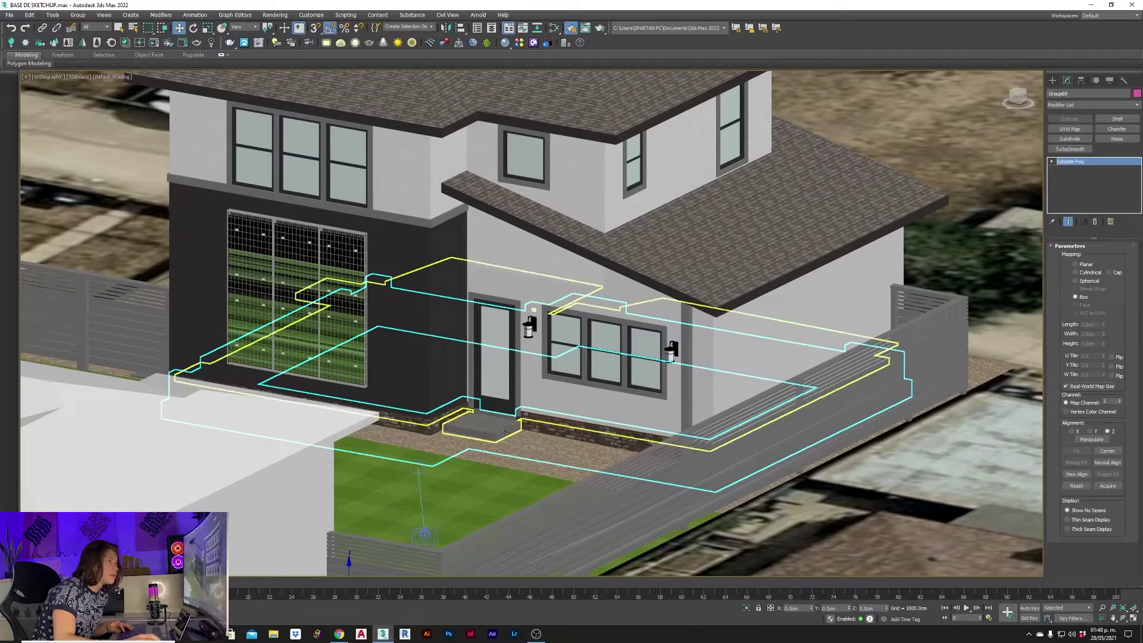
key(m)
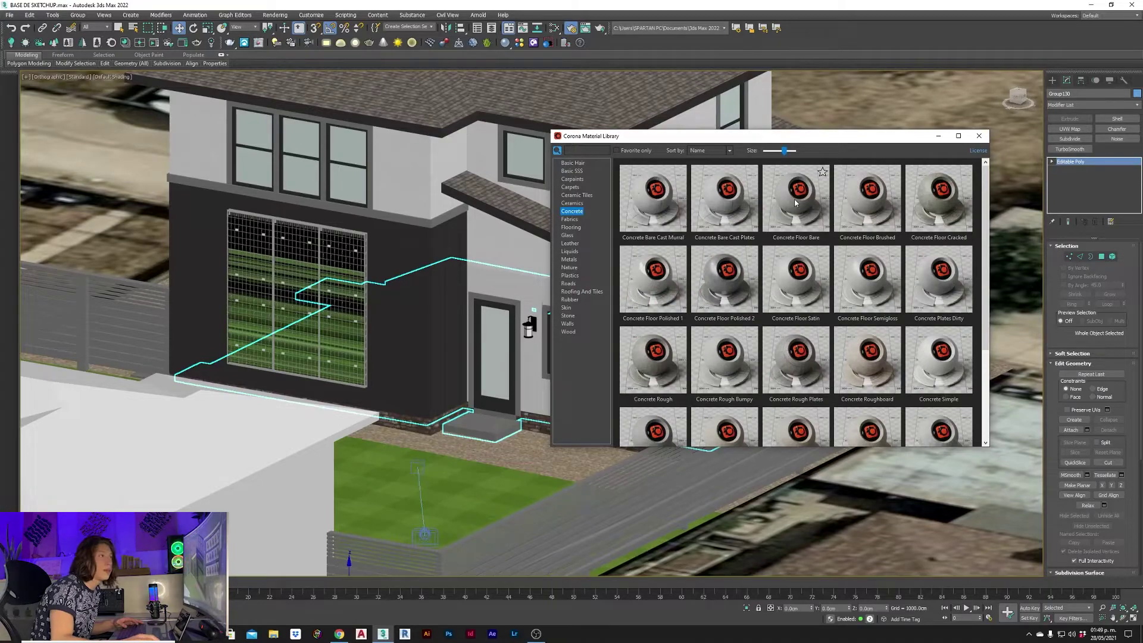
Apply a concrete material to the entry step.
drag(487, 431, 487, 432)
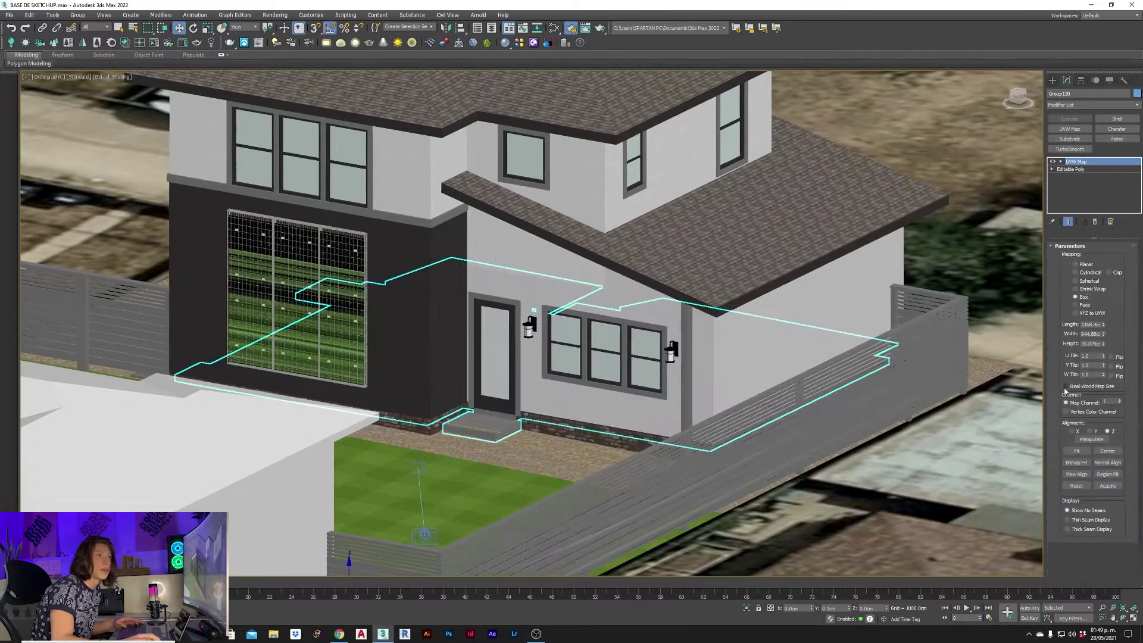
scroll(488, 489, down, 5)
mouse_move(488, 489)
alt+middle_down()
mouse_move(333, 423)
mouse_move(337, 348)
mouse_move(317, 345)
alt+middle_up()
scroll(321, 415, up, 8)
scroll(337, 348, up, 2)
Apply a wood material from the Flooring category to the fence and add UVW mapping.
click(317, 345)
click(125, 43)
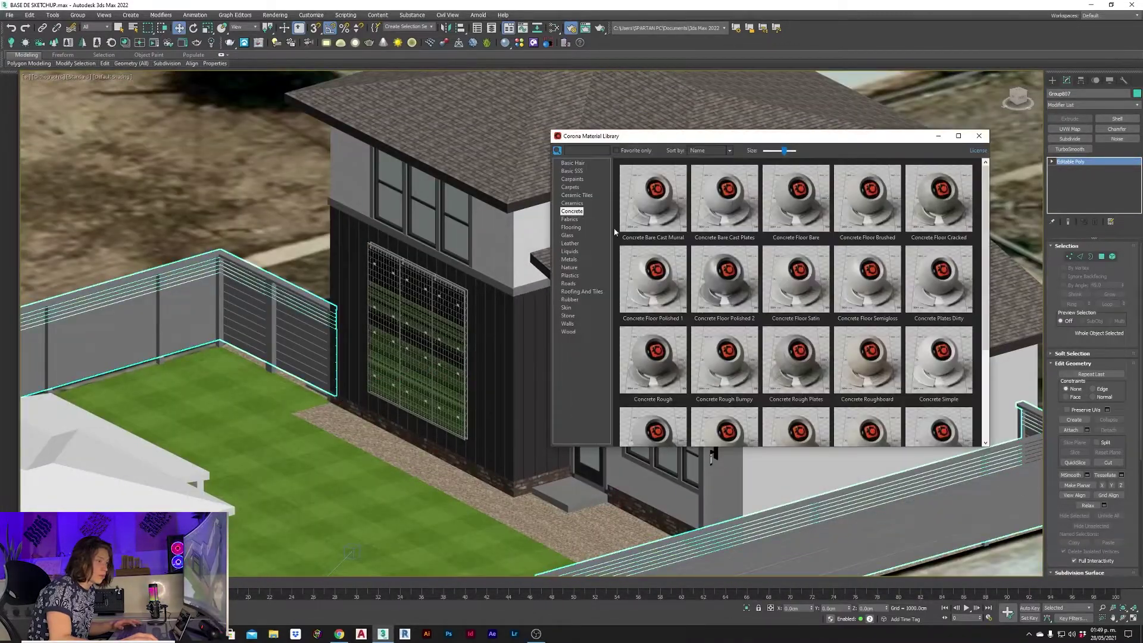
click(571, 226)
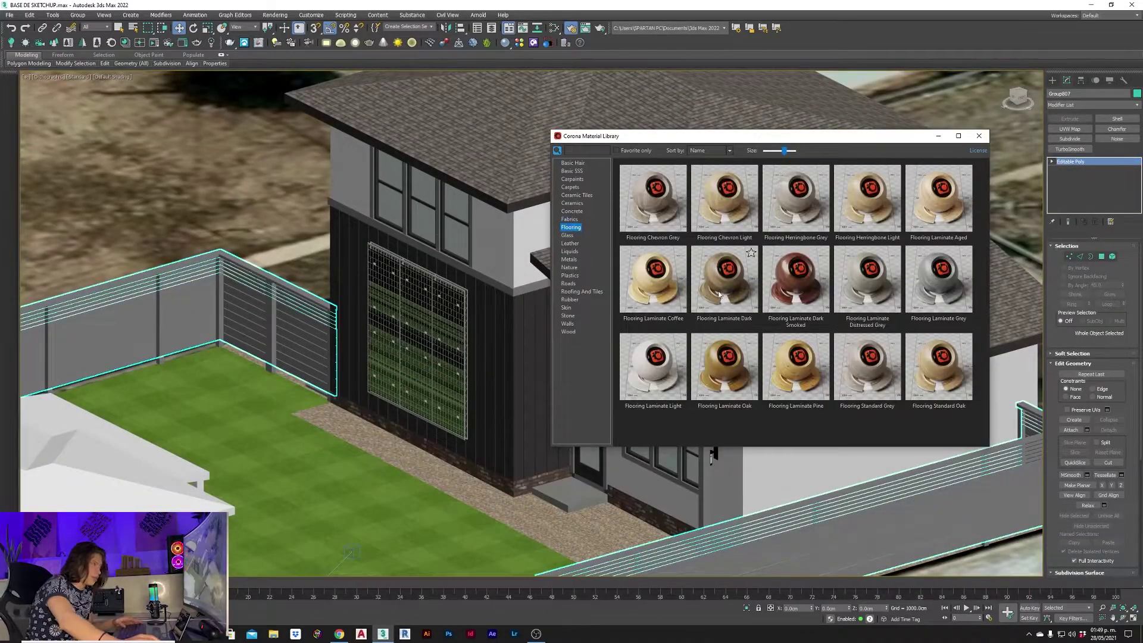
drag(441, 335, 304, 340)
click(1070, 129)
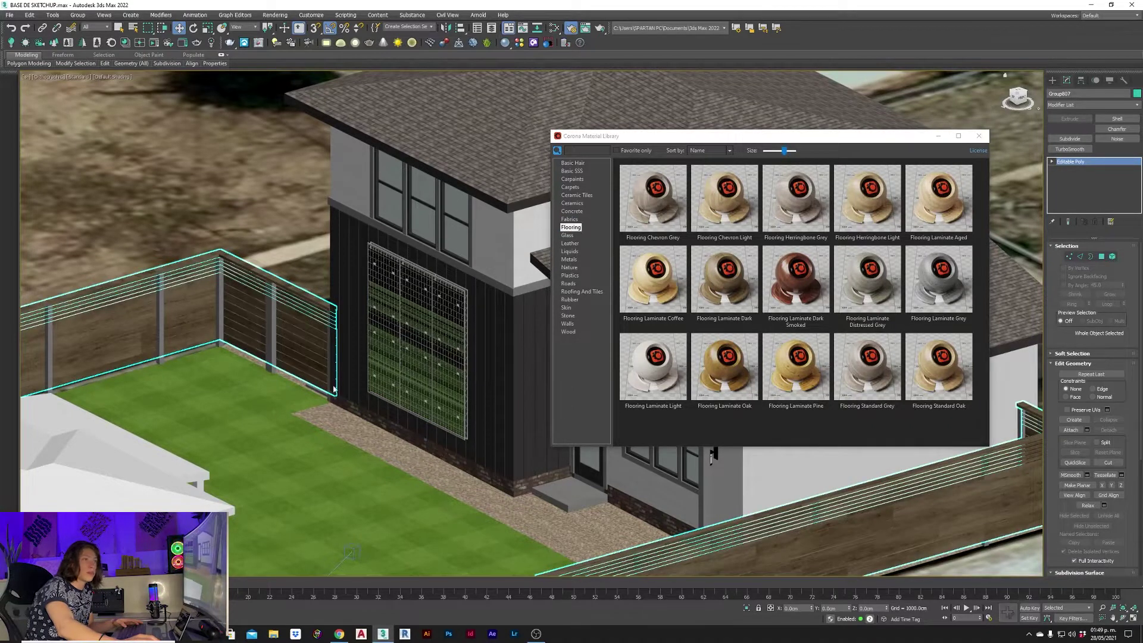
Give a fence post real-world-size UVW mapping rotated by 55 degrees.
scroll(268, 308, up, 3)
click(269, 308)
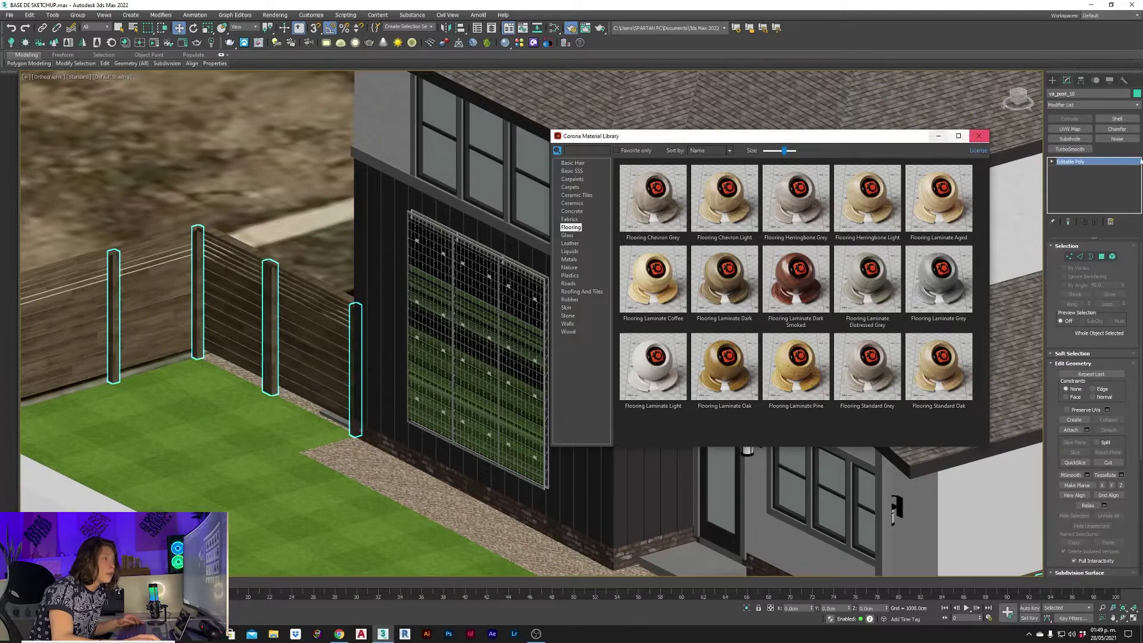
click(1070, 129)
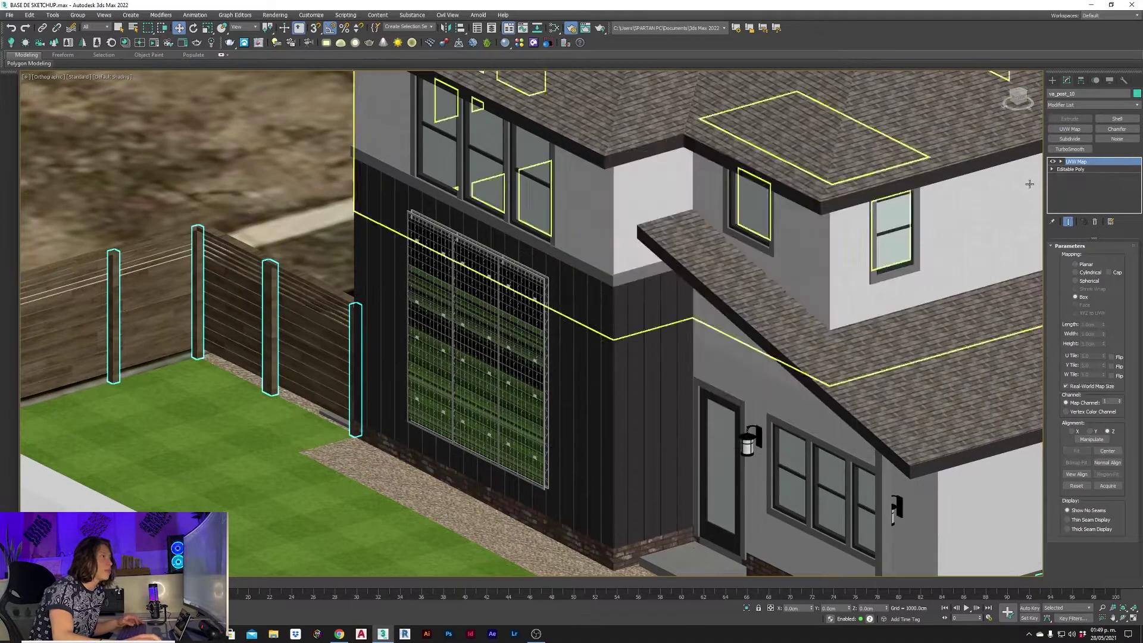
click(1066, 386)
key(1)
scroll(342, 343, down, 5)
scroll(377, 450, up, 4)
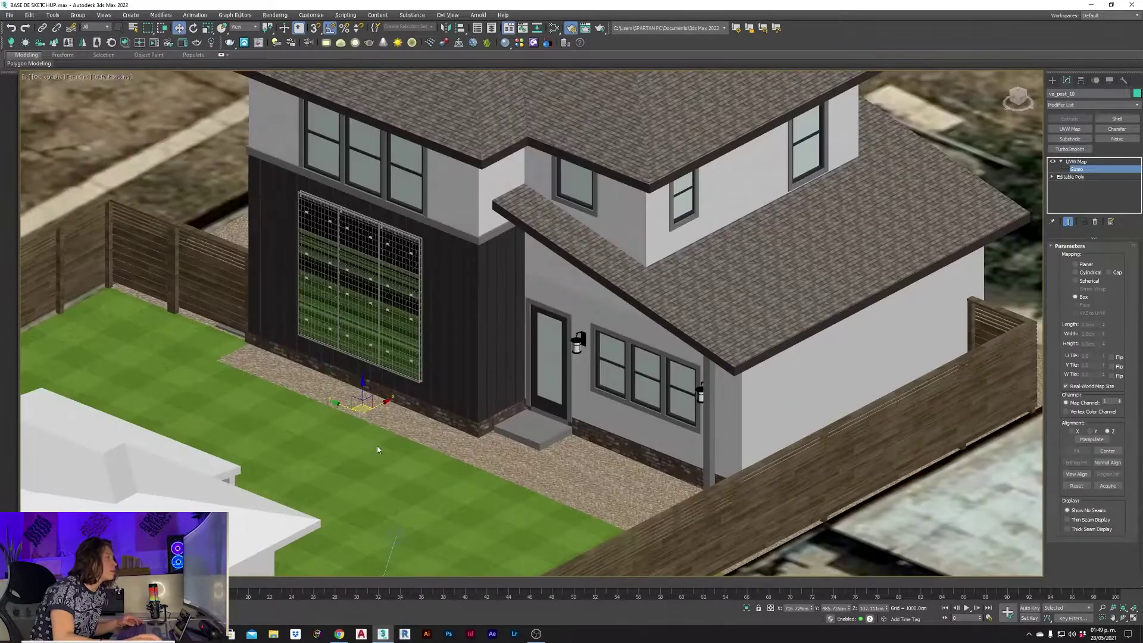
mouse_move(373, 394)
mouse_down()
mouse_move(385, 416)
mouse_move(351, 401)
mouse_move(371, 382)
mouse_up()
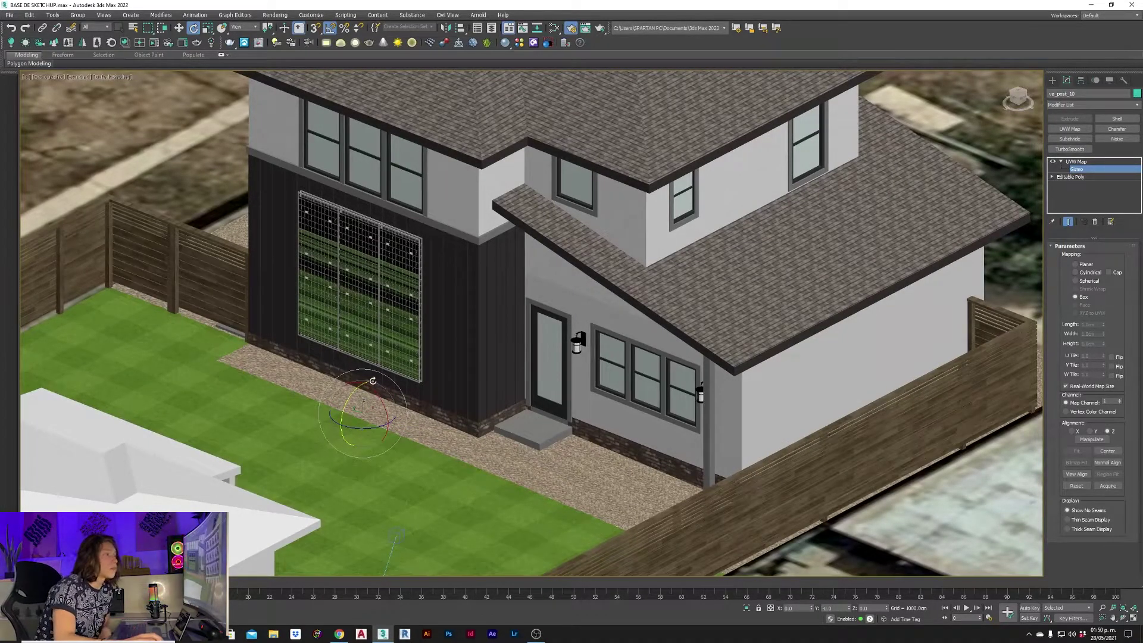
Zoom in on the door area and isolate the glass panes.
scroll(373, 381, down, 5)
scroll(417, 357, down, 2)
scroll(809, 205, up, 8)
middle_drag(808, 206, 951, 262)
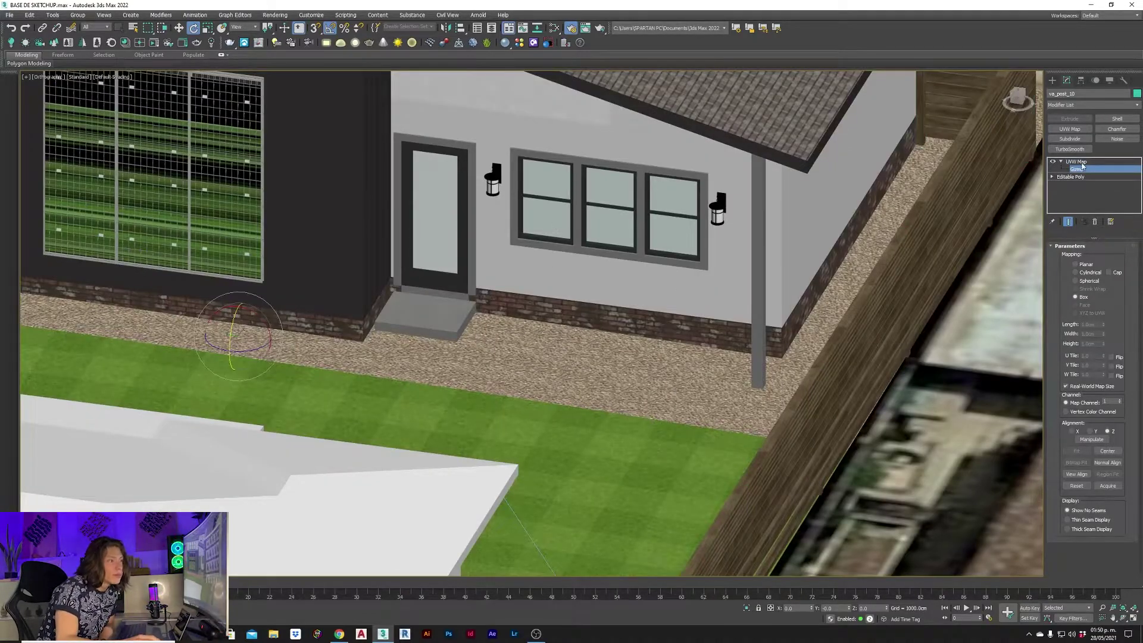
key(alt+q)
scroll(591, 232, down, 3)
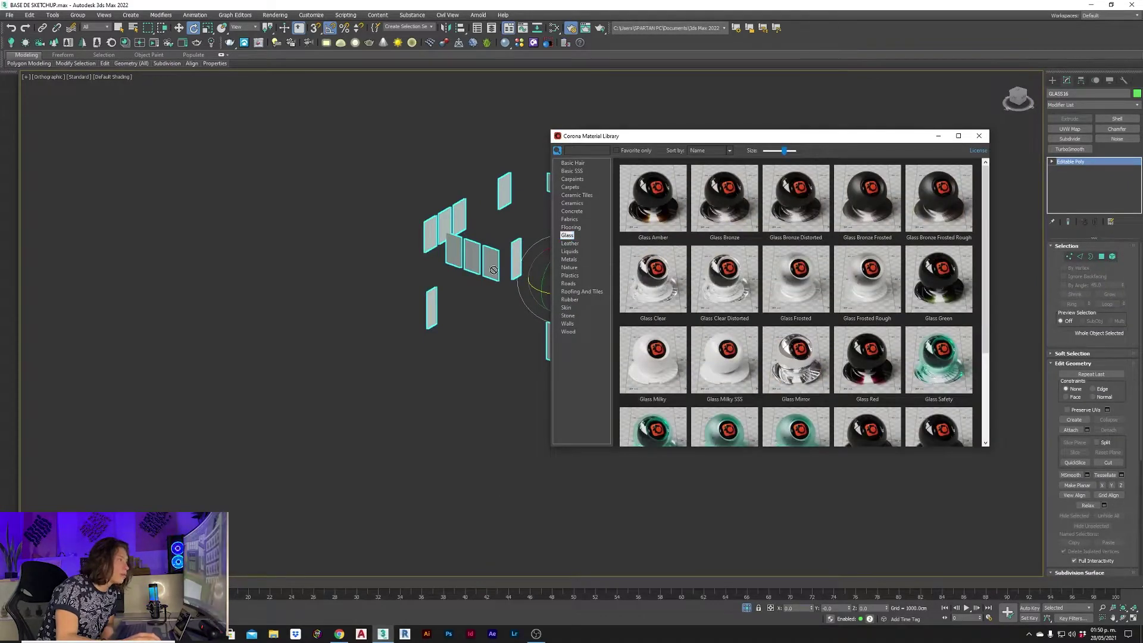
Isolate a single glass pane to inspect it, then restore the whole house view.
click(979, 136)
right_click(523, 209)
click(585, 234)
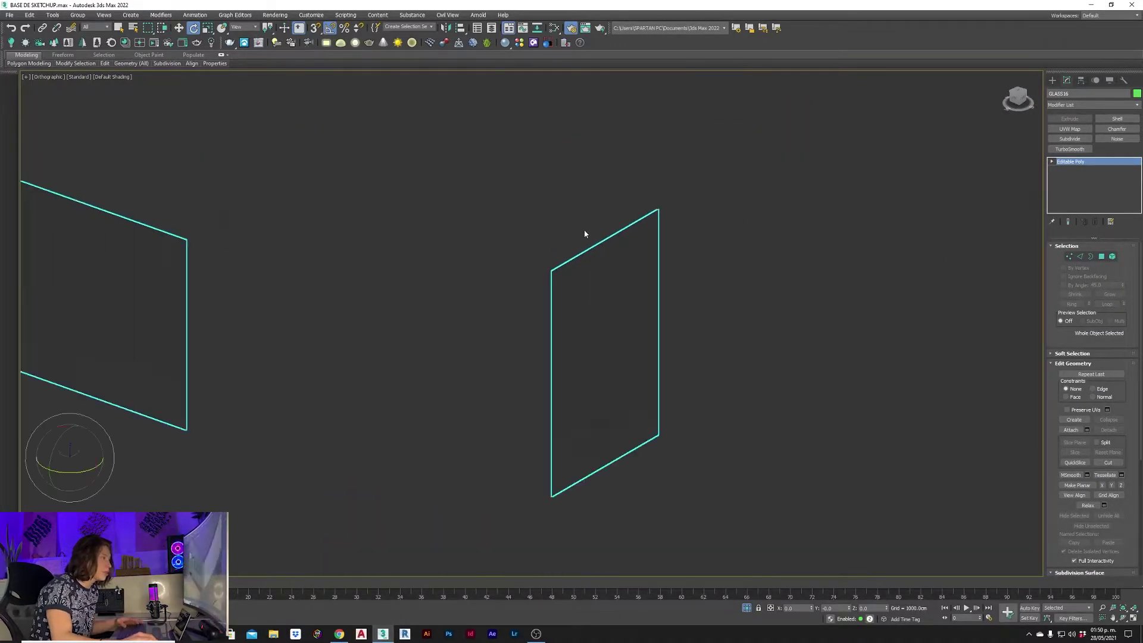
scroll(584, 234, down, 3)
scroll(840, 267, down, 3)
scroll(352, 258, up, 2)
scroll(367, 266, up, 1)
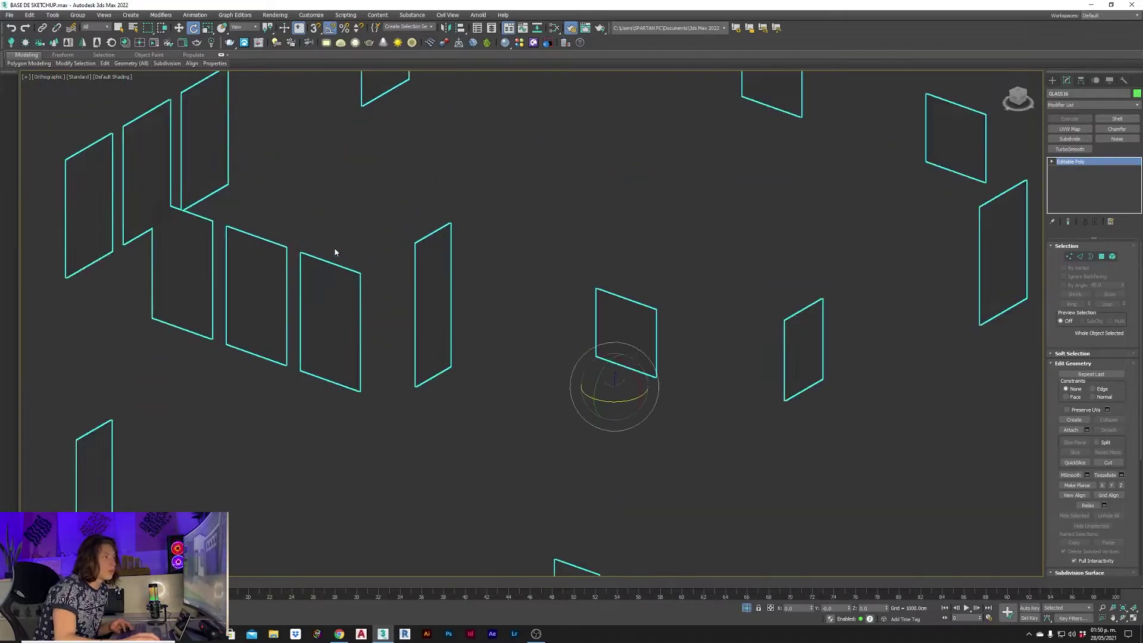
scroll(335, 252, down, 2)
key(alt+q)
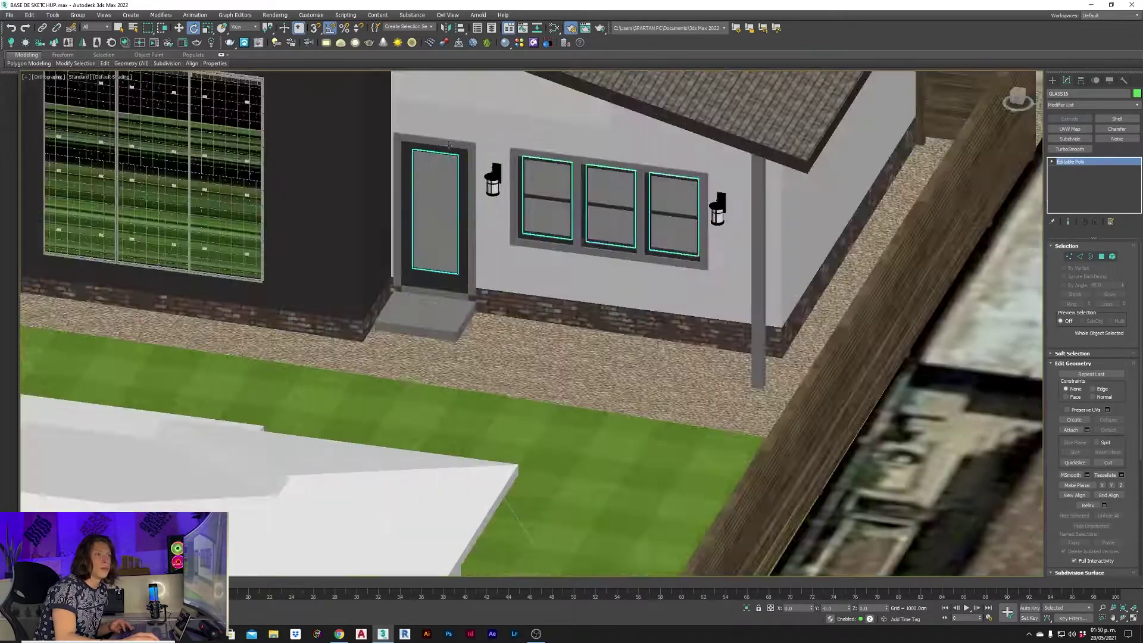
Select the door-and-window wall (Mesh138) and pull back to see the whole house.
click(415, 221)
scroll(413, 219, up, 2)
scroll(412, 218, up, 1)
scroll(412, 217, down, 3)
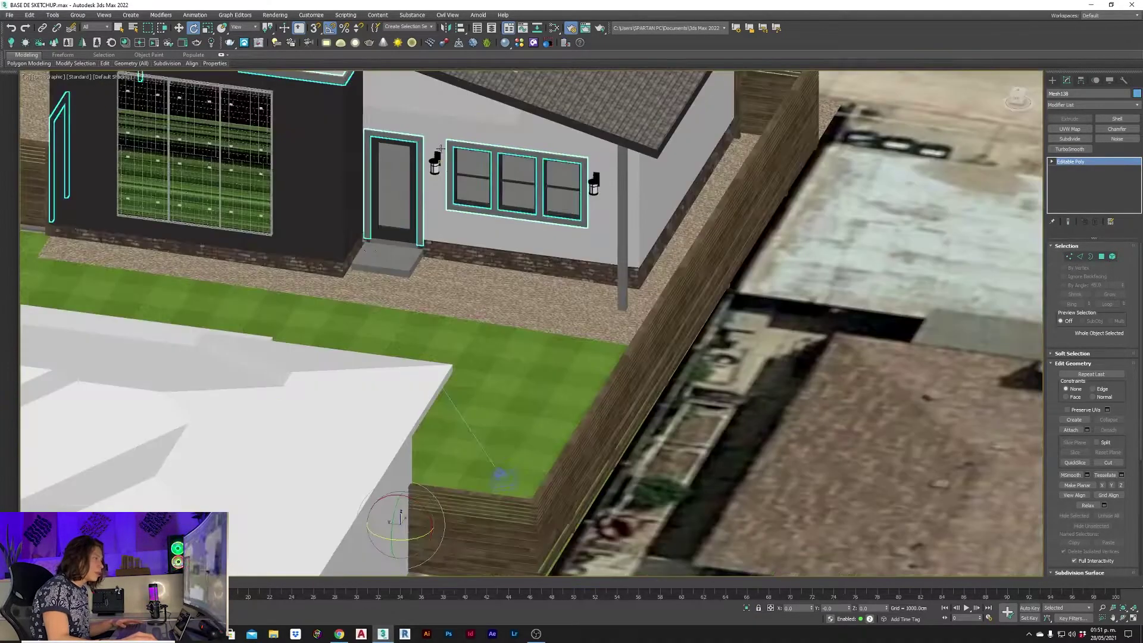
middle_drag(500, 474, 559, 589)
Browse the Concrete materials in the Corona Material Library, previewing Concrete Floor Bare.
click(128, 39)
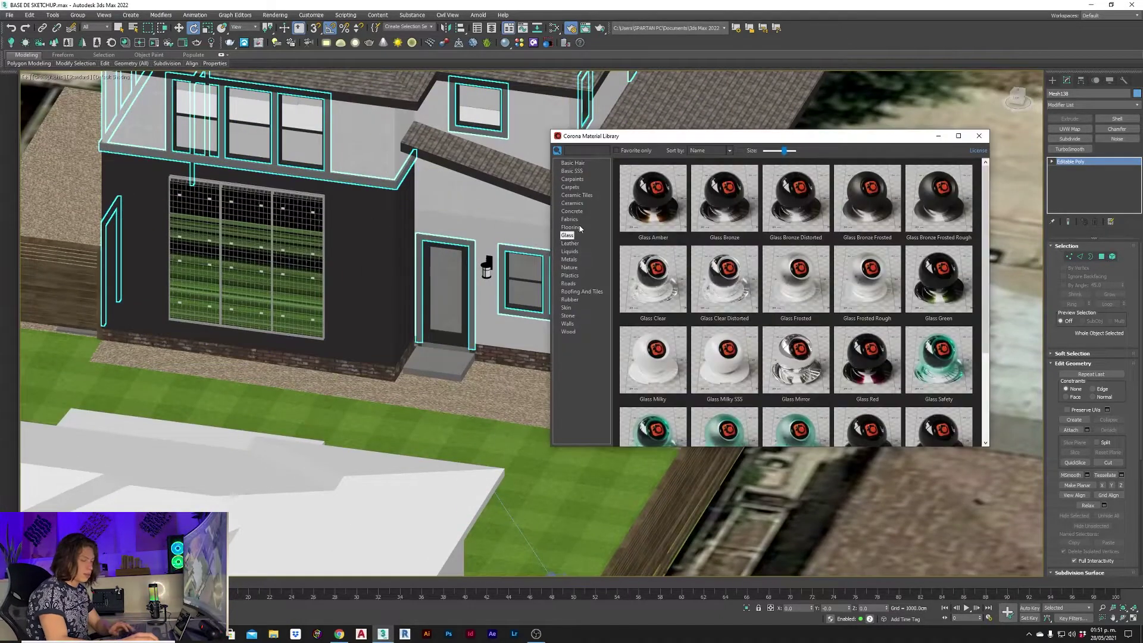
click(573, 212)
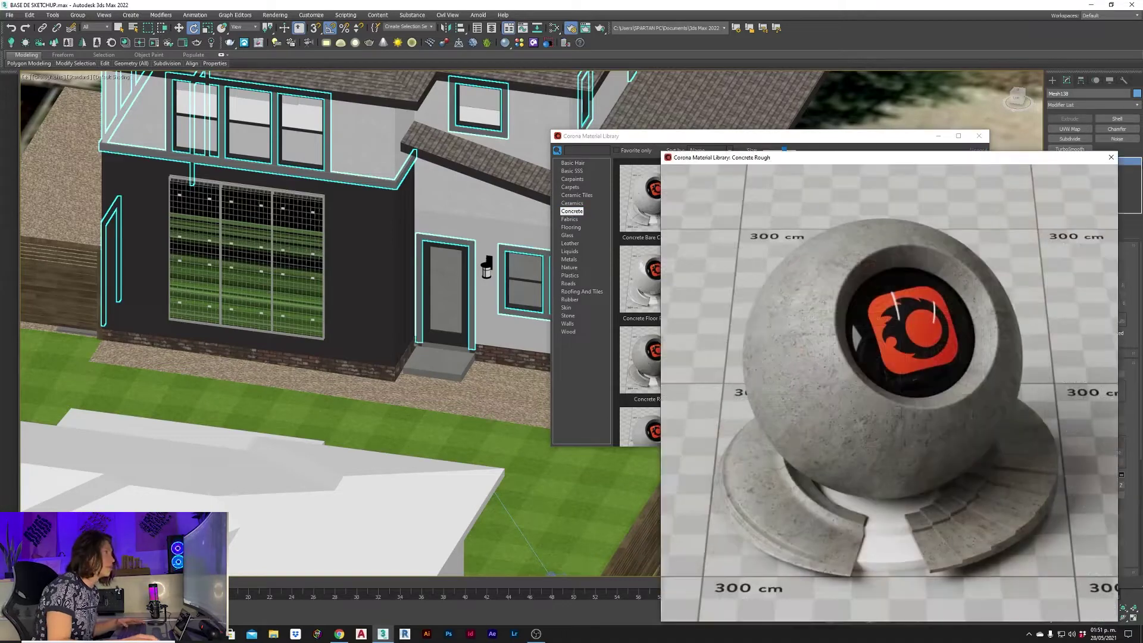
scroll(845, 340, down, 2)
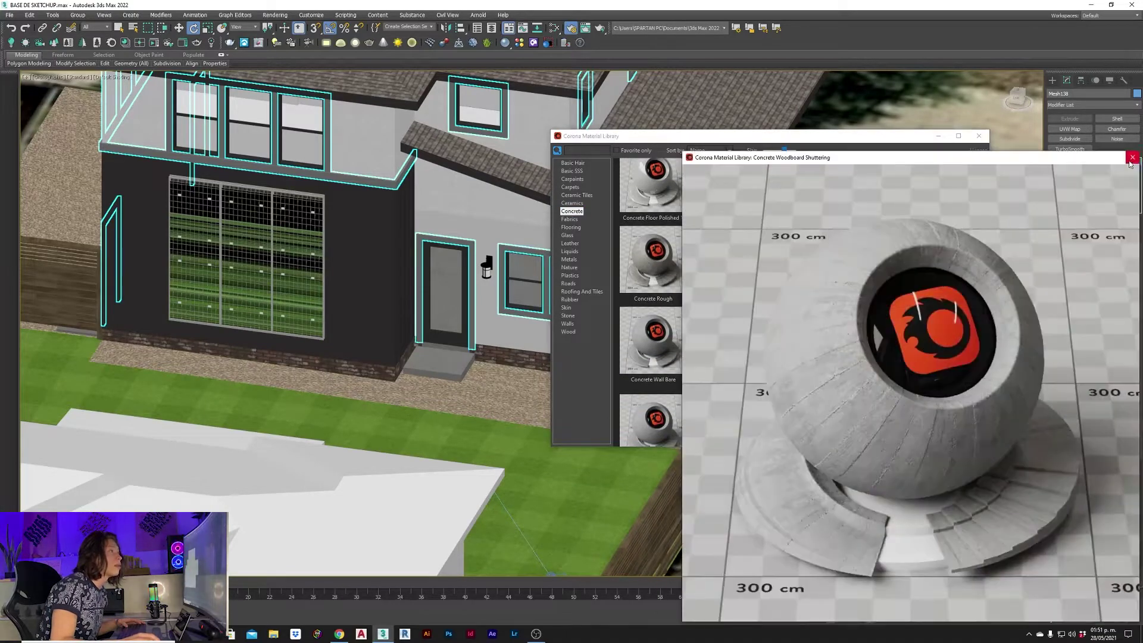
scroll(794, 196, up, 2)
mouse_move(650, 198)
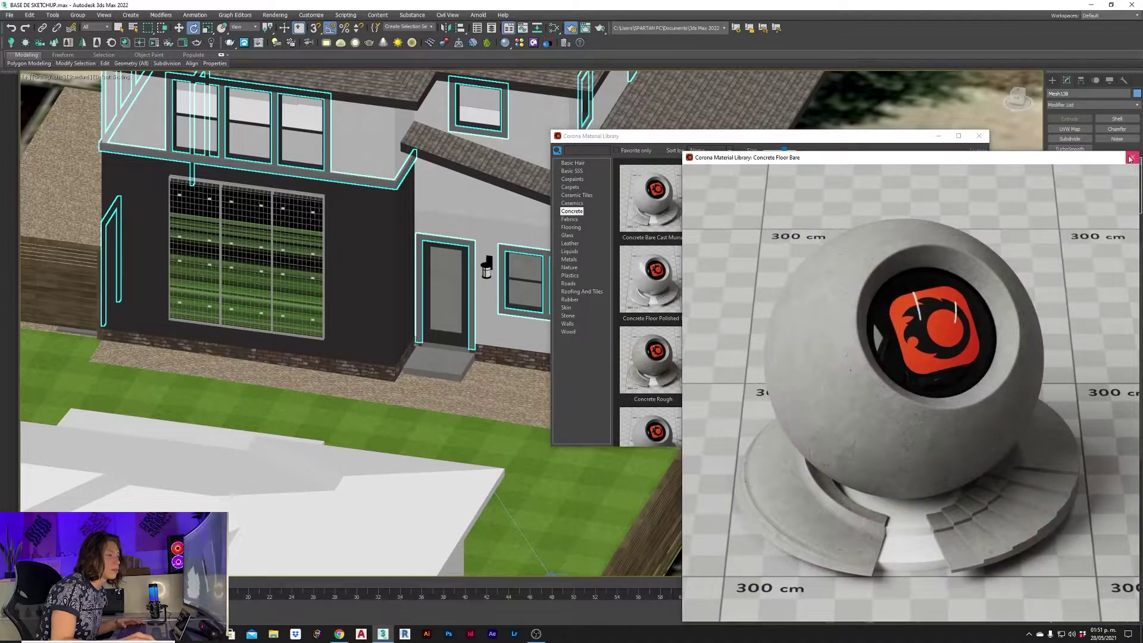
click(1129, 159)
Add a UVW Map modifier to the door-and-window wall.
click(937, 137)
click(1069, 128)
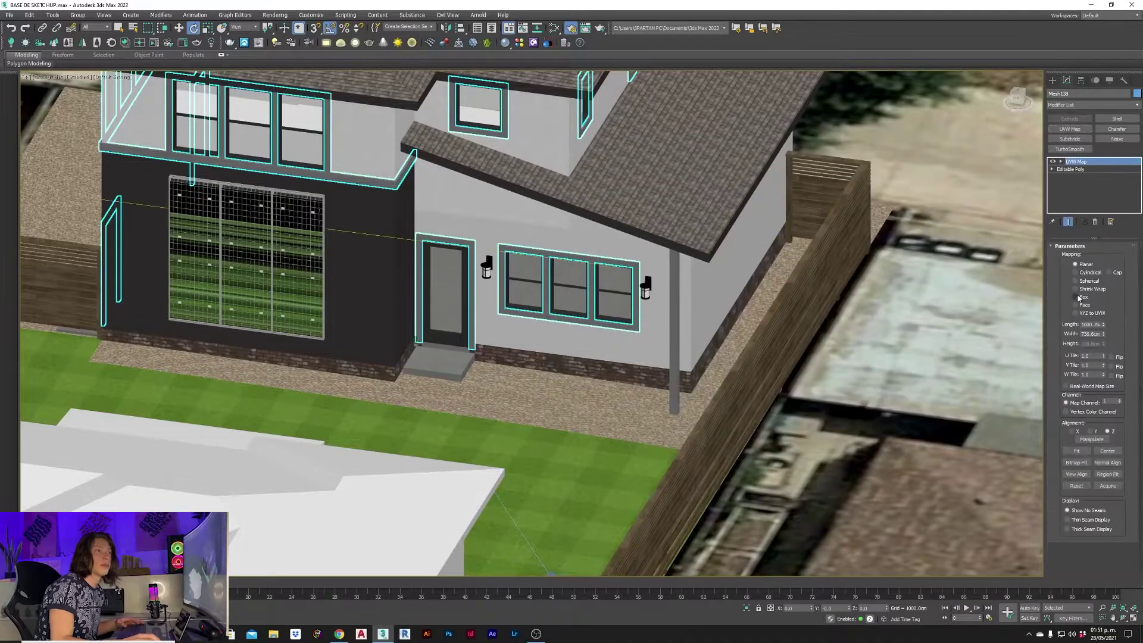
scroll(811, 417, up, 2)
scroll(812, 417, up, 2)
Select the porch pillar (Group132), browse Rubber materials, and add a UVW Map modifier.
click(811, 416)
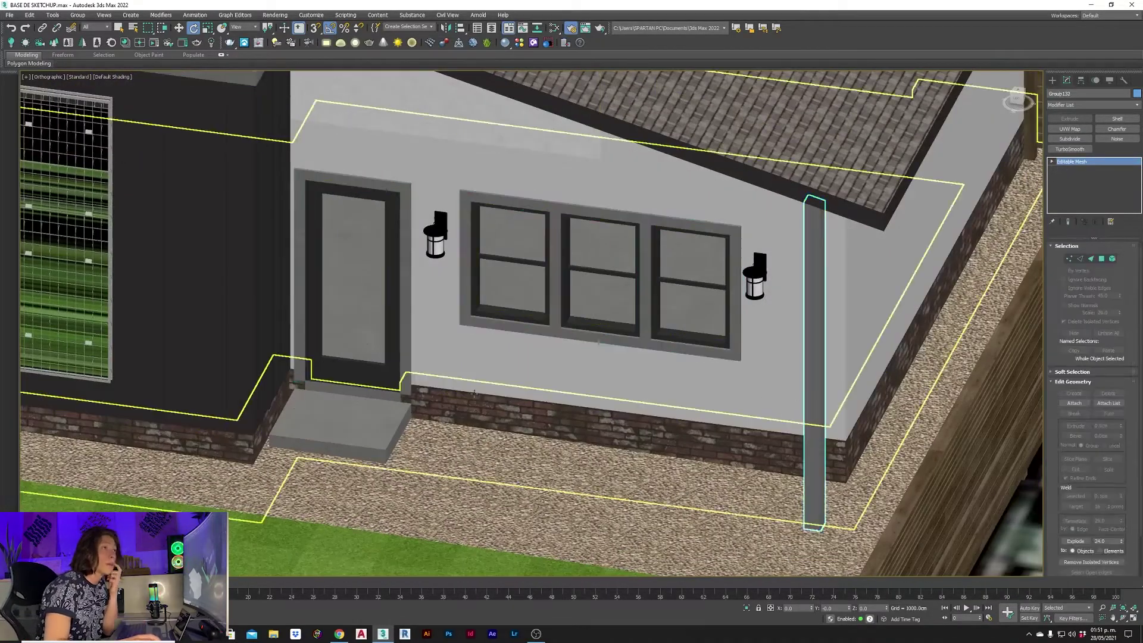
click(589, 299)
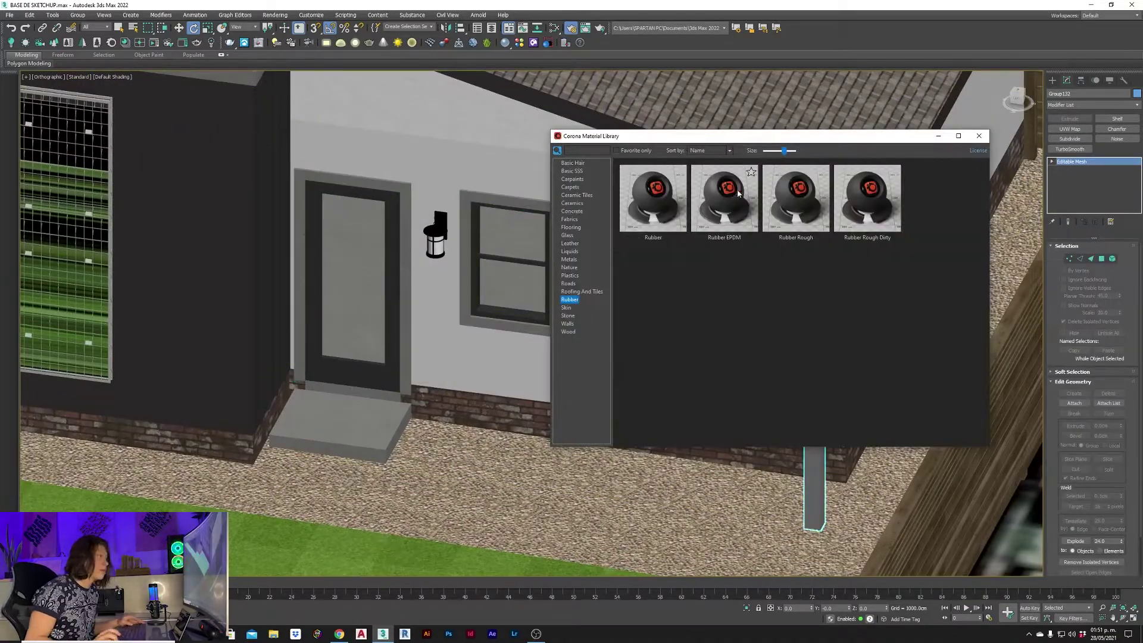
click(937, 135)
click(1070, 129)
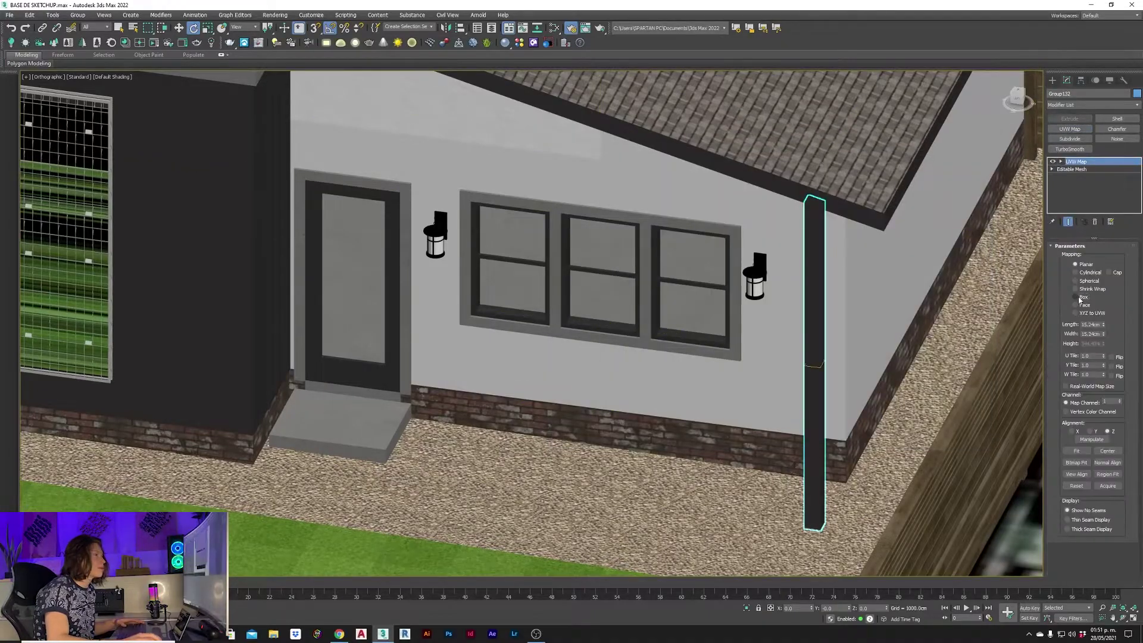
Set the pillar's UVW mapping to Box and hide the aerial ground photo and lawn.
scroll(310, 272, down, 2)
scroll(310, 272, down, 3)
scroll(310, 271, down, 2)
scroll(600, 396, down, 2)
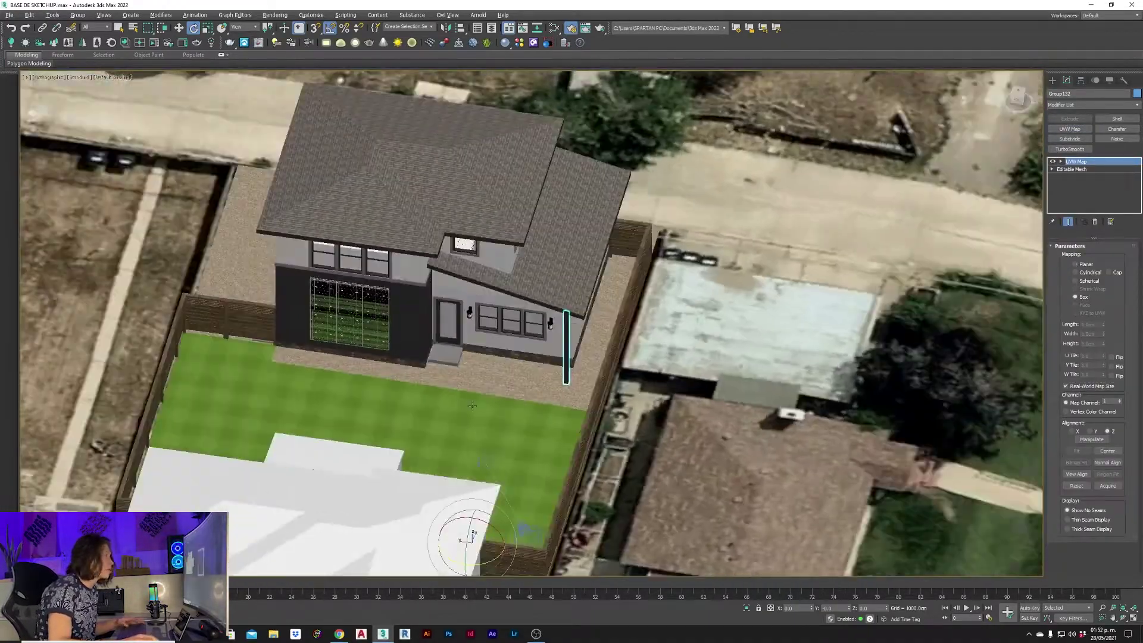
scroll(600, 397, down, 2)
scroll(600, 396, down, 2)
scroll(600, 397, up, 3)
scroll(685, 405, up, 1)
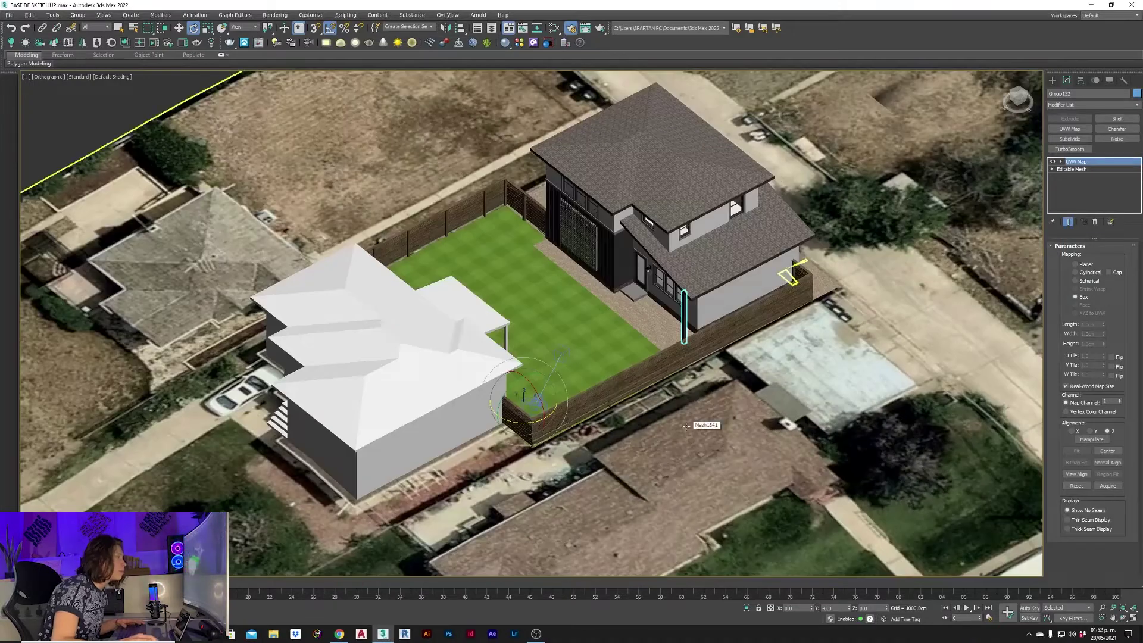
key(Delete)
Draw Plane001 in Top view covering the house and side yard.
scroll(655, 387, up, 2)
alt+middle_drag(613, 335, 623, 329)
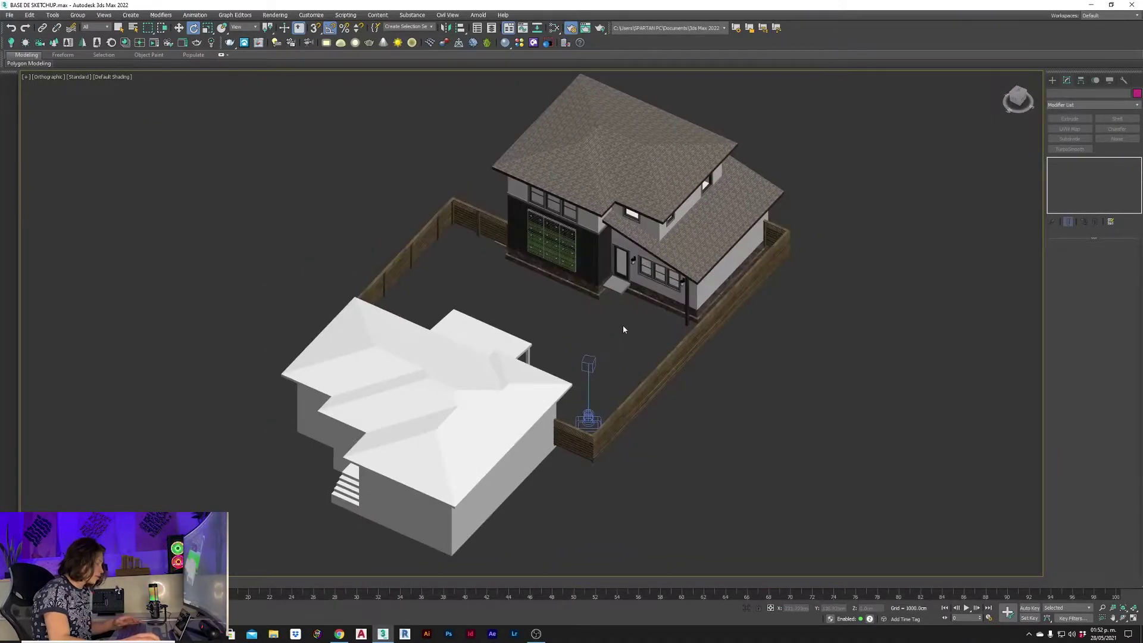
click(1053, 80)
click(1114, 184)
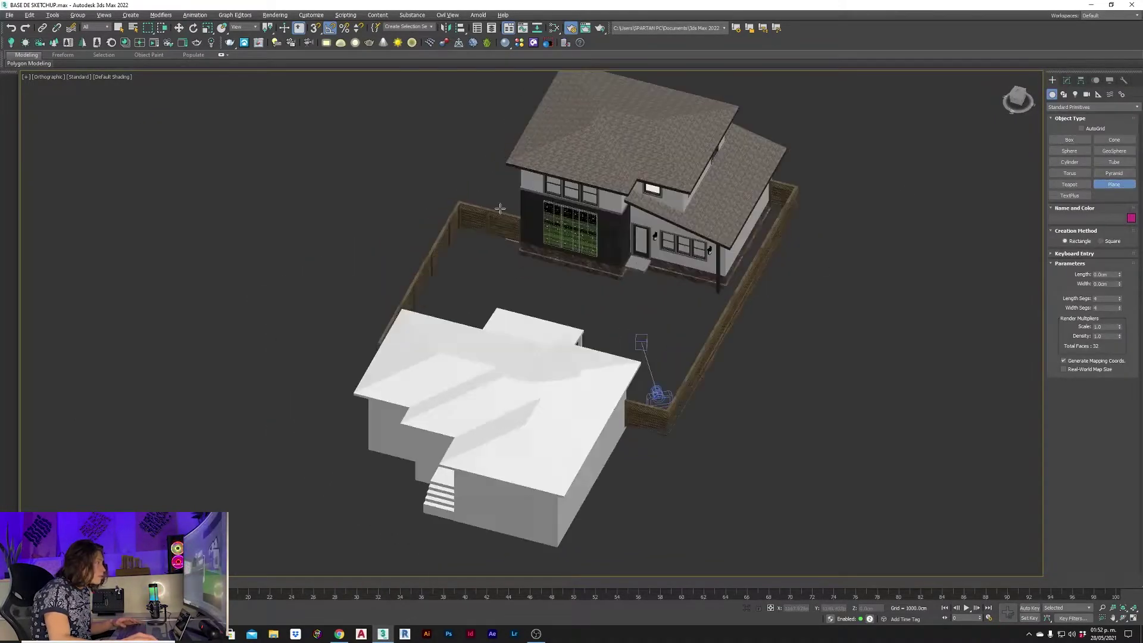
key(t)
scroll(508, 204, up, 5)
middle_drag(571, 130, 587, 135)
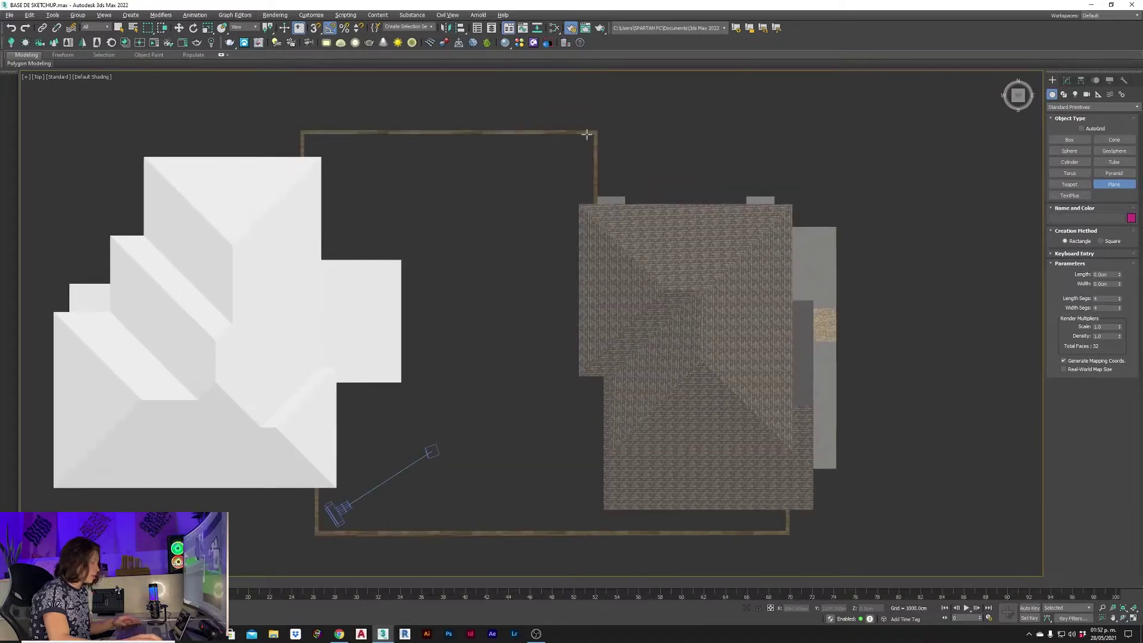
drag(578, 180, 866, 535)
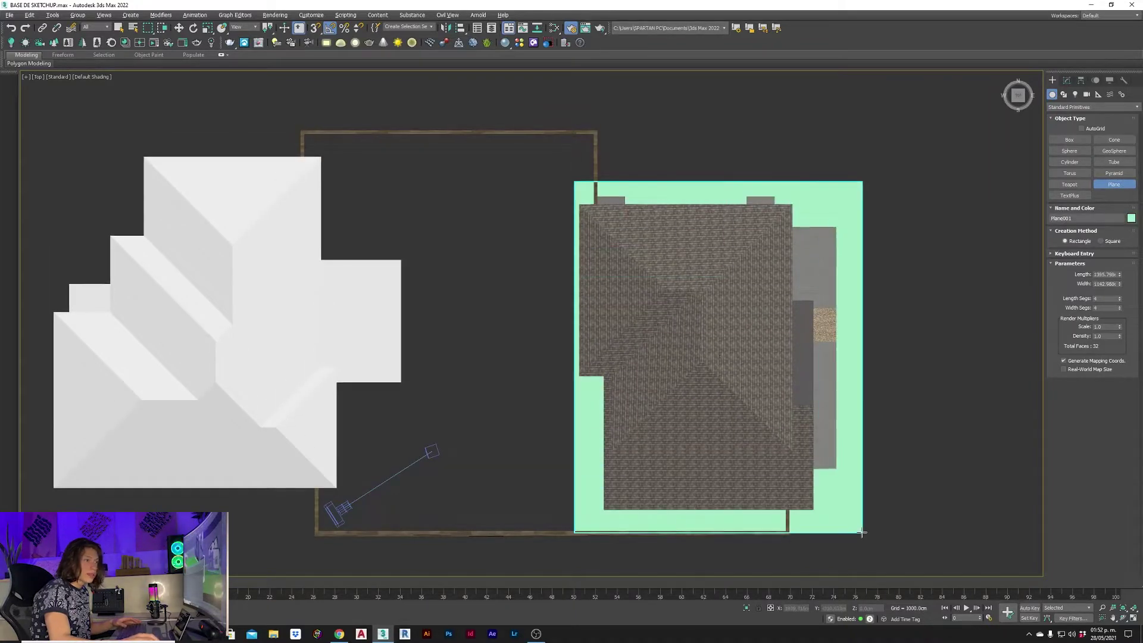
Add a Shell modifier to Plane001 with 10 cm inner and outer amounts.
mouse_move(866, 535)
alt+middle_down()
mouse_move(899, 473)
mouse_move(1113, 344)
alt+middle_up()
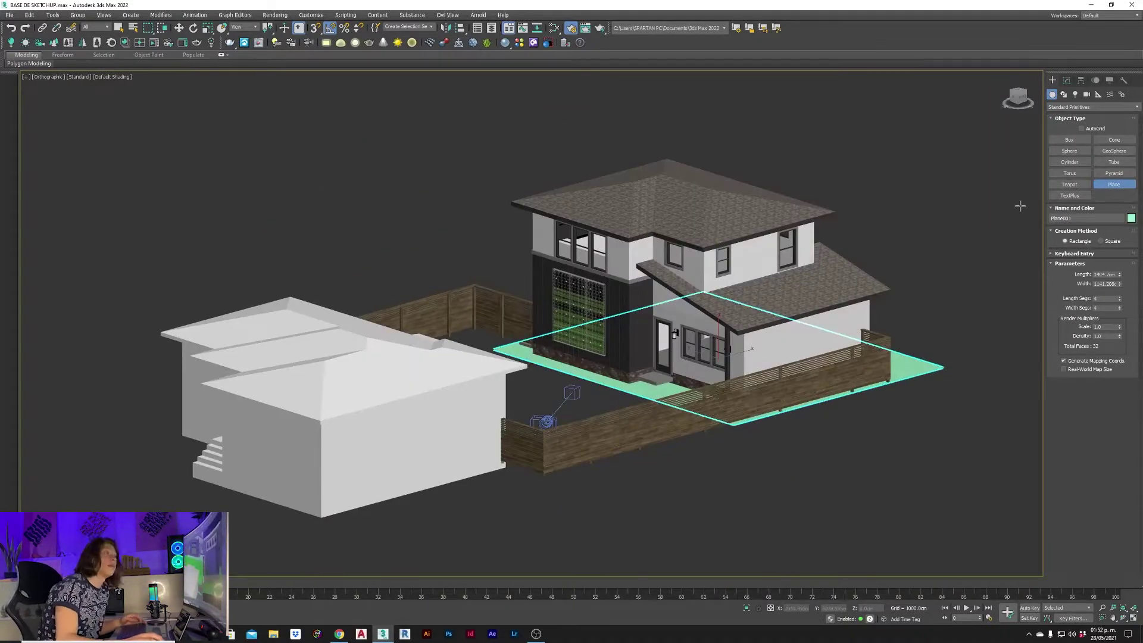
alt+middle_drag(534, 428, 981, 212)
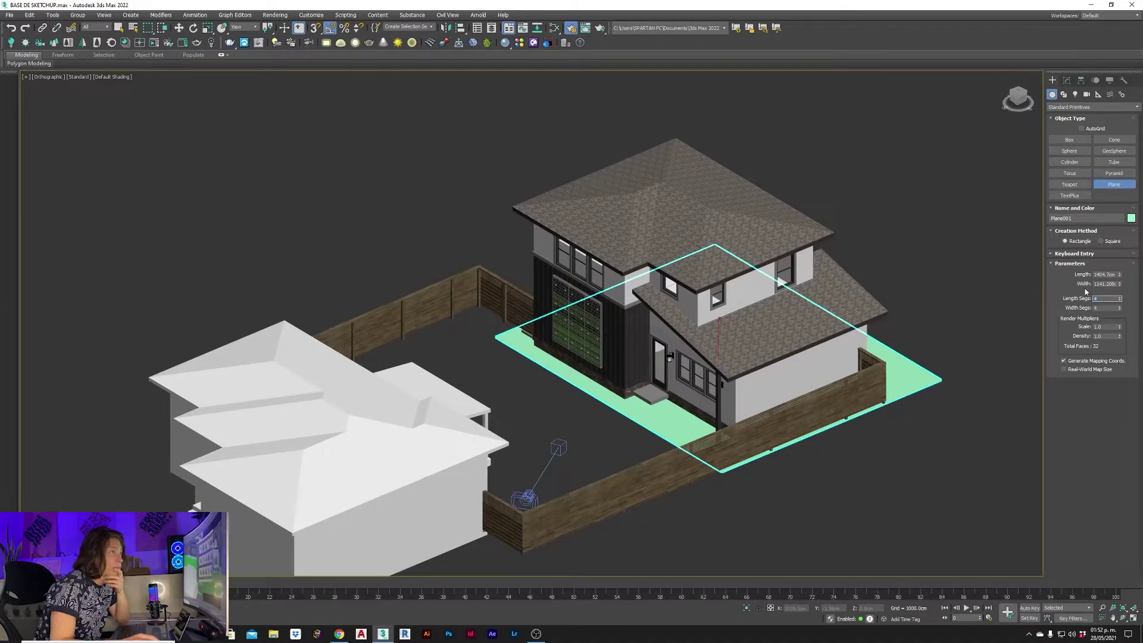
click(1066, 80)
click(1117, 118)
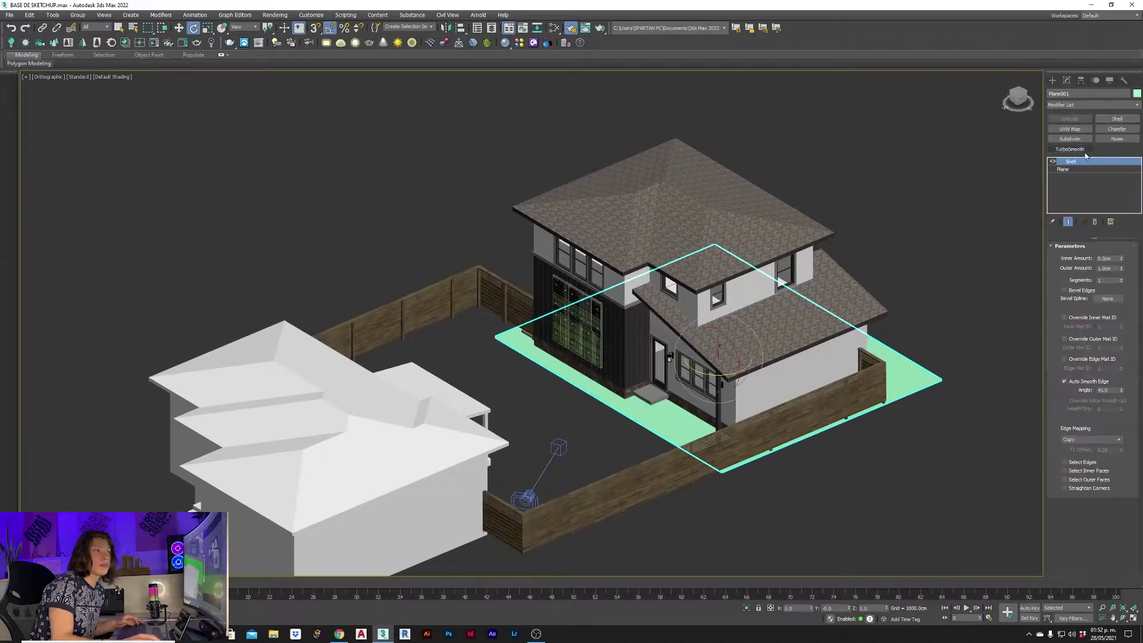
scroll(699, 274, up, 5)
text(10)
key(Return)
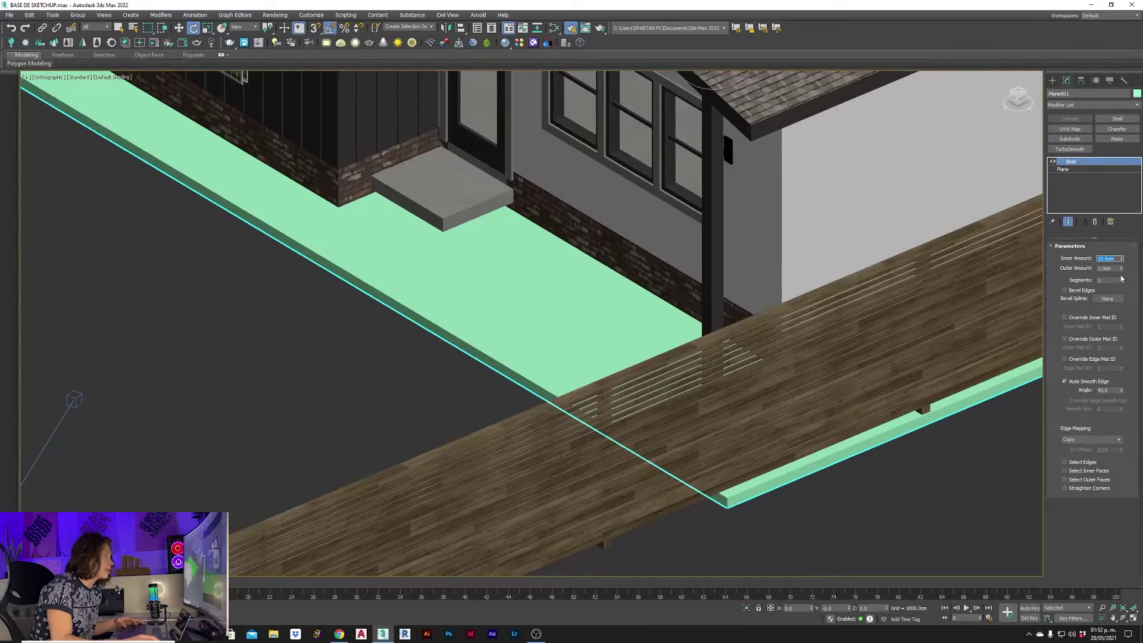
key(Return)
scroll(420, 250, down, 5)
Draw Plane002 over the backyard in Top view and restore the split camera layout.
alt+middle_drag(419, 250, 769, 463)
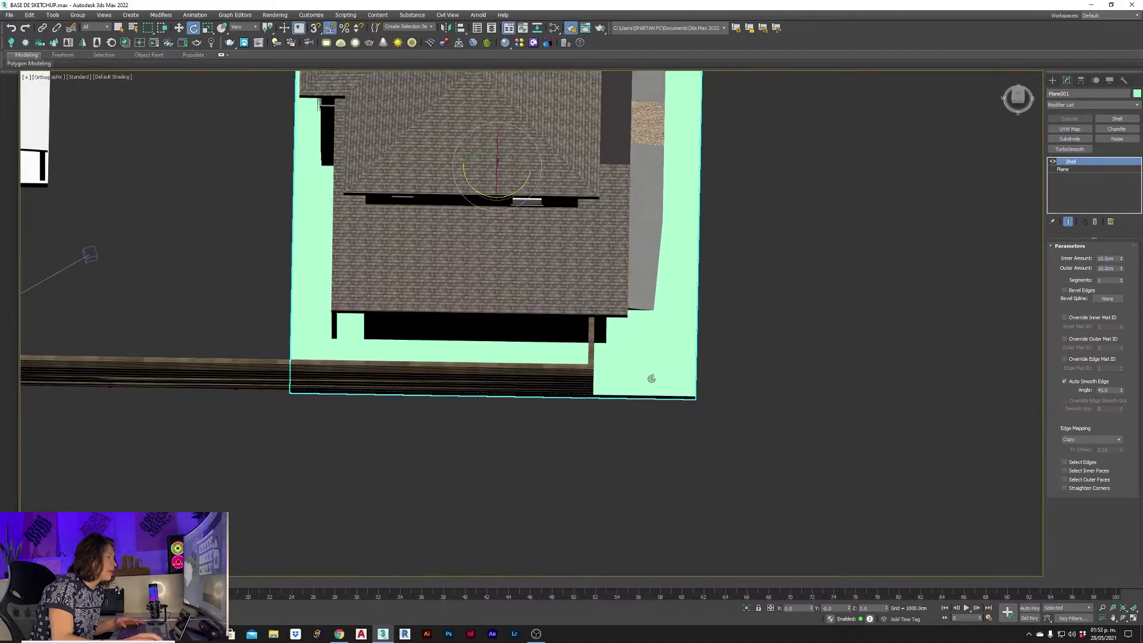
scroll(370, 236, down, 5)
key(t)
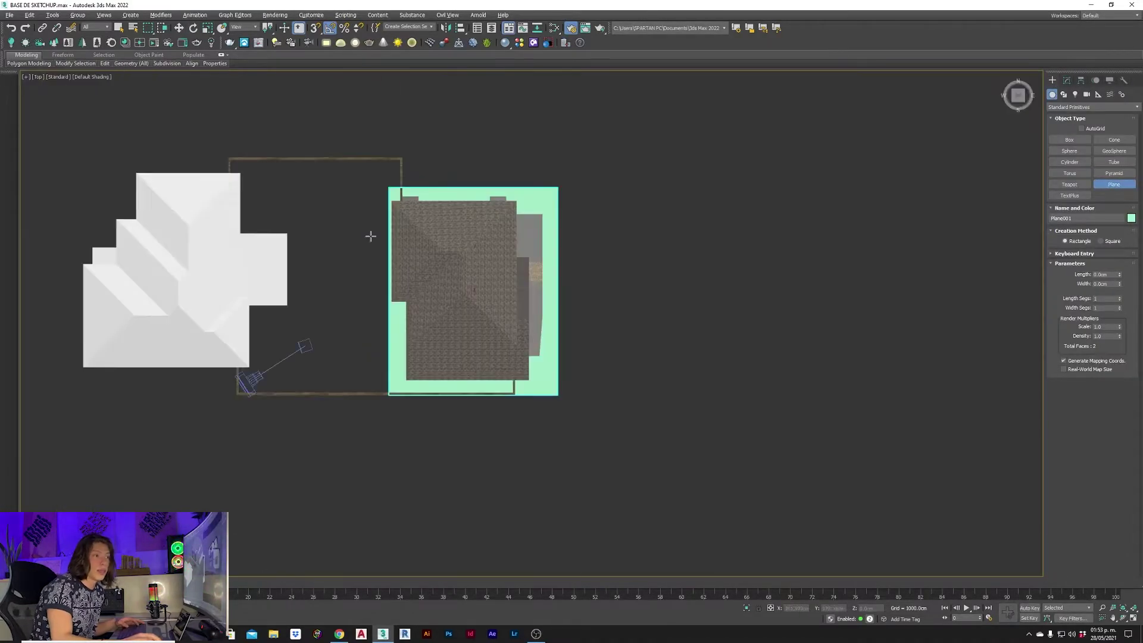
drag(228, 155, 403, 390)
alt+middle_drag(319, 248, 432, 329)
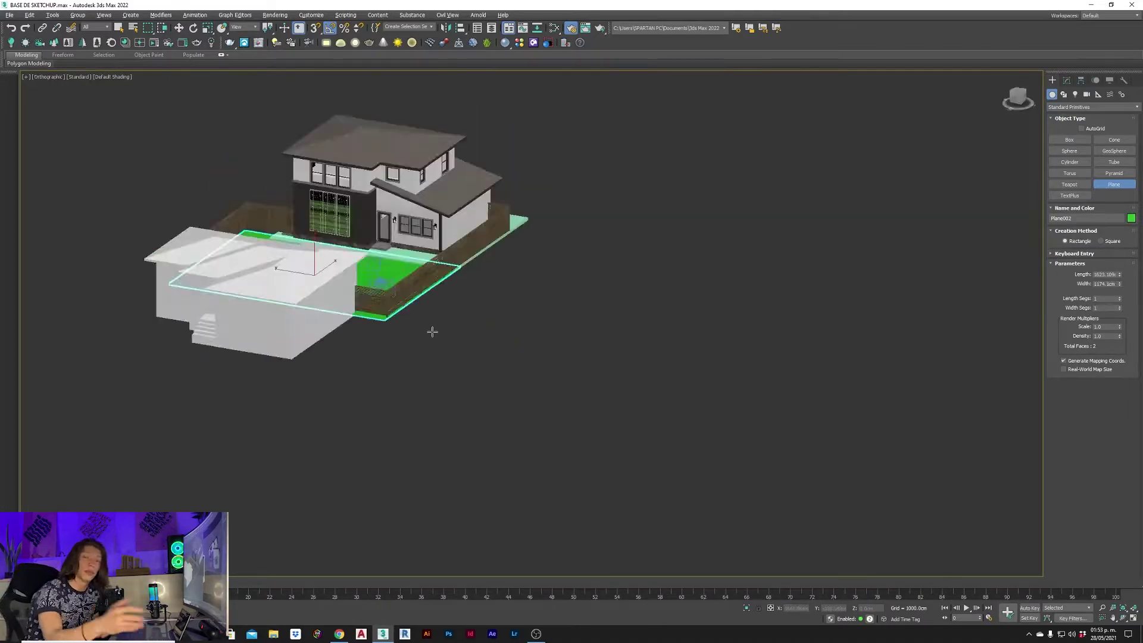
scroll(484, 299, up, 5)
scroll(484, 299, down, 5)
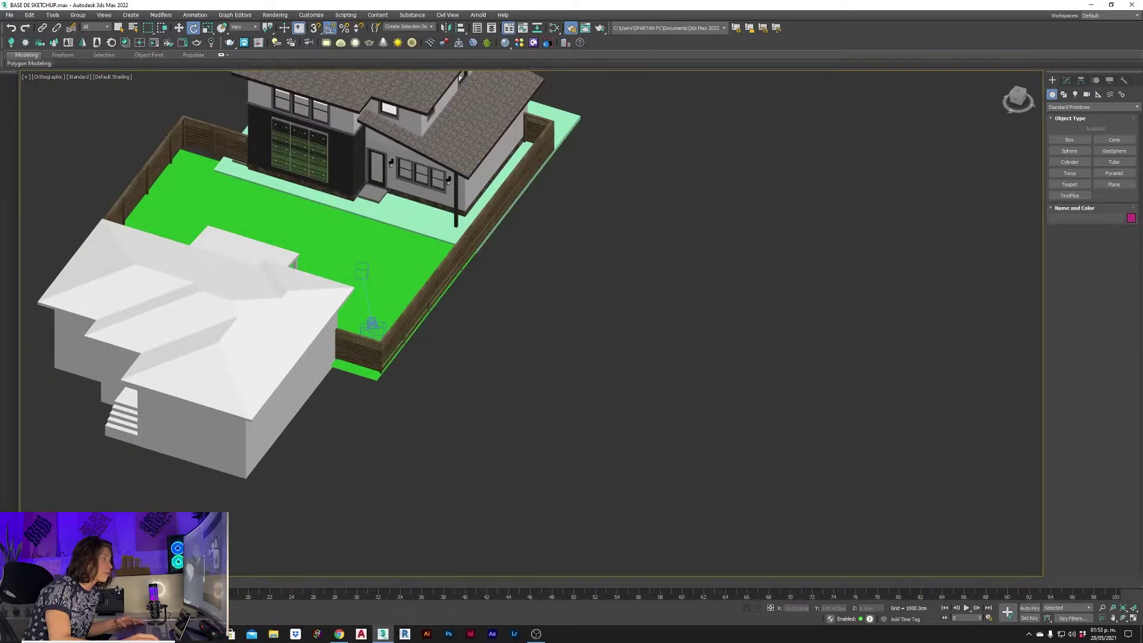
key(alt+w)
mouse_move(178, 268)
alt+middle_down()
mouse_move(215, 310)
mouse_move(226, 268)
alt+middle_up()
Select the two fence objects and frame the house and patio in view.
scroll(226, 268, up, 5)
click(233, 239)
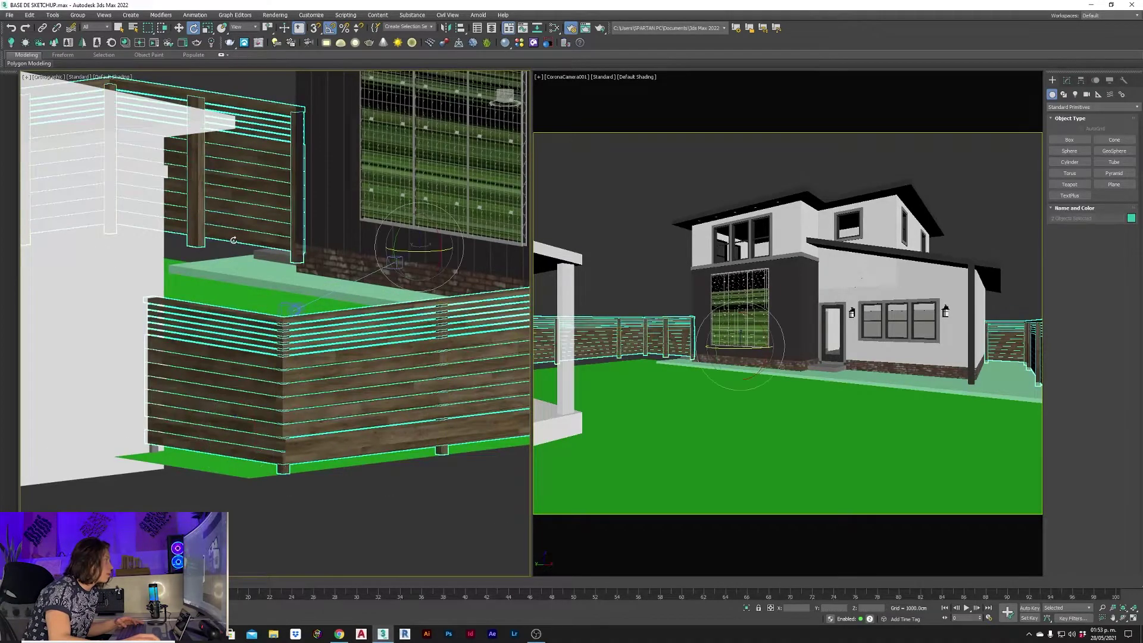
scroll(233, 240, down, 5)
key(w)
alt+middle_drag(310, 232, 325, 223)
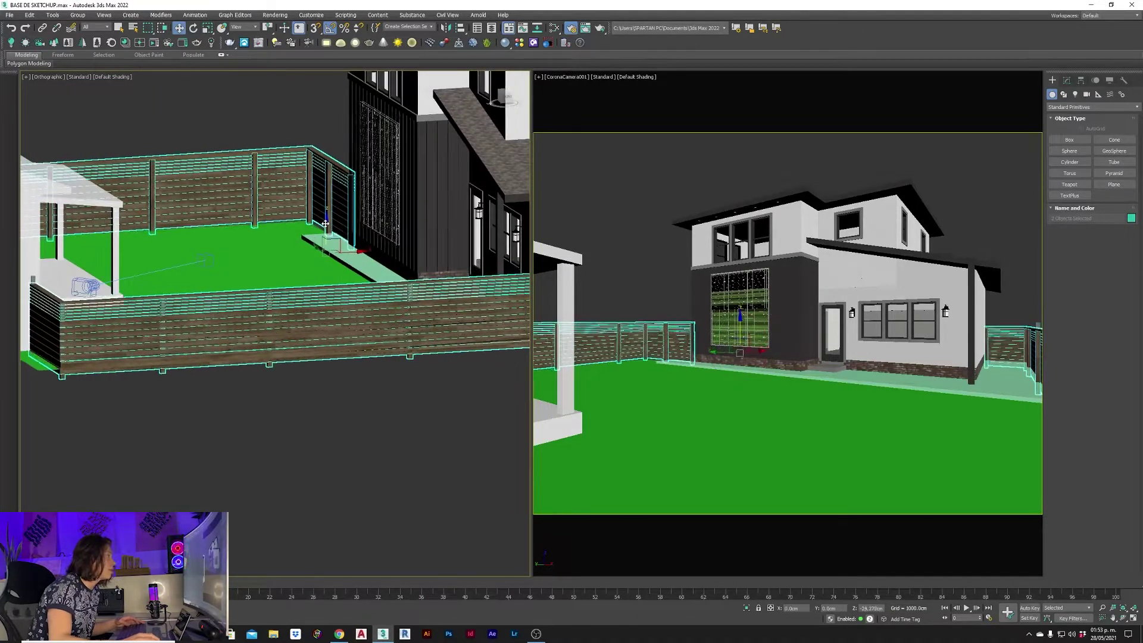
alt+middle_drag(321, 324, 516, 203)
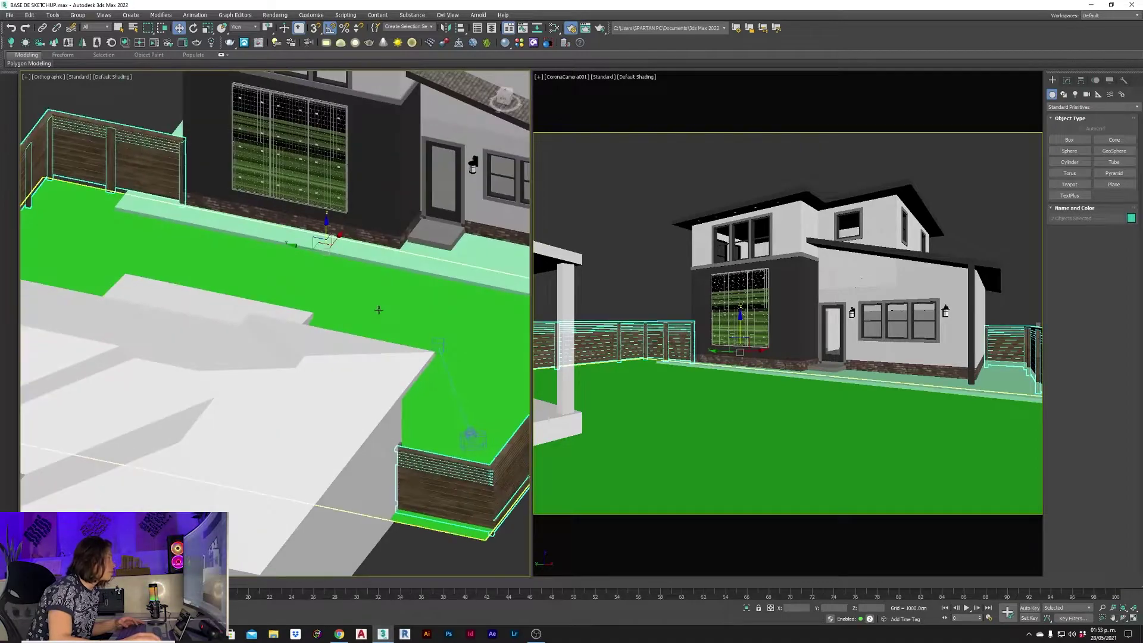
Browse the ceramic tile materials, then add a UVW Map modifier to the selected object.
click(576, 194)
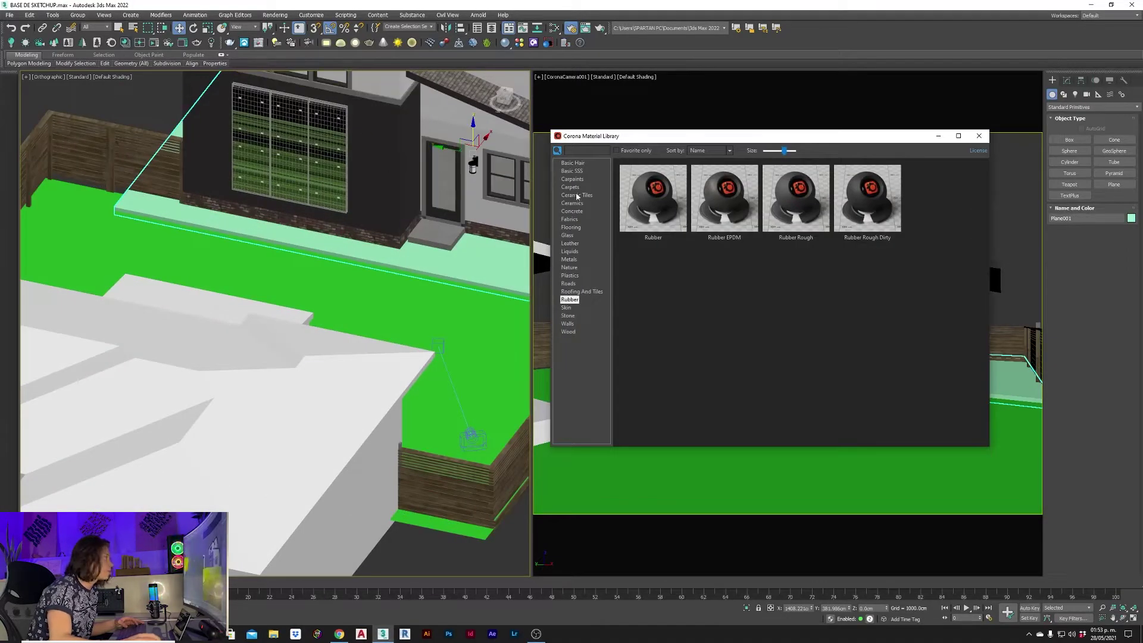
drag(907, 141, 711, 128)
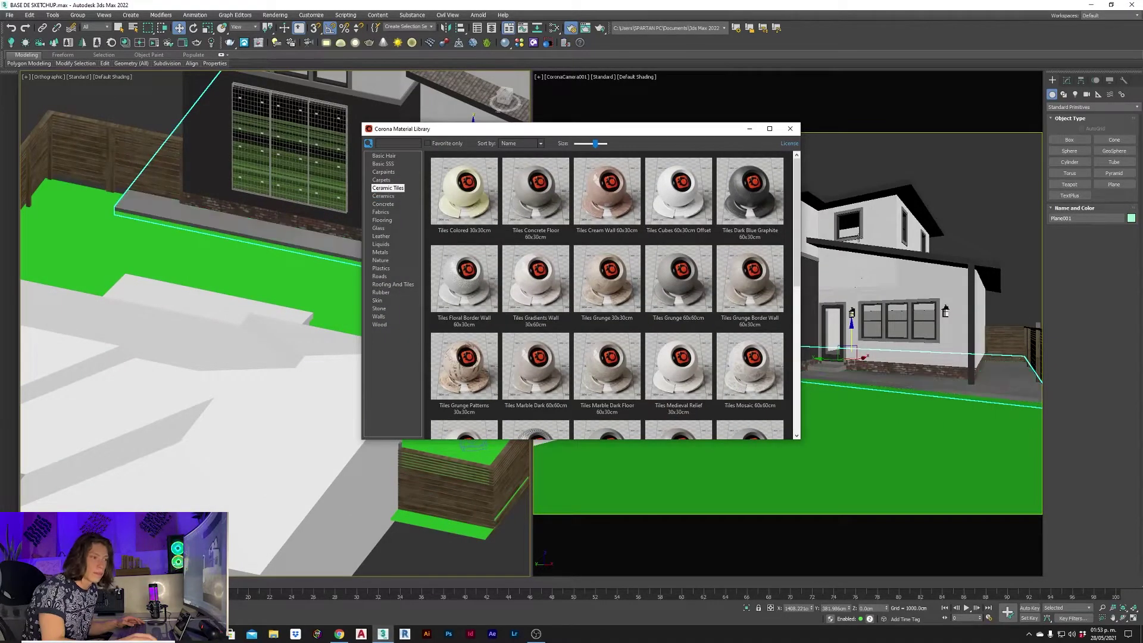
click(745, 128)
click(1066, 79)
click(1069, 129)
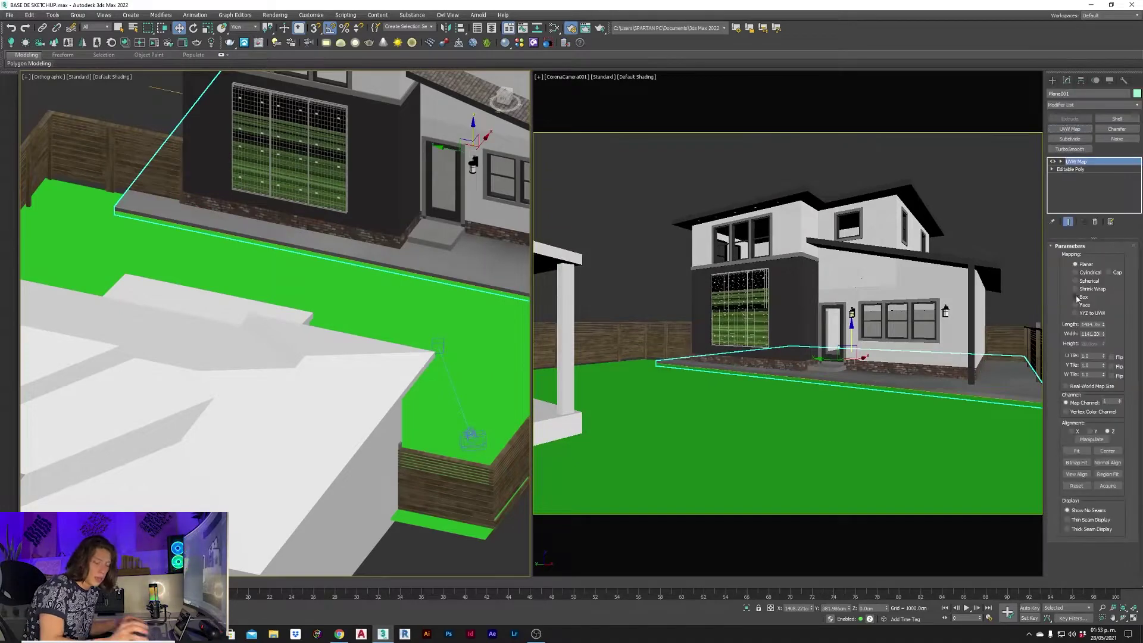
Apply the Nature > Soil material from the Corona library to the backyard plane Plane002.
alt+middle_drag(417, 309, 460, 308)
click(460, 307)
scroll(265, 226, down, 5)
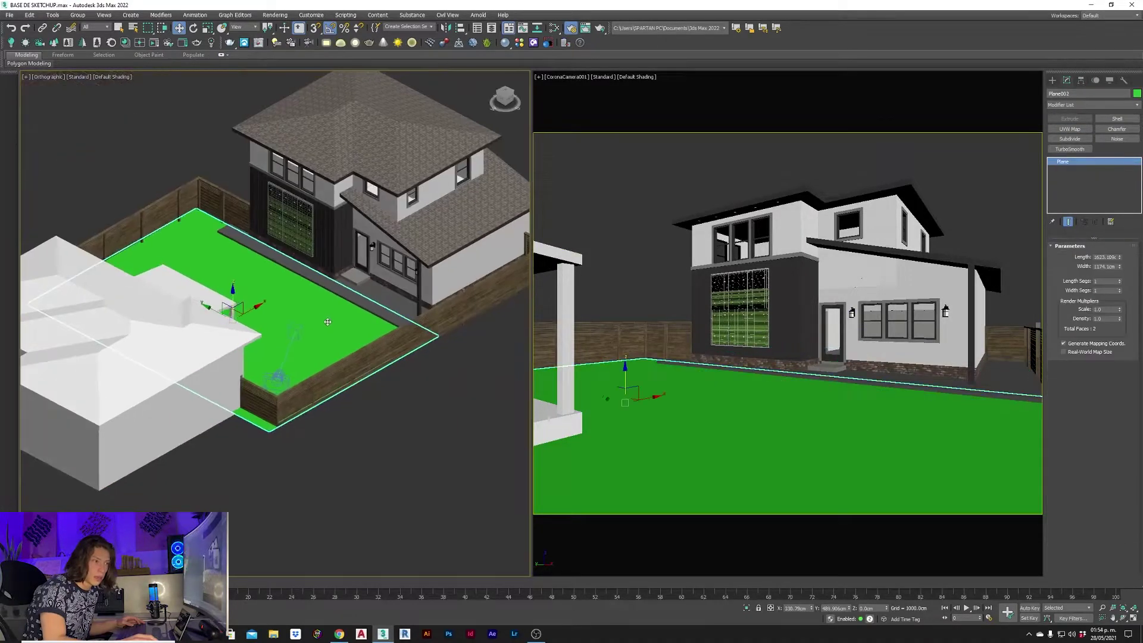
click(380, 260)
drag(703, 326, 595, 476)
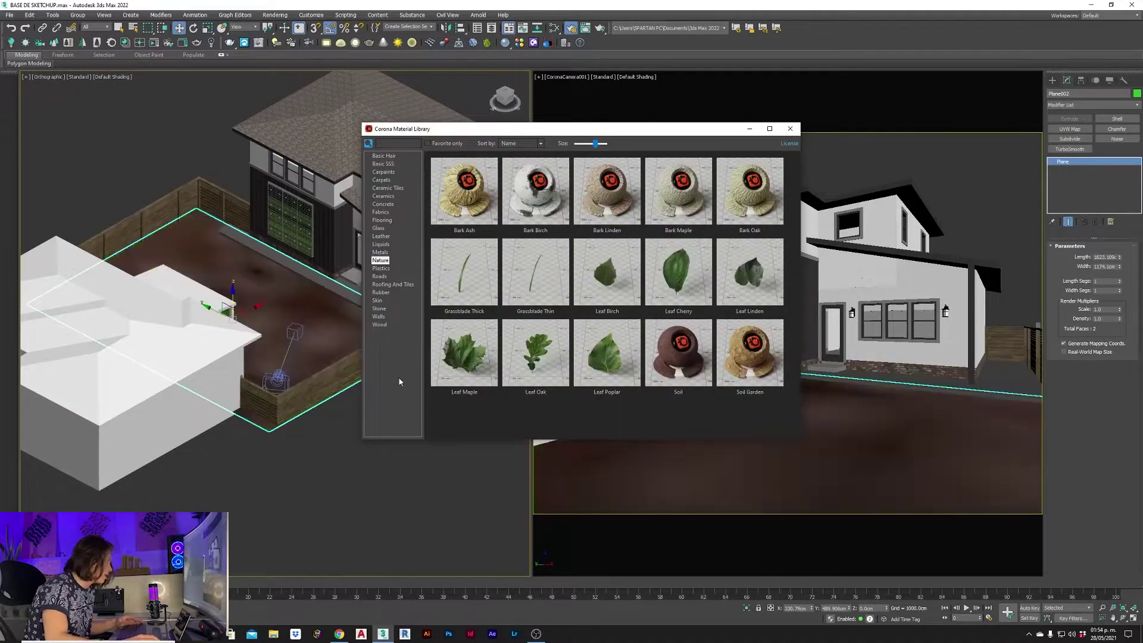
click(745, 128)
Add a Box UVW Map with Real-World Map Size enabled to Plane002.
click(1072, 130)
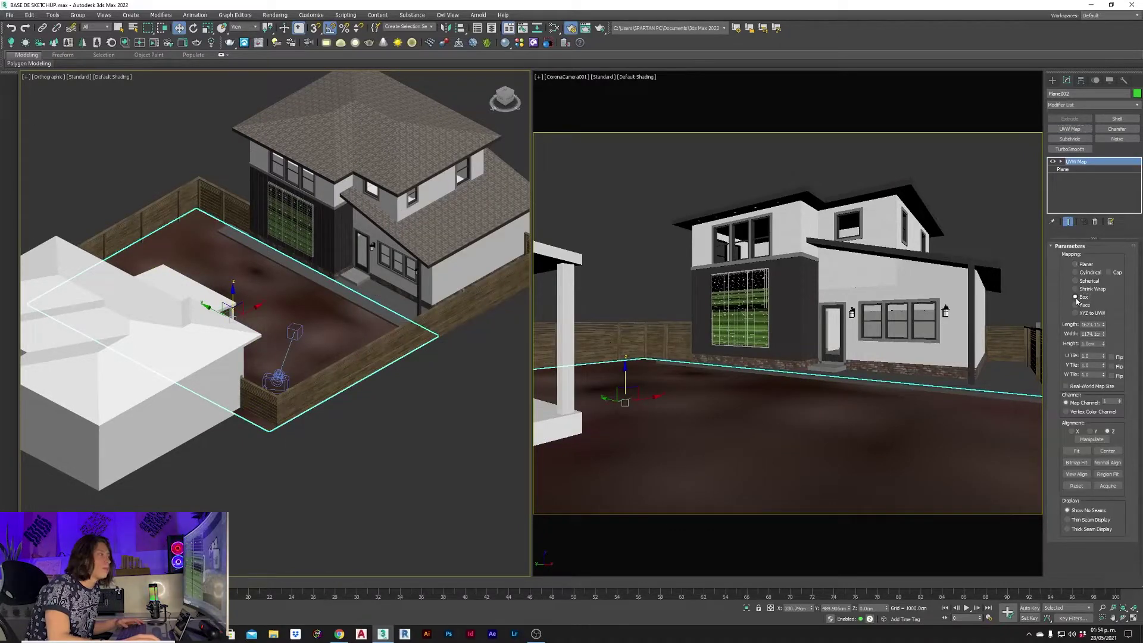
click(1066, 387)
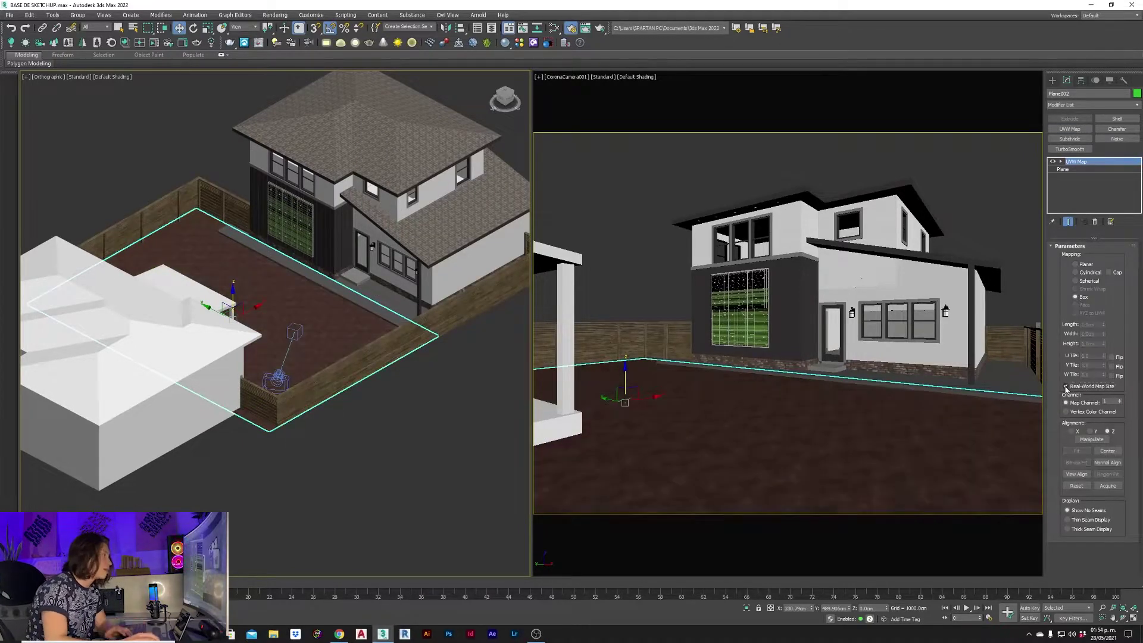
scroll(359, 390, down, 2)
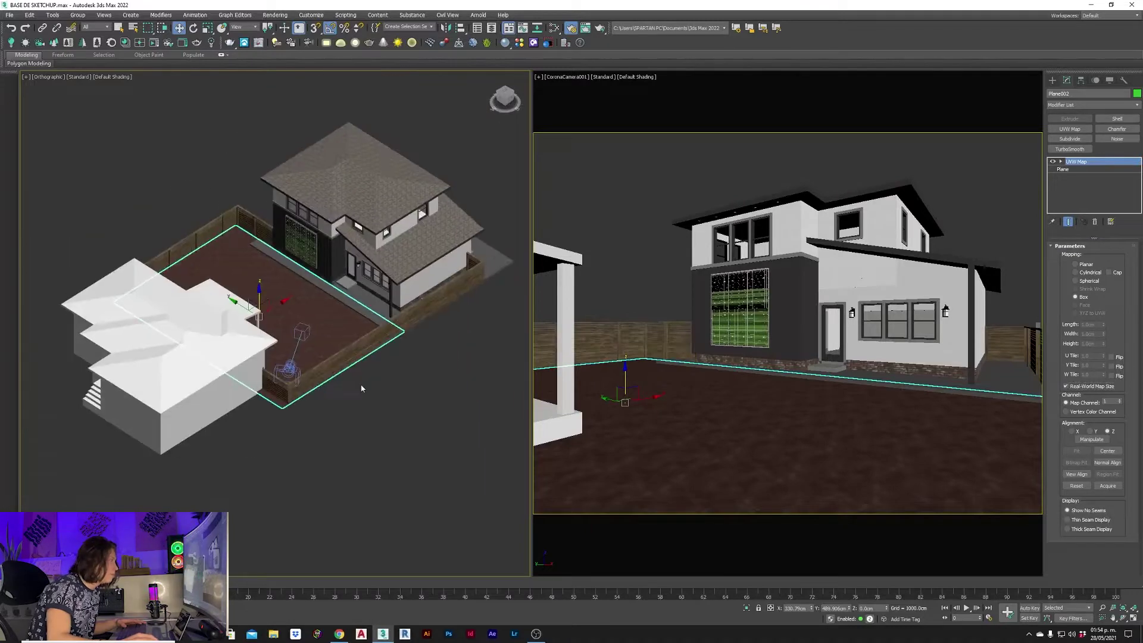
mouse_move(360, 389)
alt+middle_down()
mouse_move(401, 365)
mouse_move(389, 345)
alt+middle_up()
Create a Corona Scatter (CScatter) object in the scene.
click(400, 364)
click(54, 43)
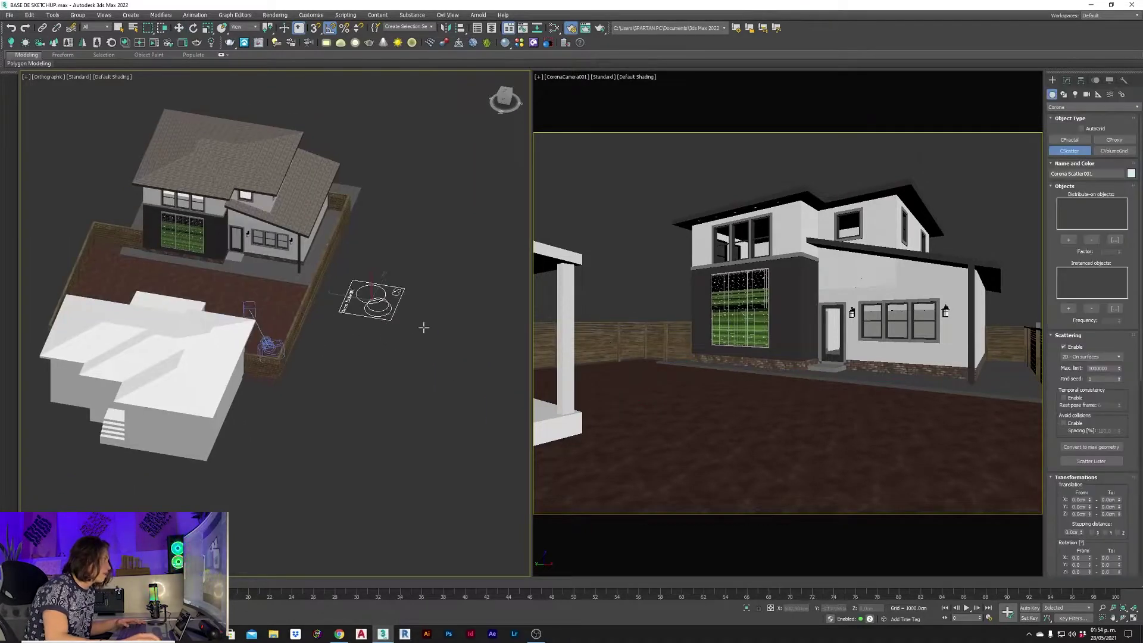
scroll(229, 281, down, 5)
scroll(301, 365, down, 3)
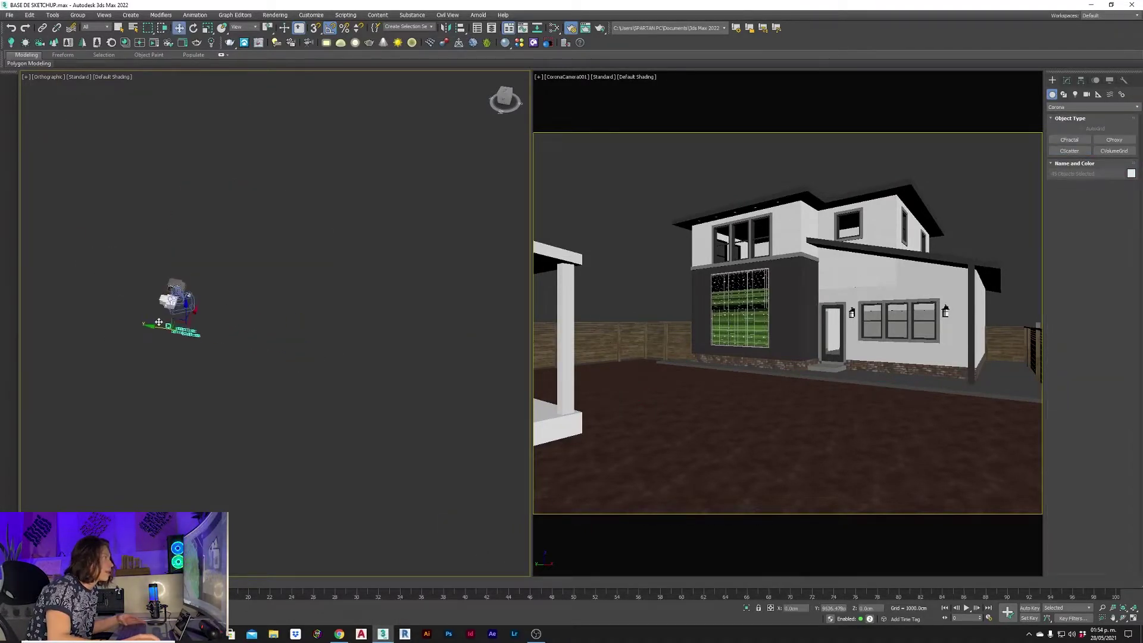
scroll(330, 370, up, 3)
scroll(329, 370, up, 3)
Pick Plane002 as the Distribute-on surface and add the grass models as instances.
click(1066, 80)
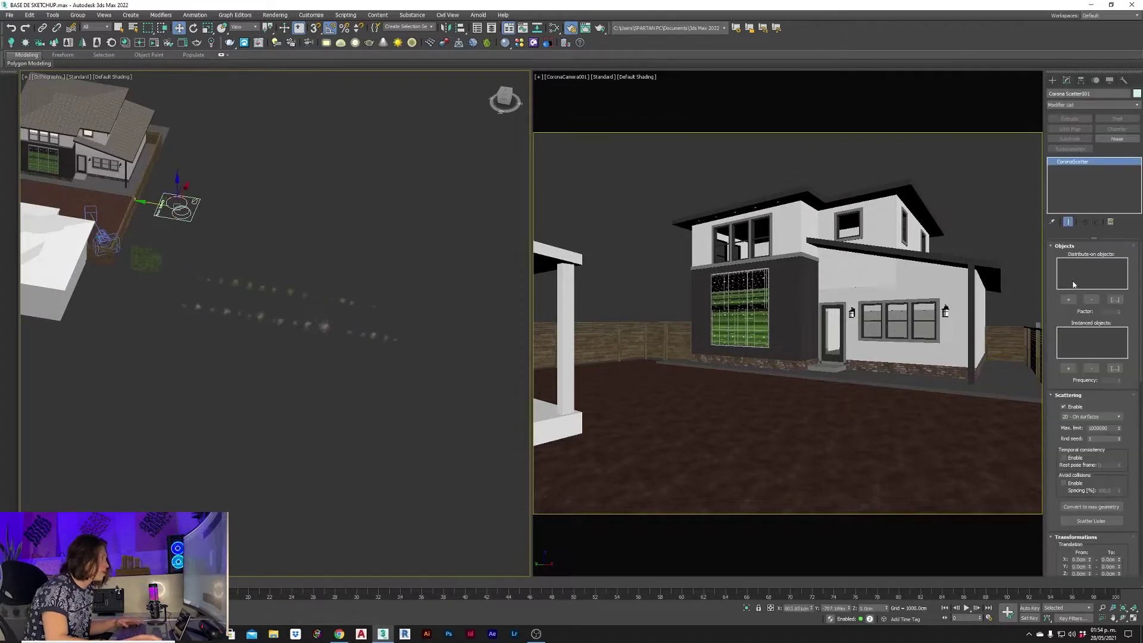
click(116, 207)
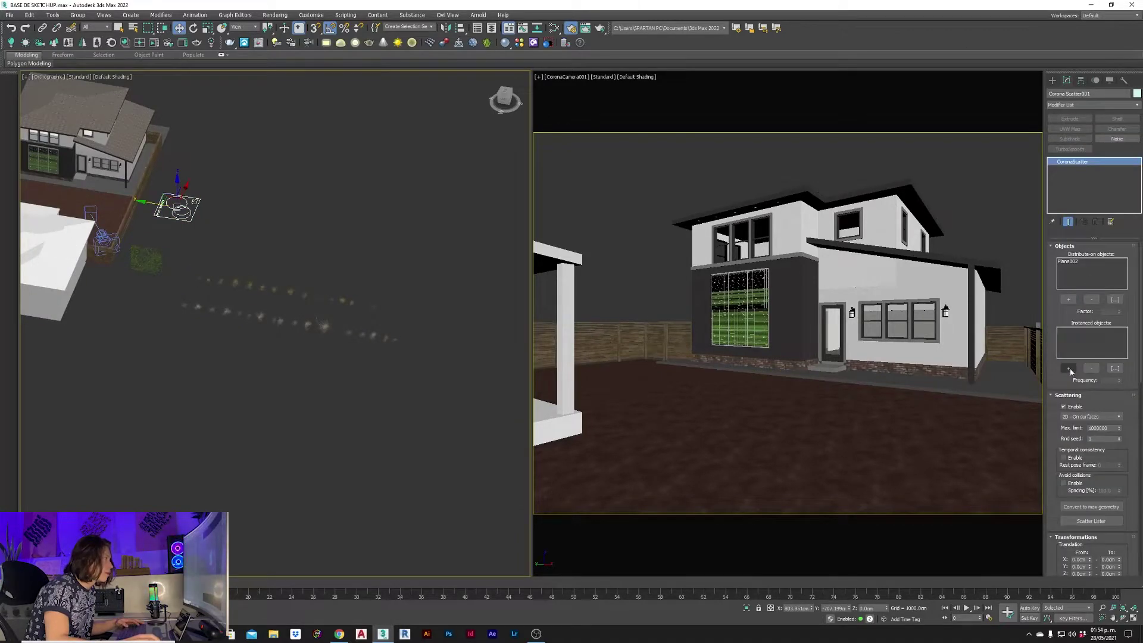
scroll(452, 354, up, 3)
click(243, 294)
scroll(262, 265, down, 2)
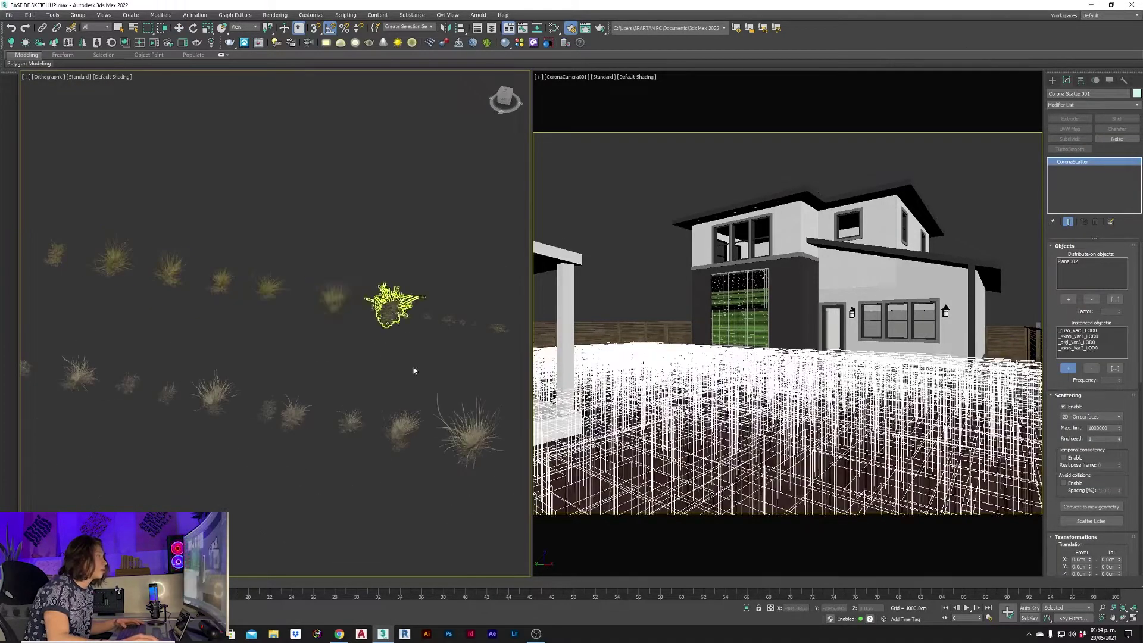
scroll(320, 266, down, 2)
Set the scatter's maximum Z rotation to 360.
key(w)
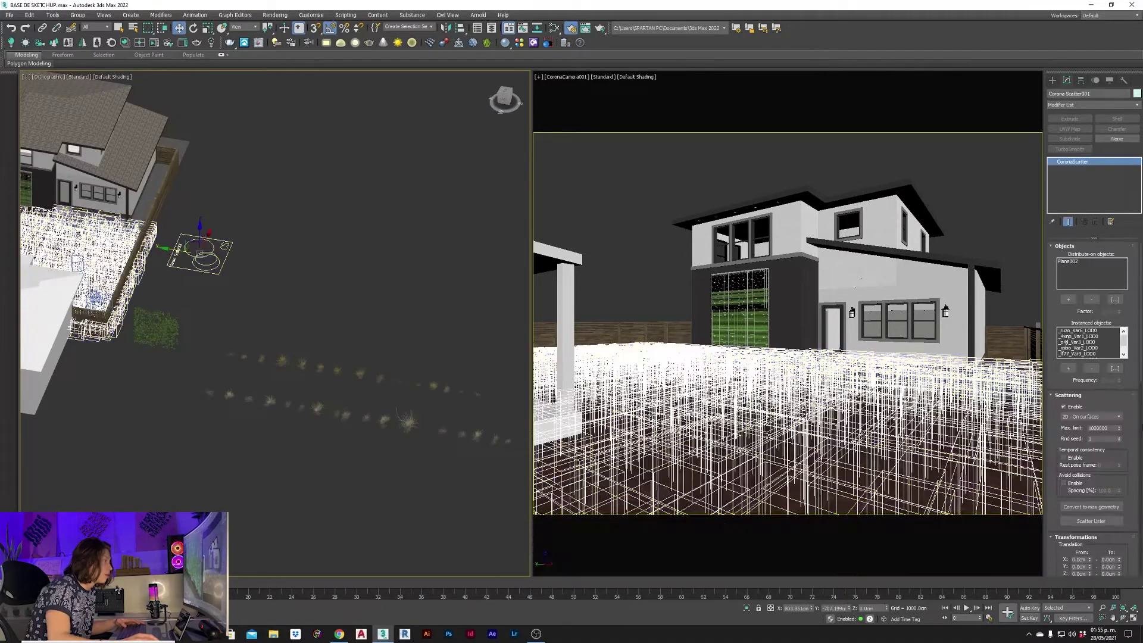
scroll(1137, 433, down, 5)
double_click(1106, 470)
text(360)
key(Return)
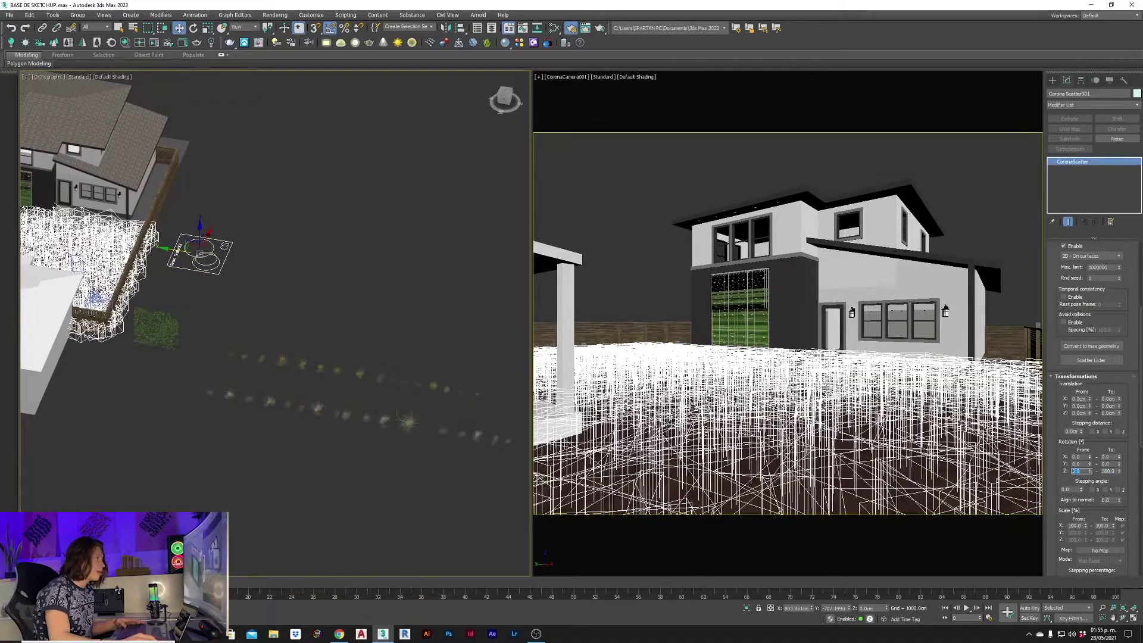
key(Return)
Set the scatter's scale range from 10 to 40.
scroll(1087, 510, down, 2)
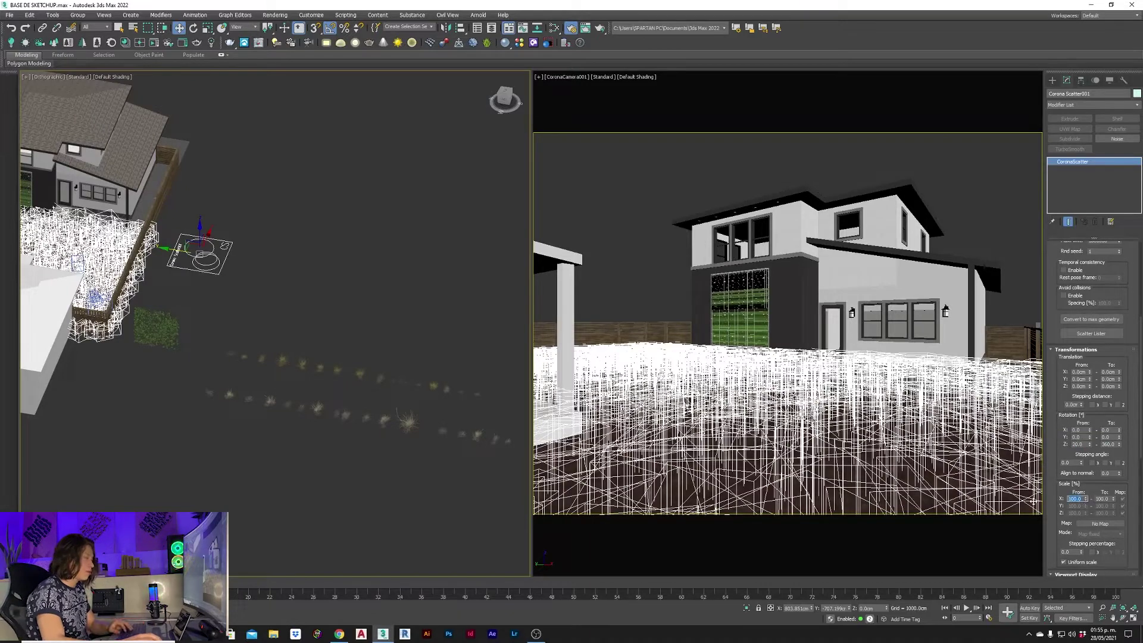
key(Tab)
text(40)
key(Return)
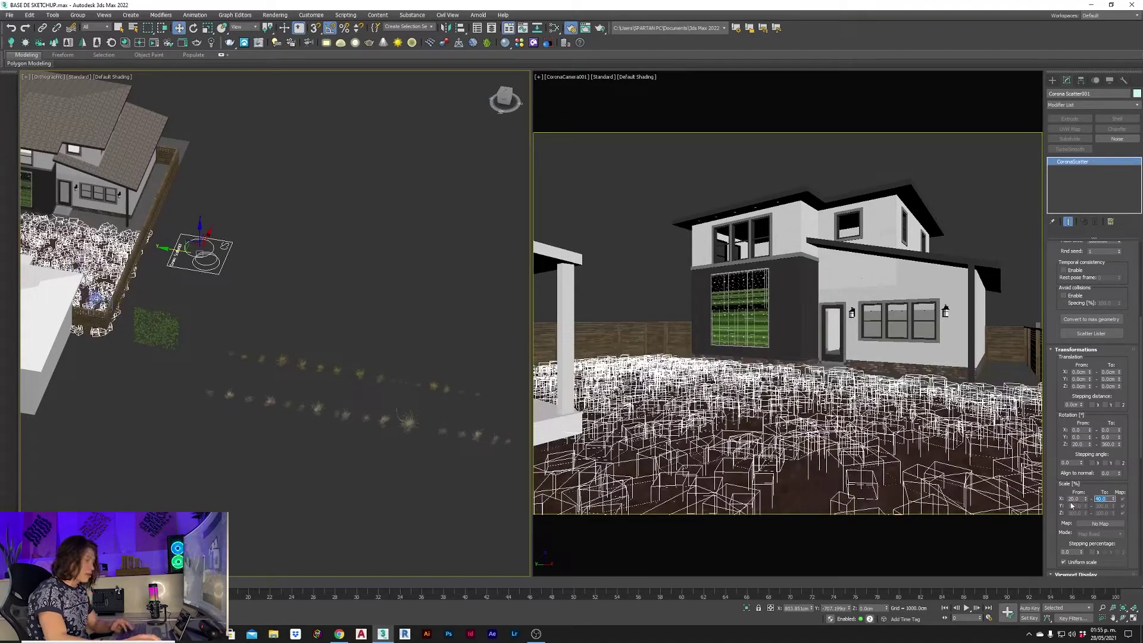
text(10)
key(Return)
Select the green wall panel mesh and add UVW mapping to it.
click(156, 328)
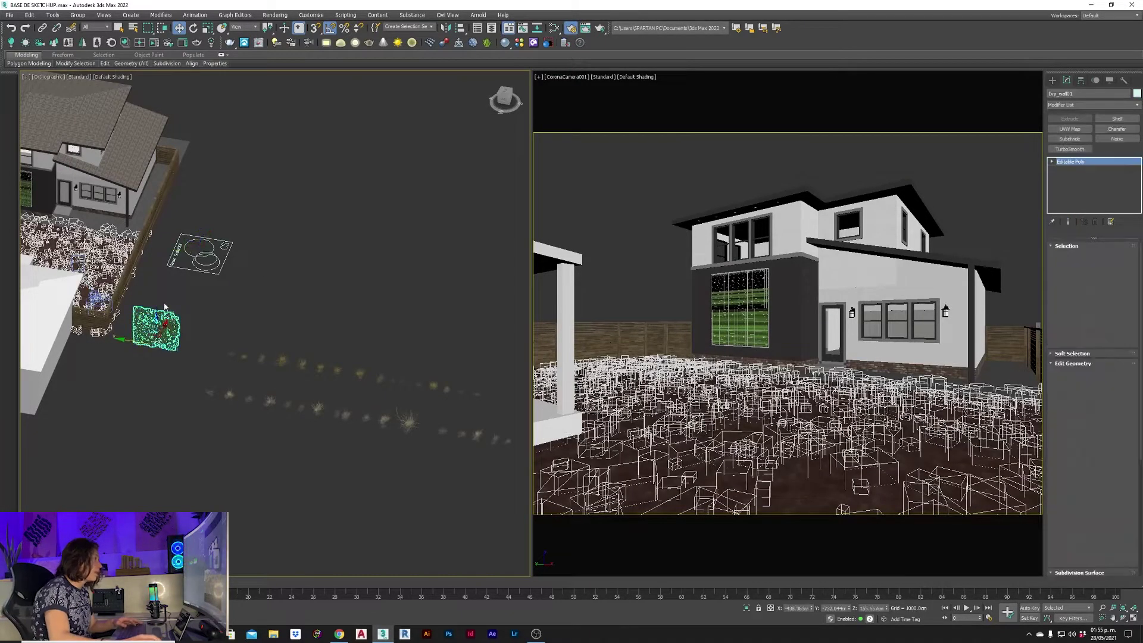
key(z)
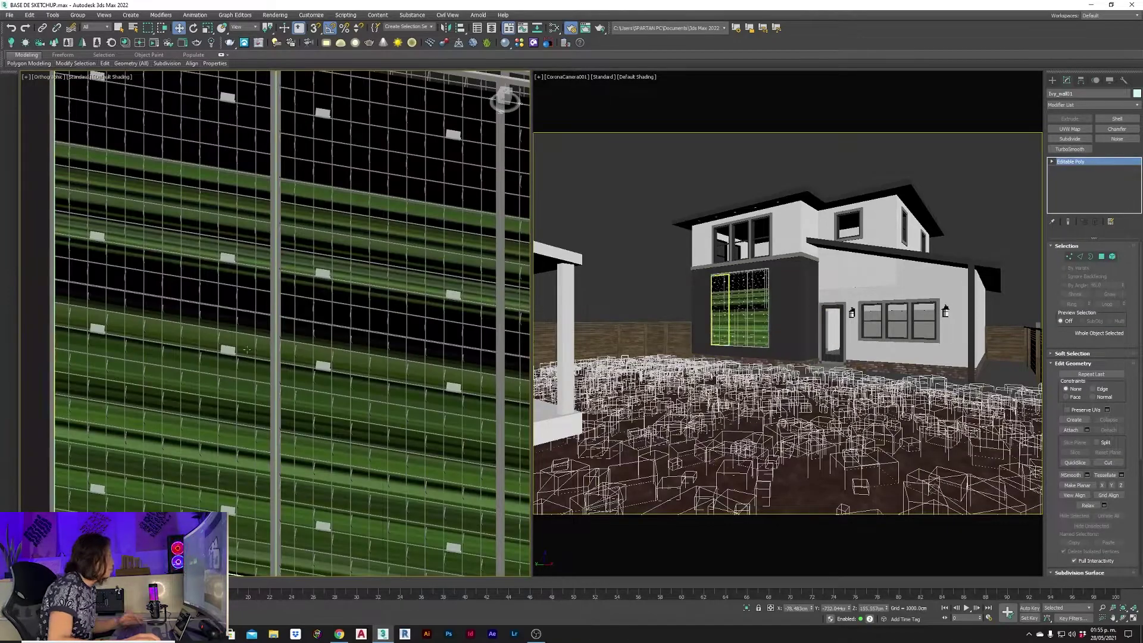
click(246, 349)
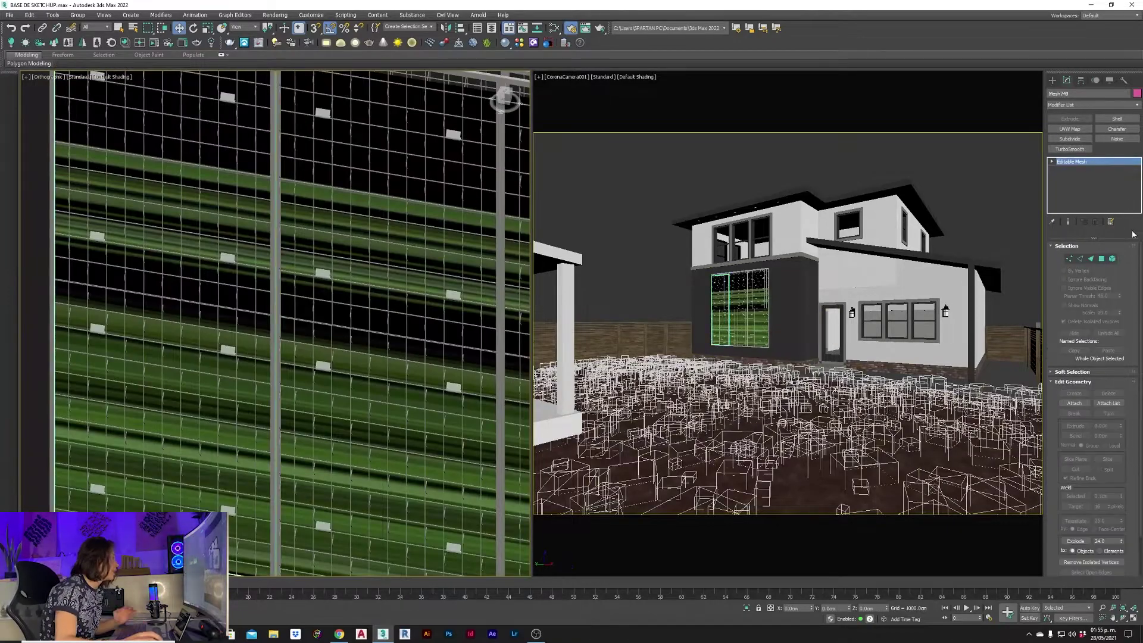
click(1070, 129)
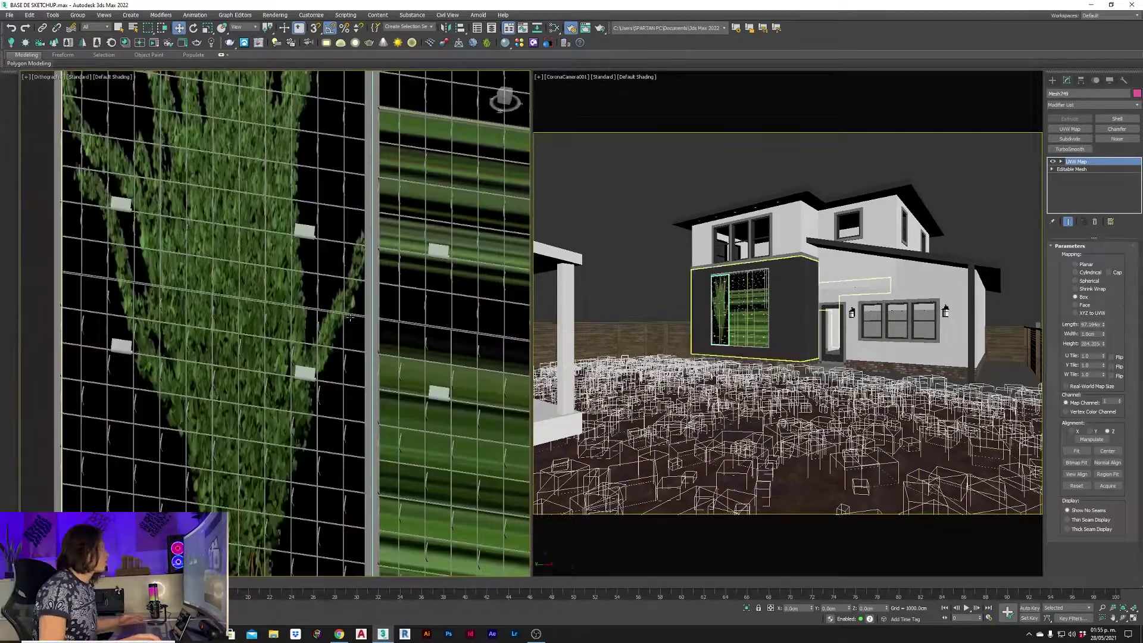
click(411, 282)
scroll(410, 282, down, 10)
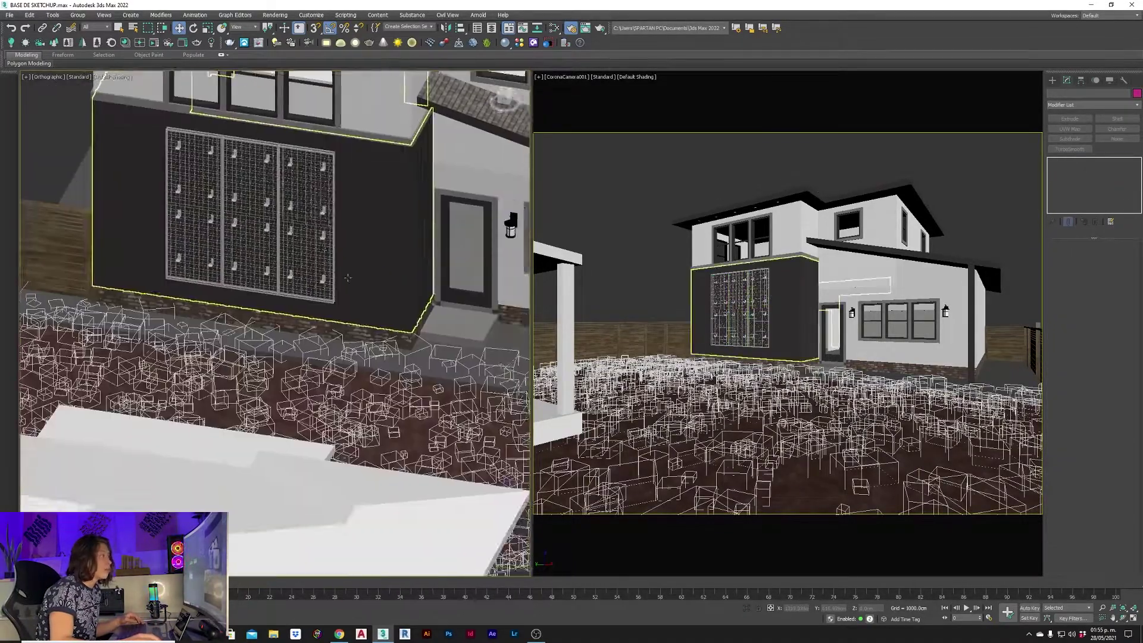
Move the ivy wall model onto the house's back wall and check it from the top view.
click(232, 358)
drag(229, 366, 250, 303)
scroll(250, 303, up, 5)
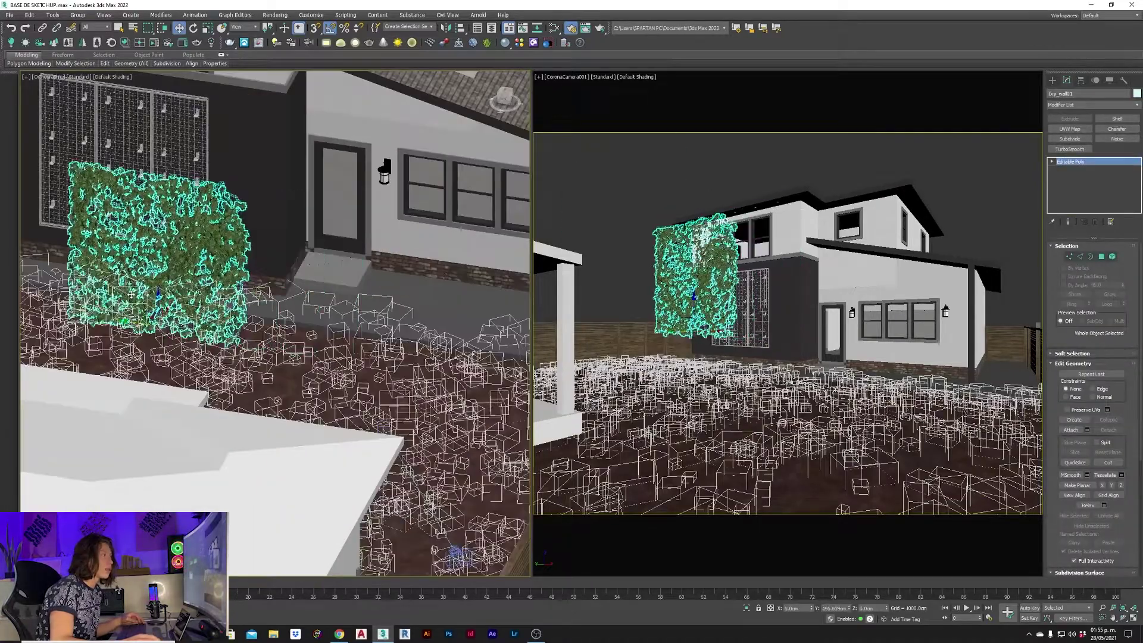
key(t)
key(z)
scroll(143, 330, down, 5)
alt+middle_drag(143, 330, 179, 298)
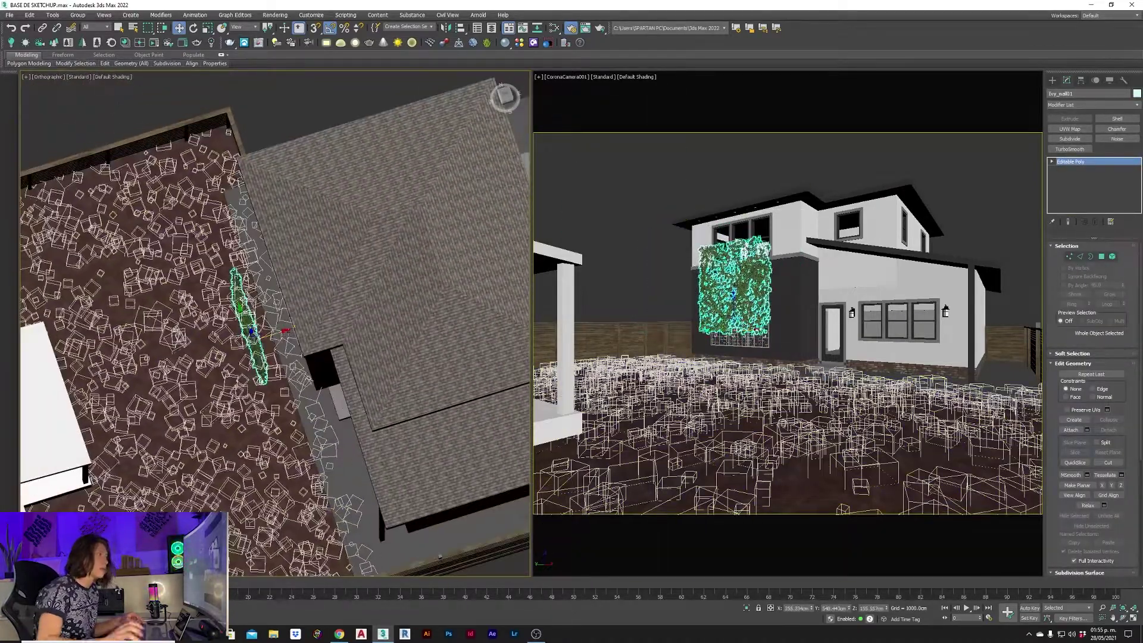
scroll(179, 298, up, 8)
scroll(268, 267, up, 5)
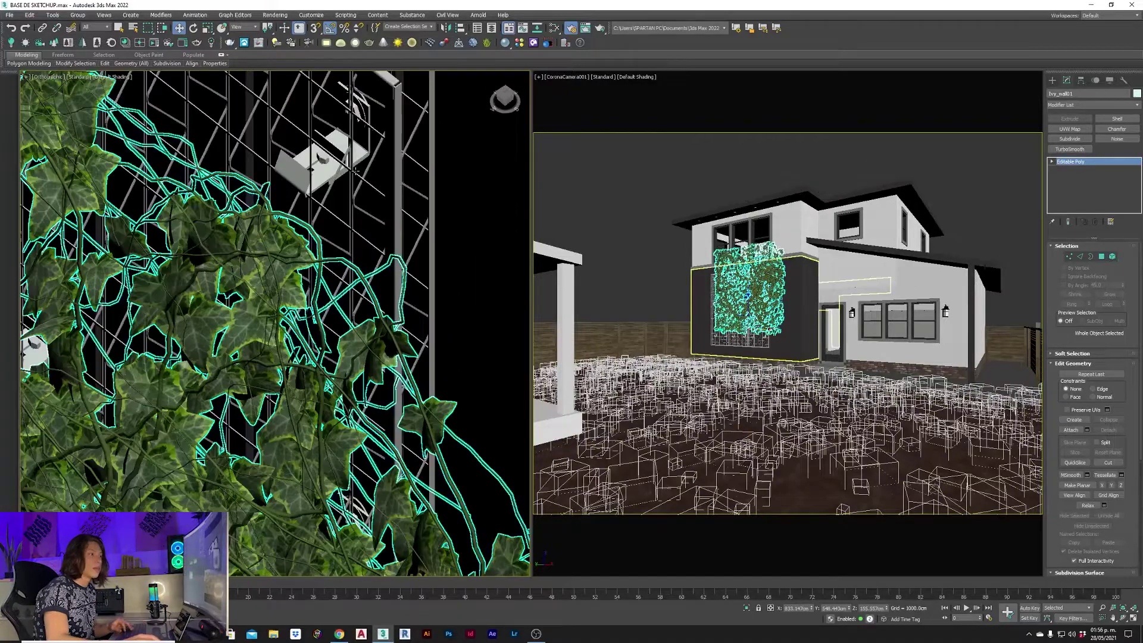
scroll(268, 268, down, 6)
Isolate the ivy and trellis together, then select just the ivy wall.
ctrl+click(357, 262)
key(alt+q)
key(t)
scroll(380, 299, down, 2)
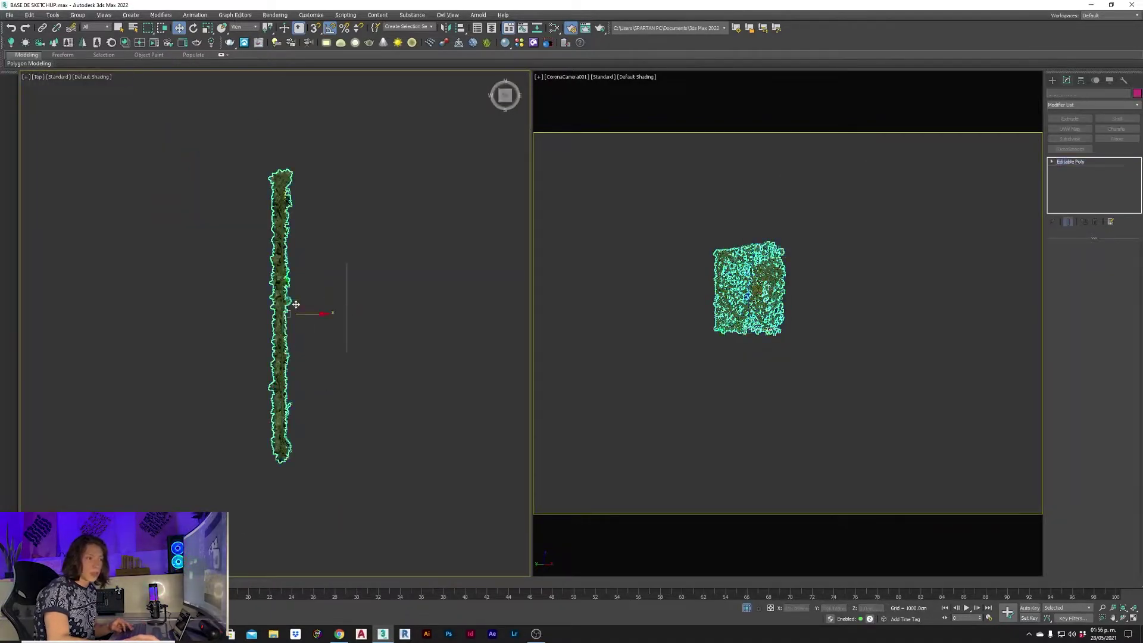
click(301, 311)
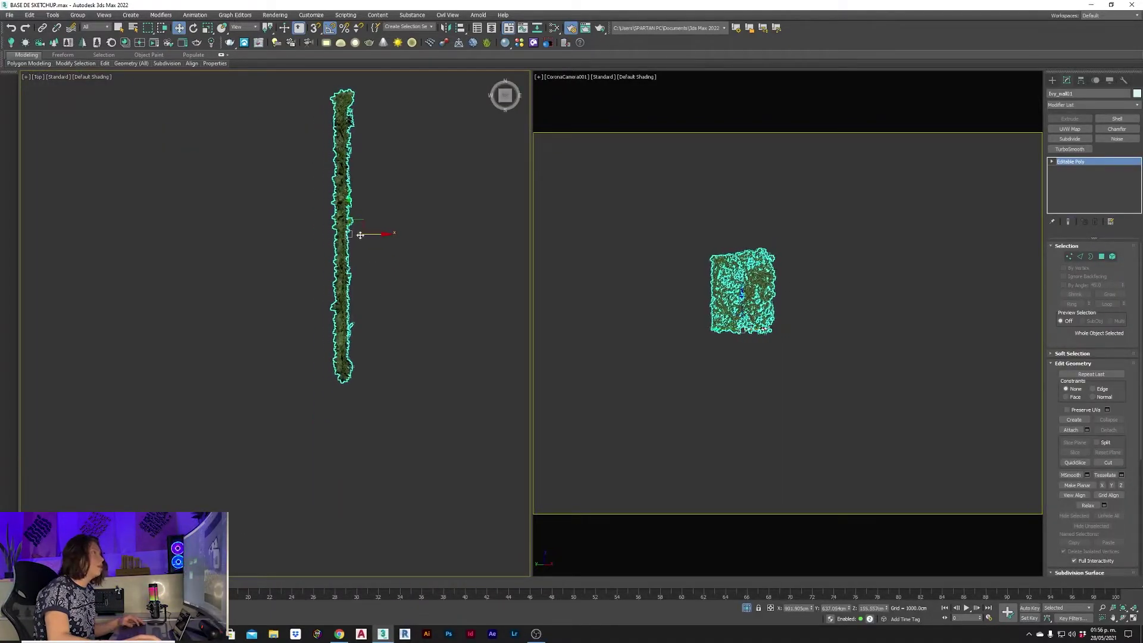
alt+middle_drag(358, 238, 415, 255)
End Isolate so the whole house scene is visible again.
right_click(415, 255)
click(434, 177)
scroll(334, 322, down, 3)
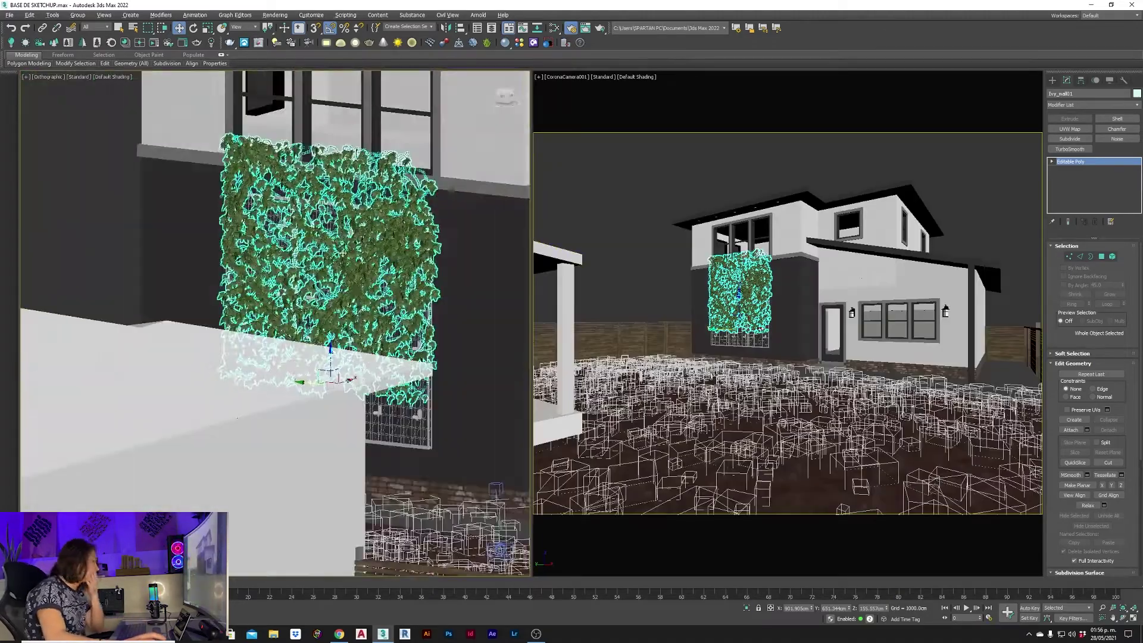
scroll(336, 415, up, 2)
scroll(339, 416, up, 3)
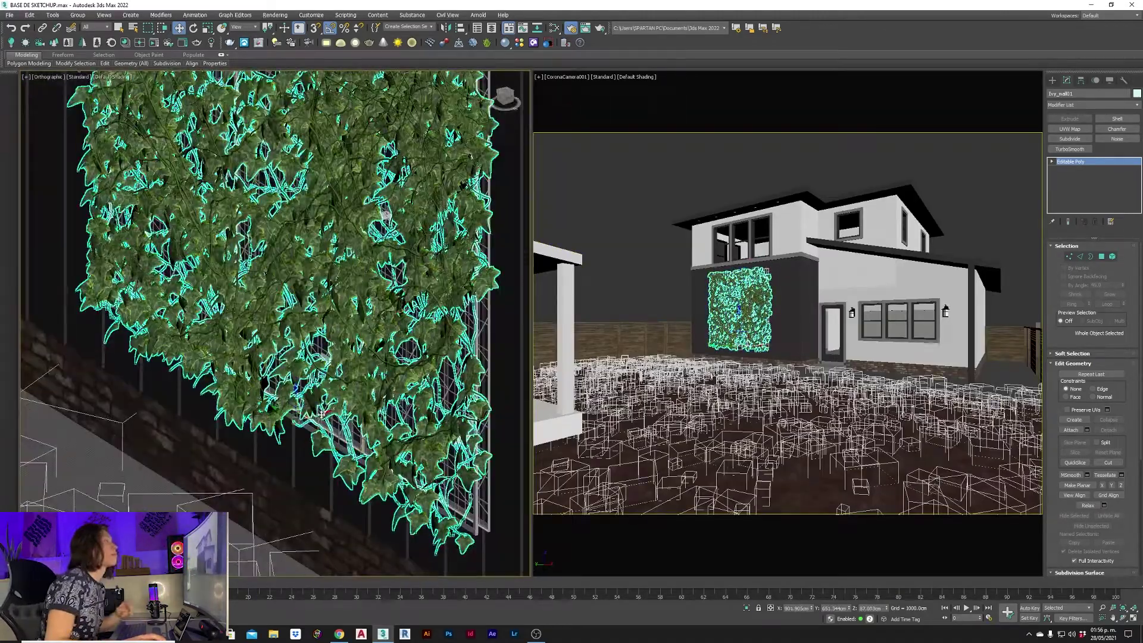
scroll(346, 420, down, 2)
scroll(344, 419, down, 3)
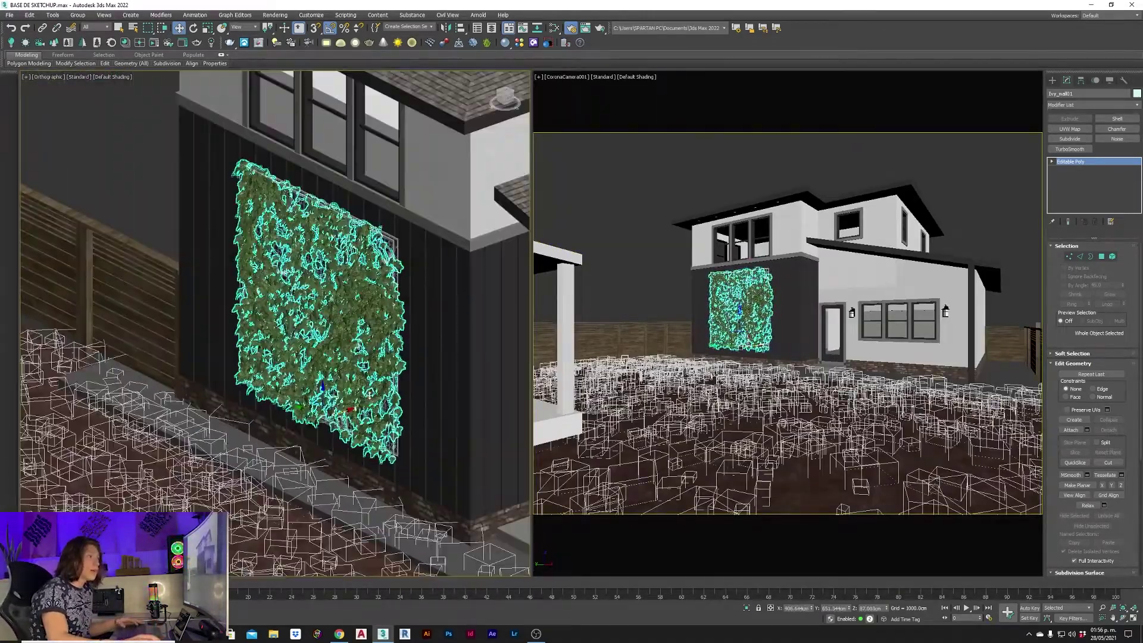
scroll(369, 393, down, 3)
Orbit and zoom to inspect the ivy panel on the house wall.
alt+middle_drag(369, 393, 333, 358)
scroll(308, 320, up, 5)
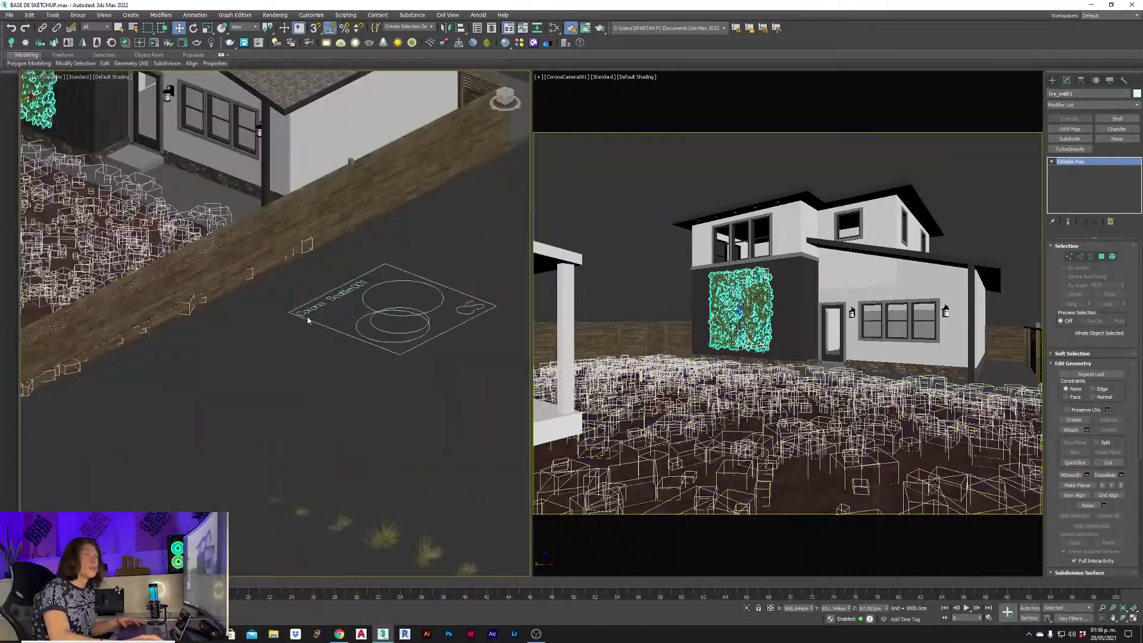
scroll(305, 338, down, 3)
alt+middle_drag(304, 339, 280, 310)
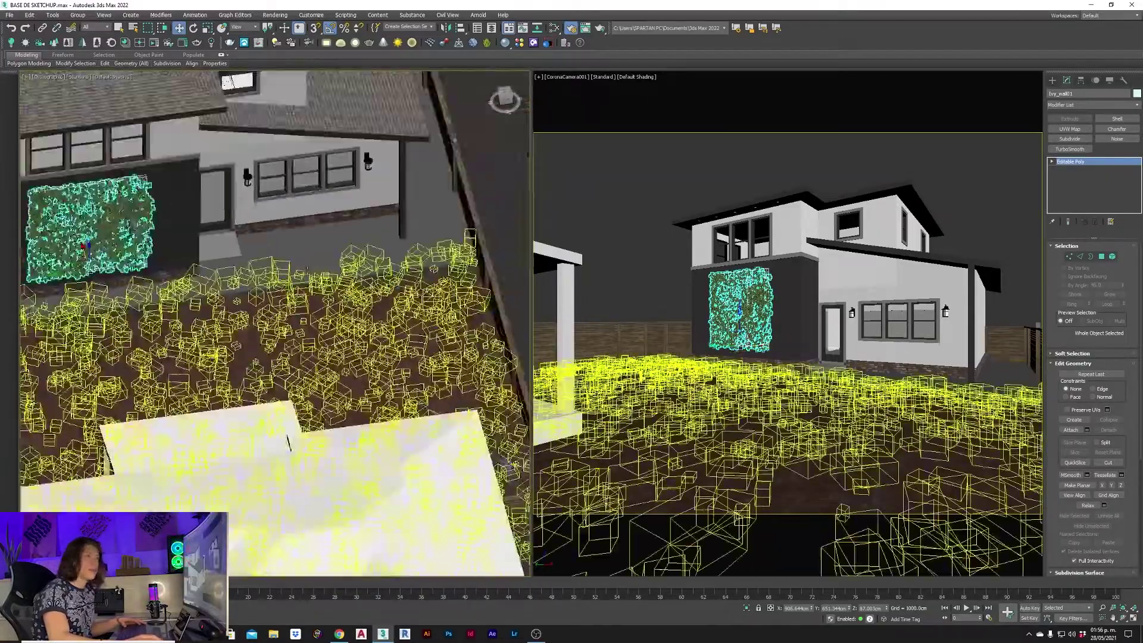
scroll(280, 310, up, 3)
scroll(182, 338, down, 3)
Create a CoronaDistance map node that measures distance from Plane001.
key(m)
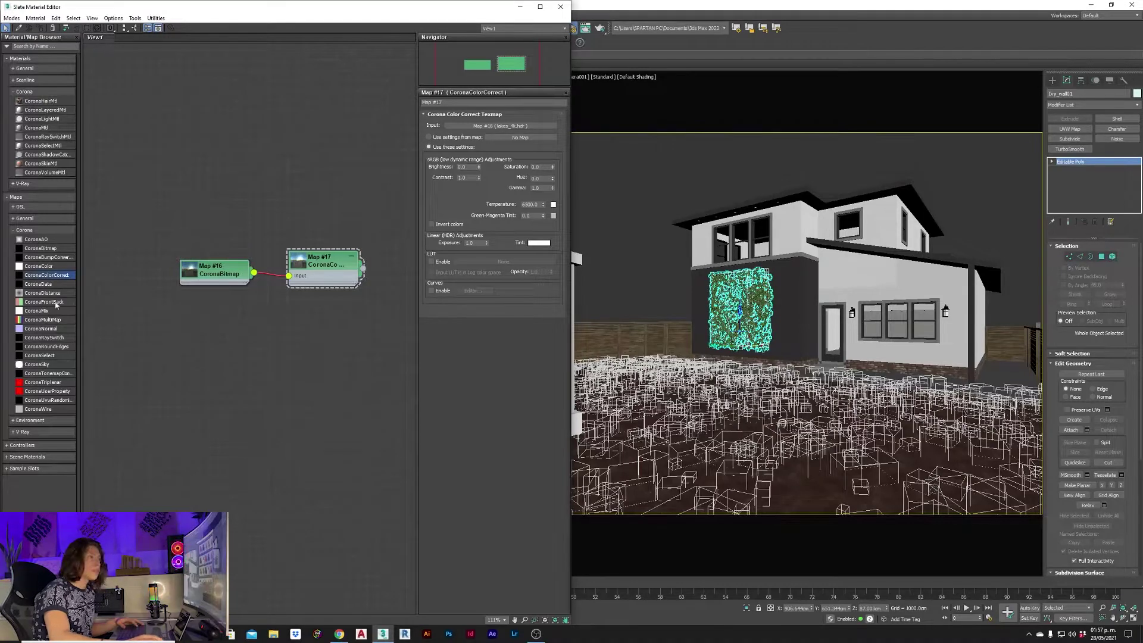
drag(43, 292, 217, 370)
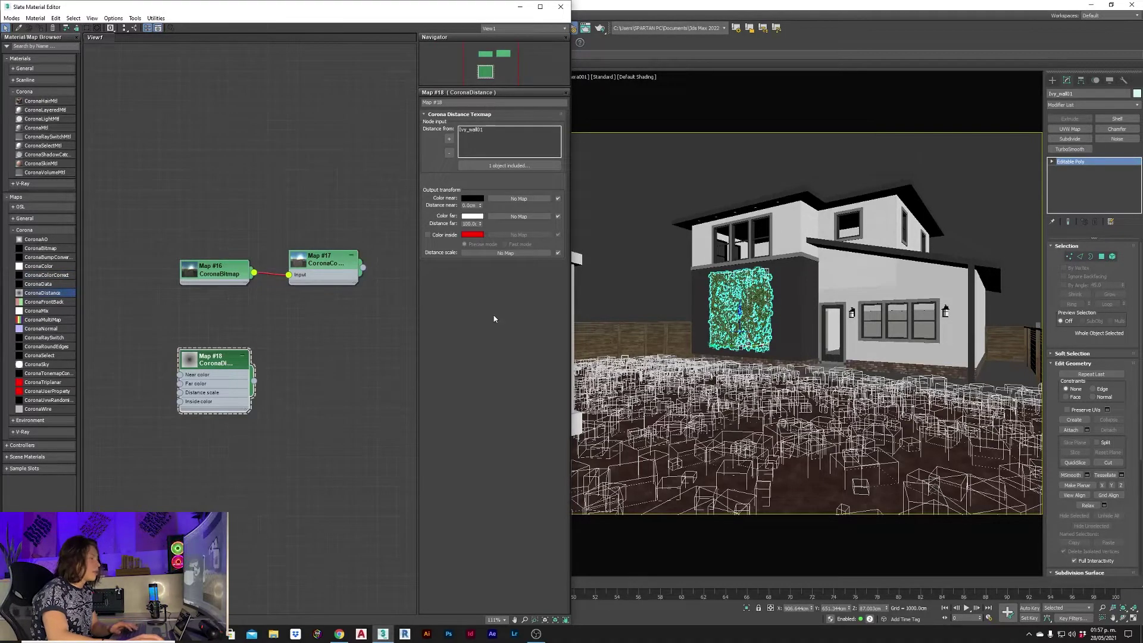
click(774, 429)
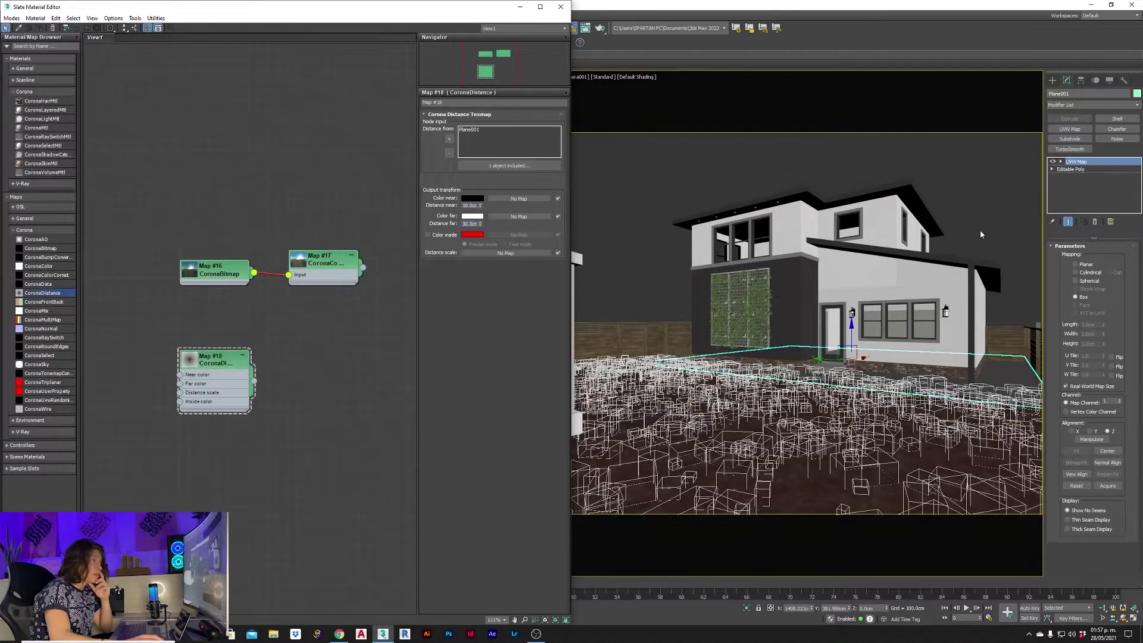
Wire Map #18 into Corona Scatter001's distribution map as an instance and start interactive rendering.
key(ctrl+z)
scroll(1138, 409, down, 5)
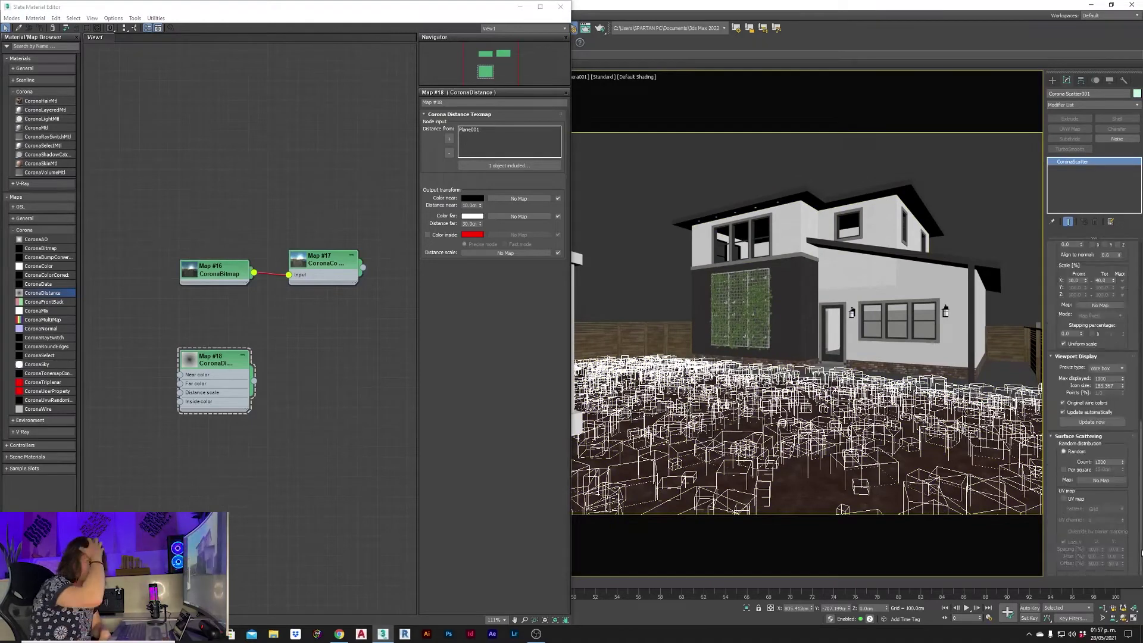
drag(253, 381, 1100, 480)
key(Return)
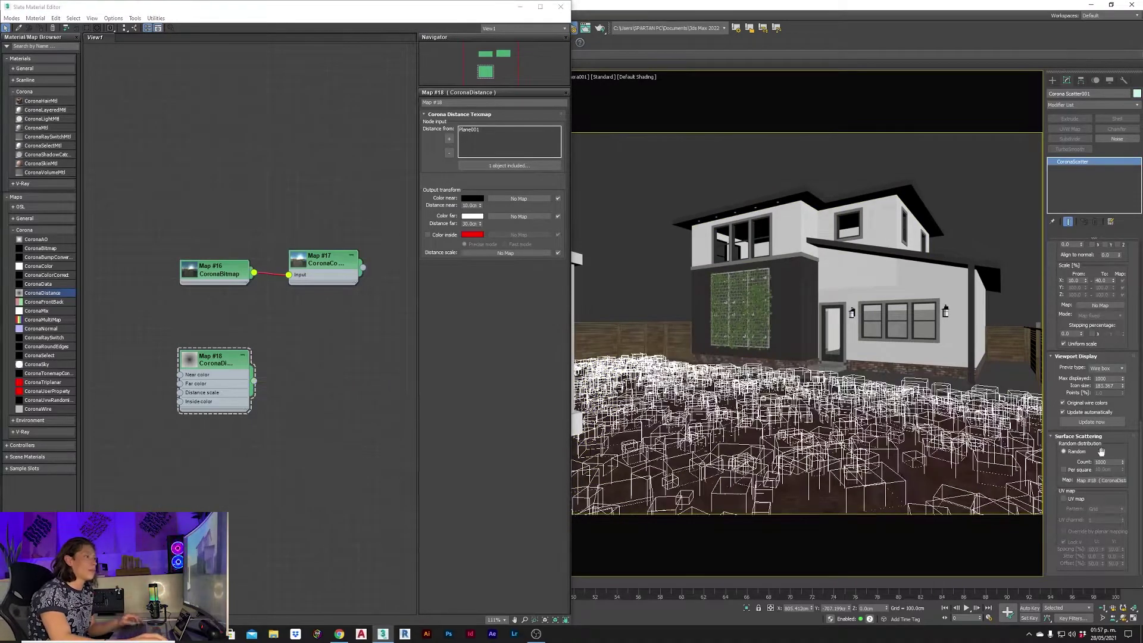
click(519, 7)
key(shift+q)
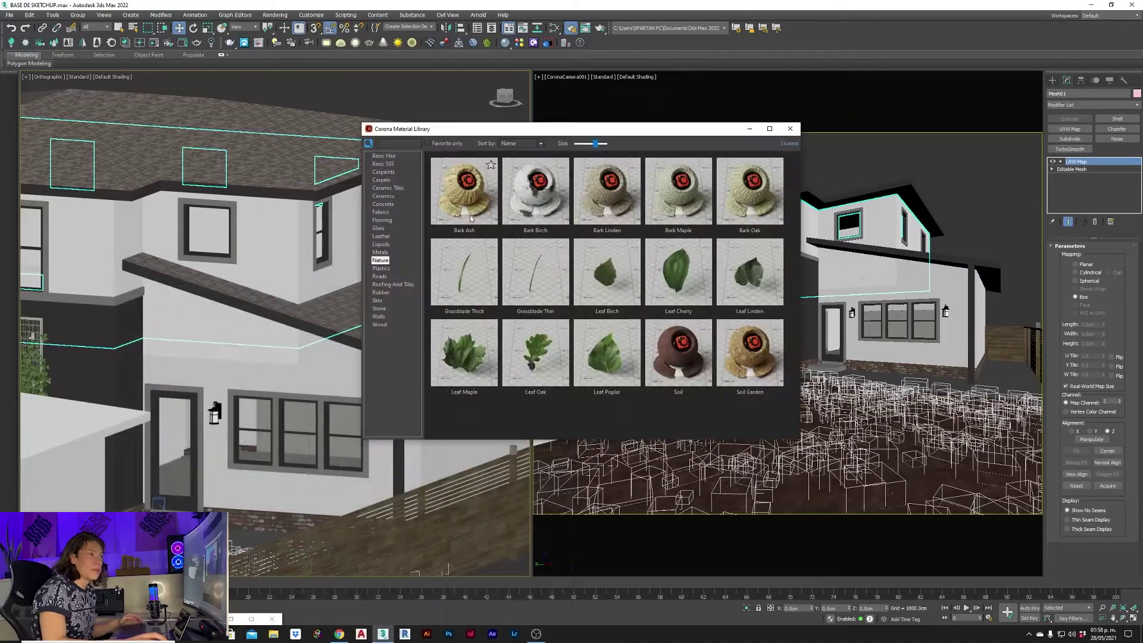
Browse the library's Walls materials, then frame and pan across the whole house.
click(380, 316)
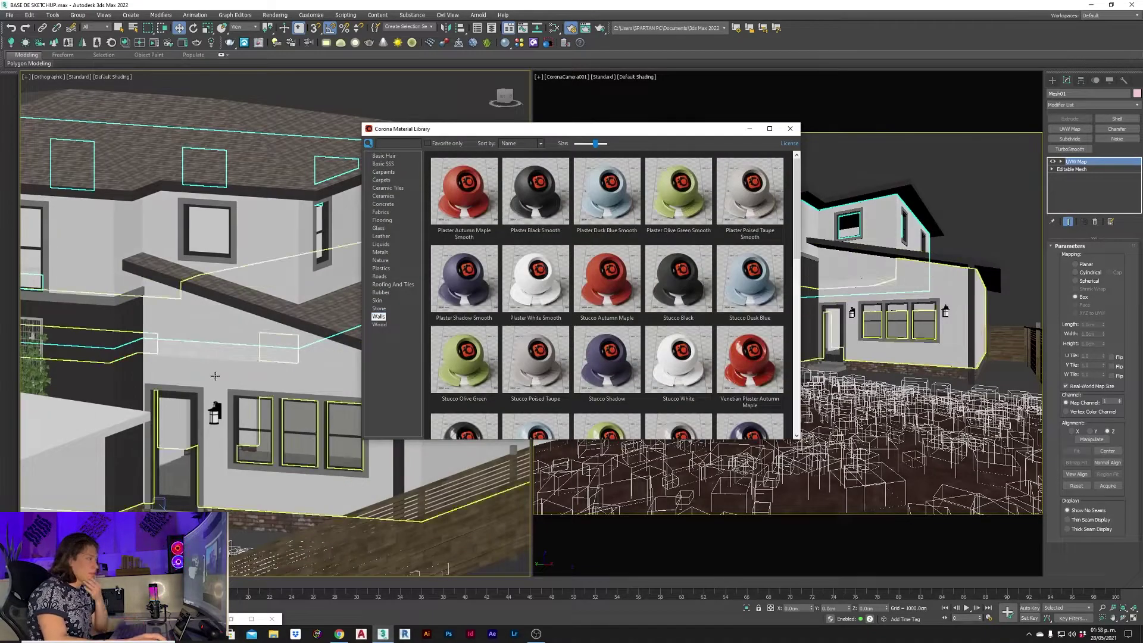
key(z)
scroll(243, 358, up, 3)
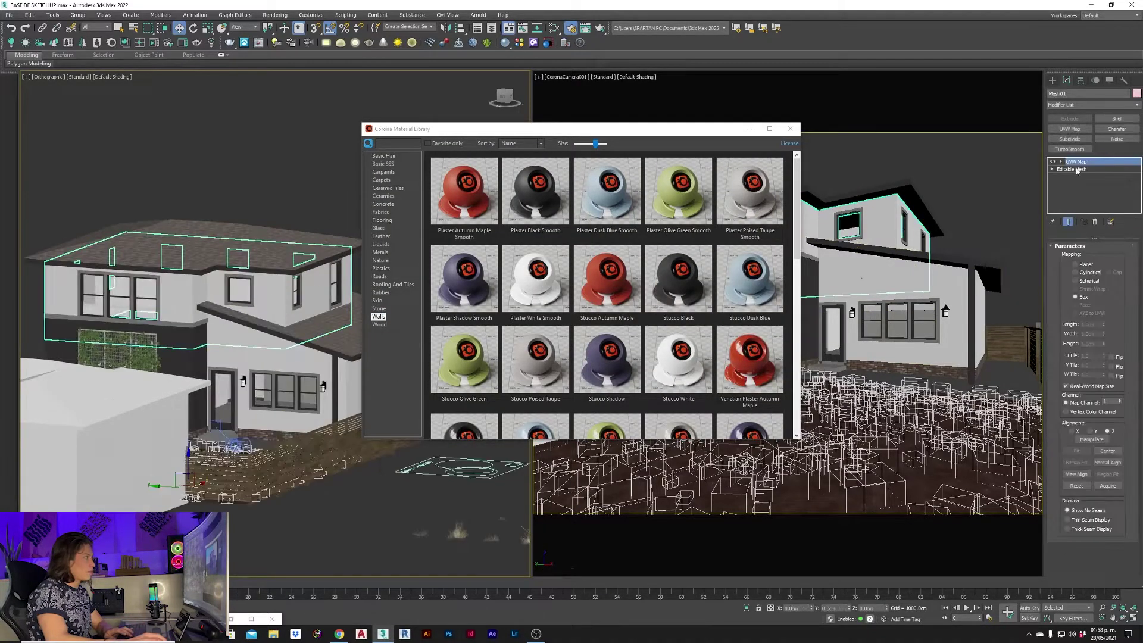
click(242, 357)
scroll(247, 369, up, 4)
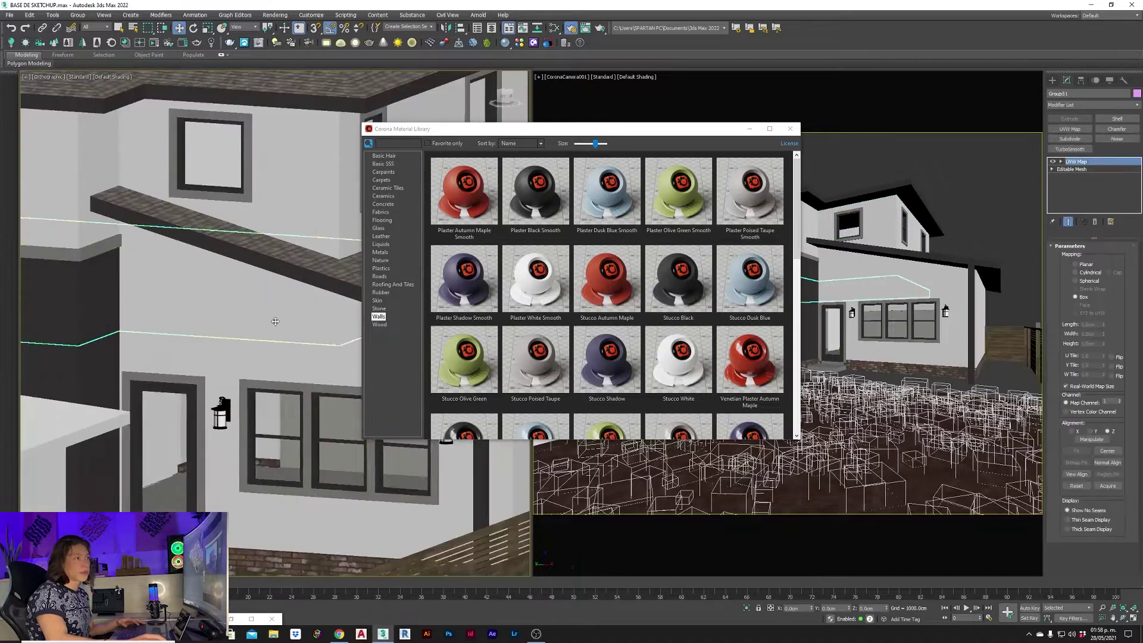
click(748, 129)
scroll(417, 274, down, 3)
click(423, 273)
scroll(422, 272, down, 3)
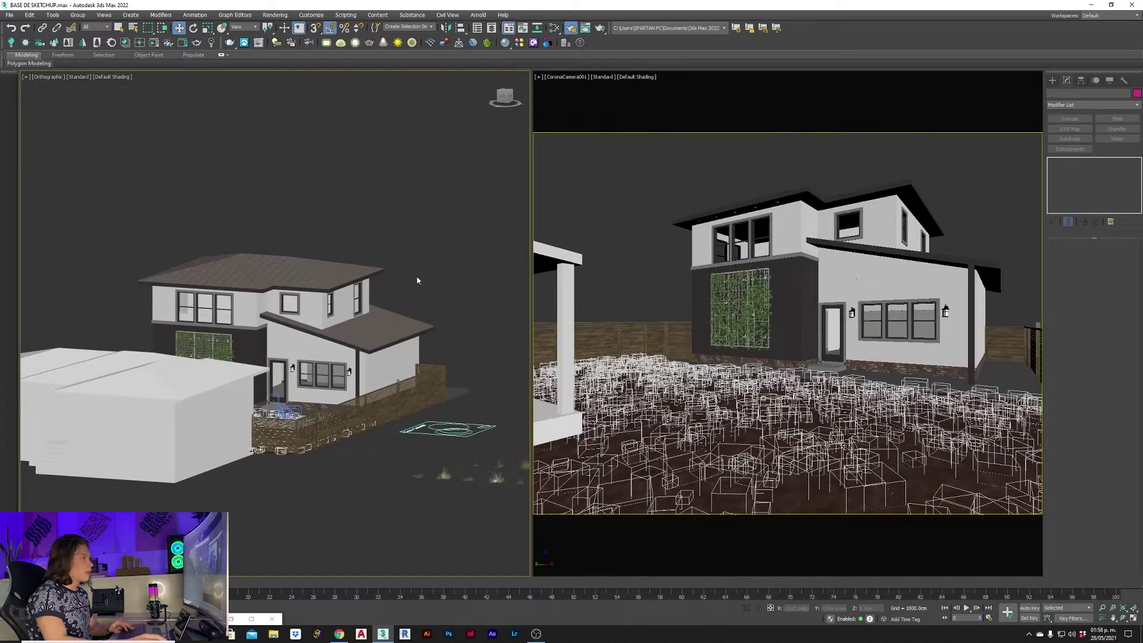
middle_drag(416, 275, 461, 279)
Set Map #17 as the environment map instance, then close both editors.
key(m)
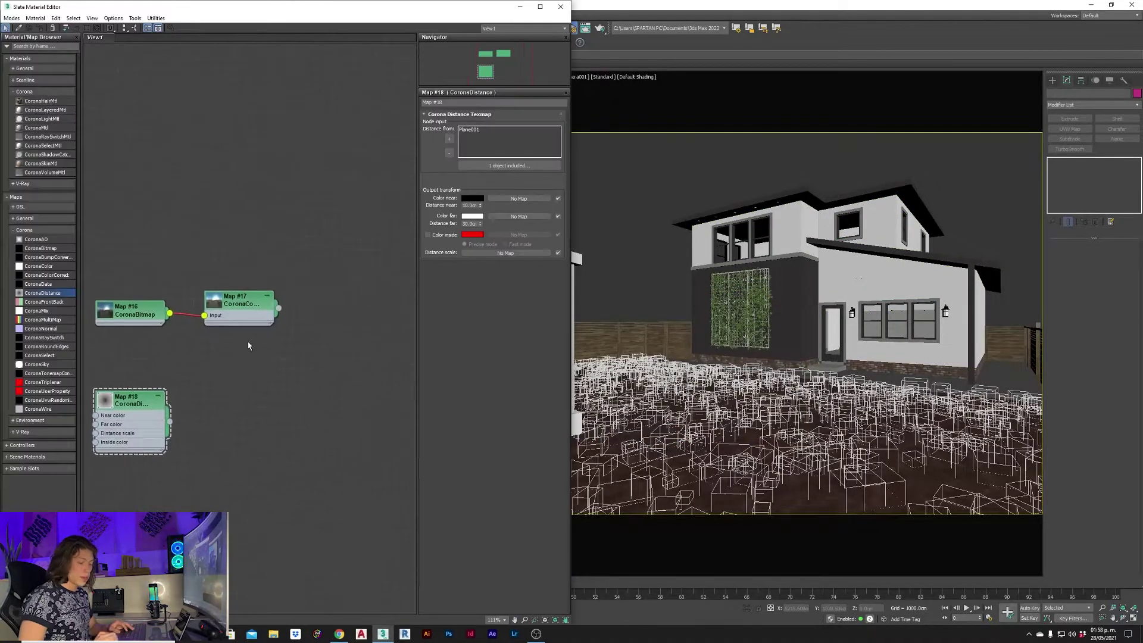
drag(238, 7, 486, 148)
key(8)
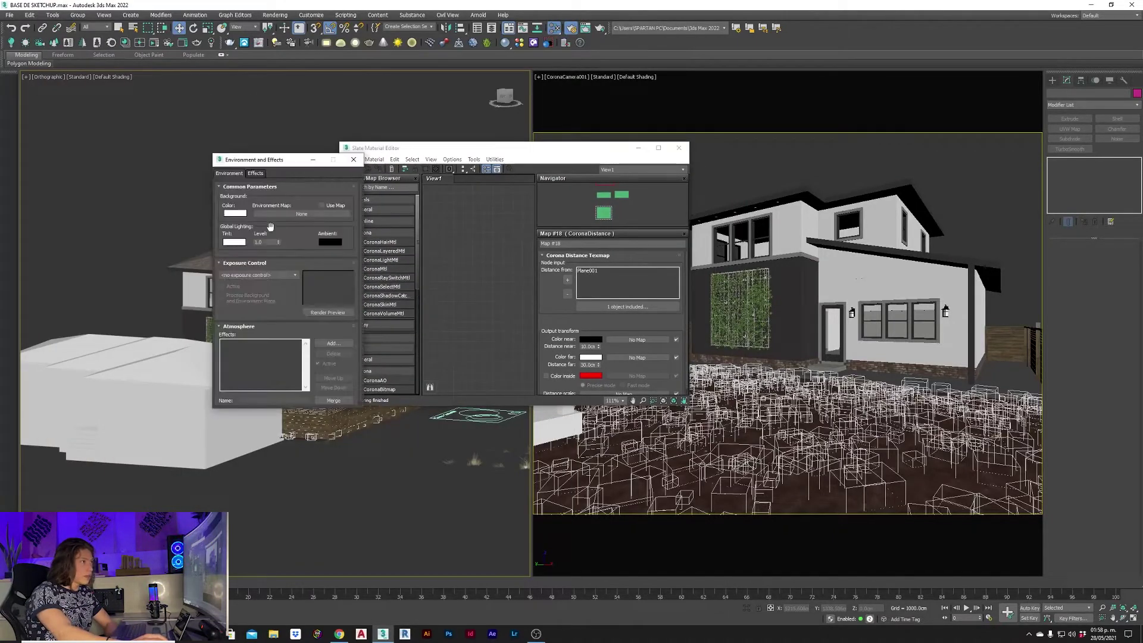
middle_drag(494, 300, 445, 193)
drag(501, 262, 301, 214)
click(280, 315)
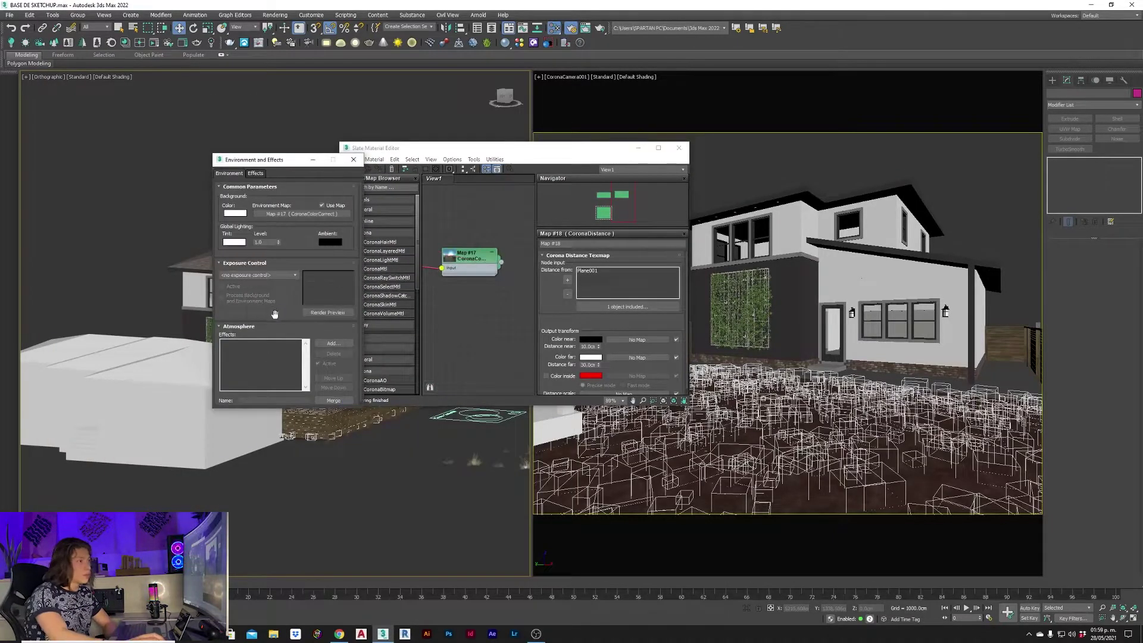
click(678, 147)
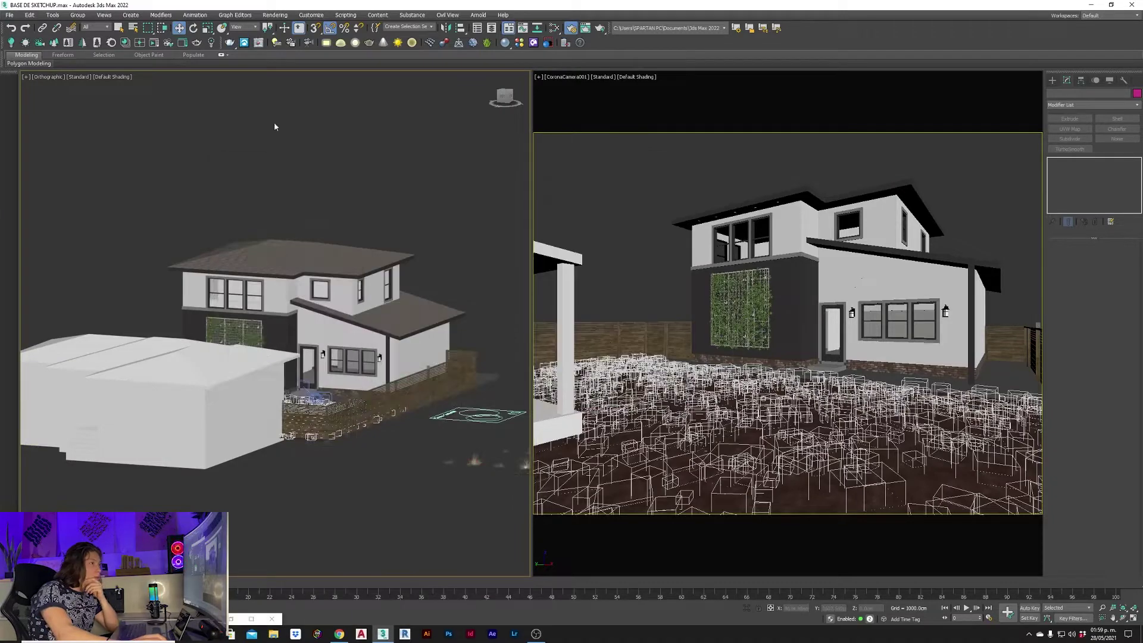
click(353, 159)
Render interactively and compare the new render against the stored one as A/B.
click(154, 44)
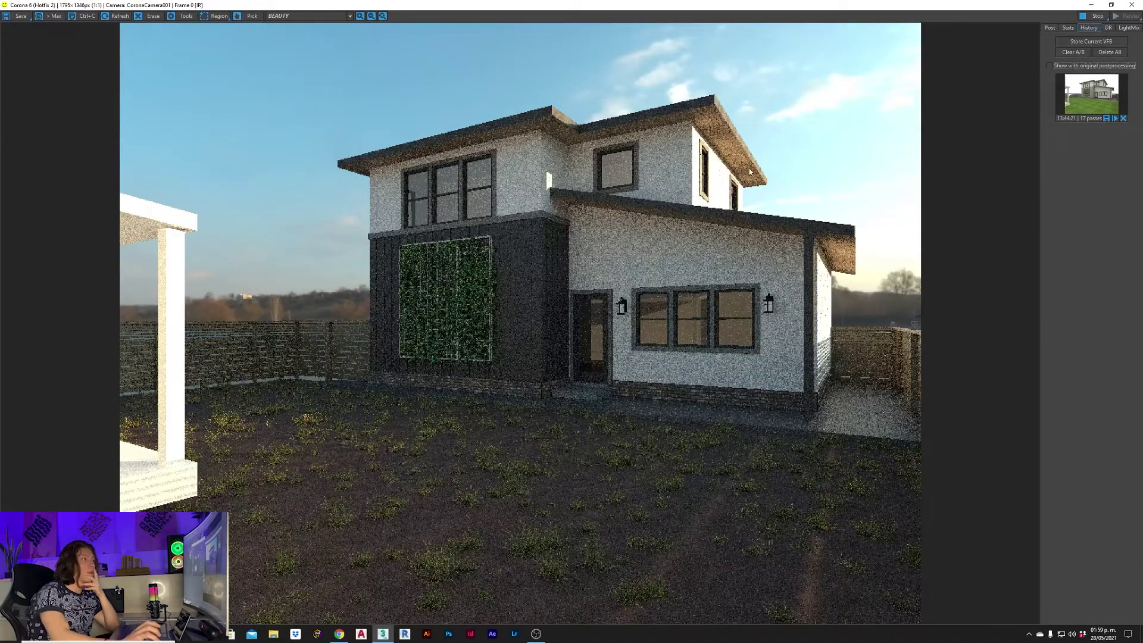
click(1090, 94)
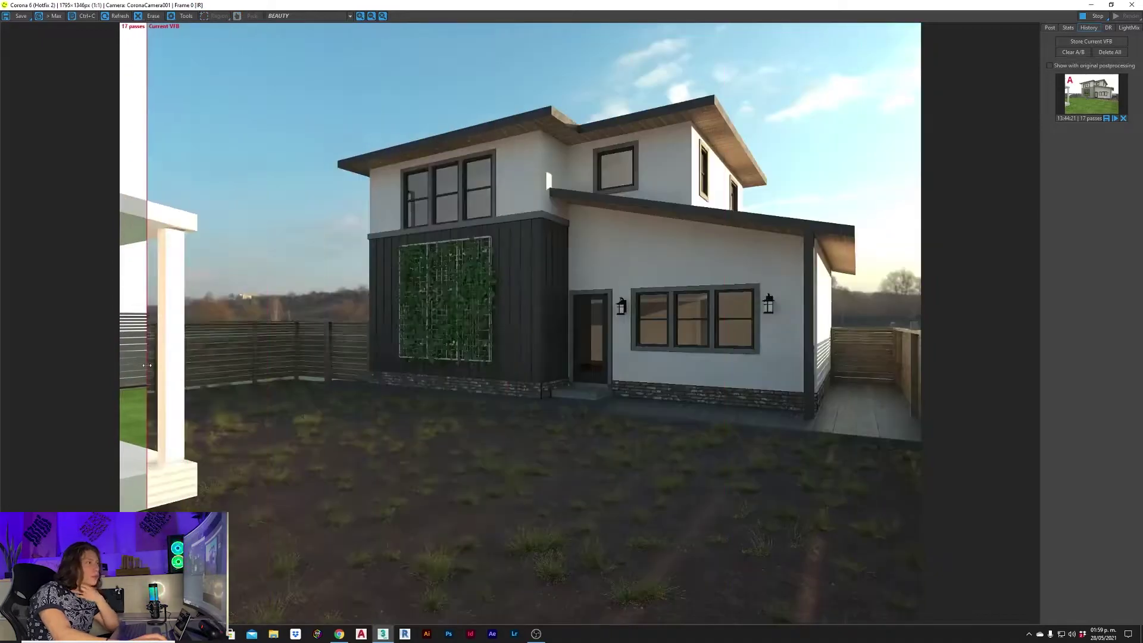
drag(147, 365, 1082, 27)
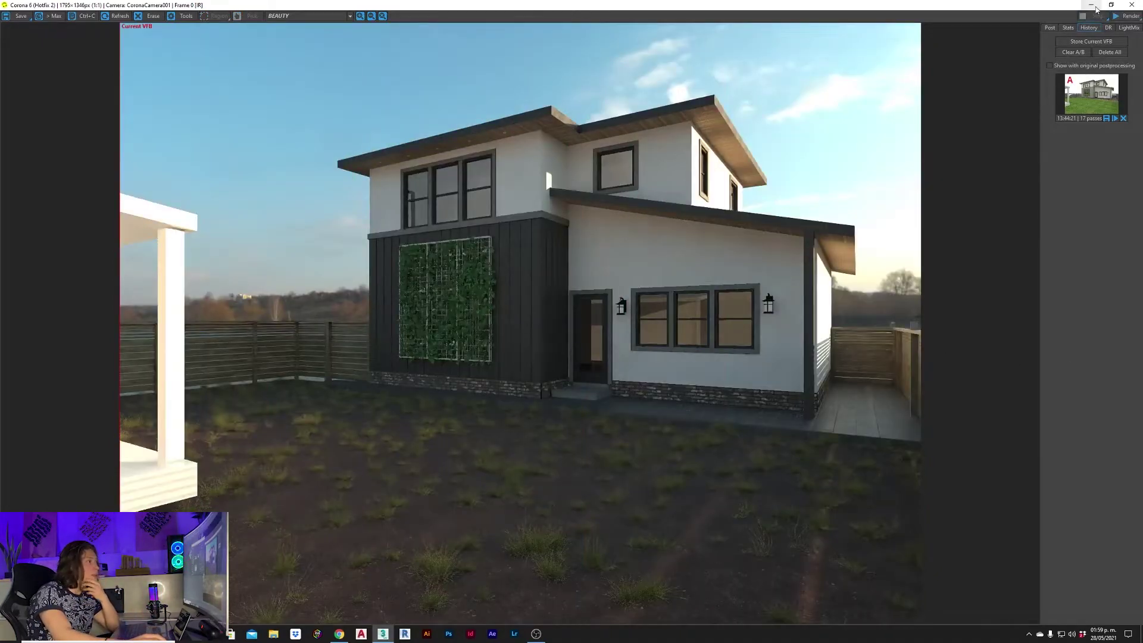
click(1095, 7)
Turn the viewport into a Corona interactive render and set the grass scatter count to 100000.
click(146, 43)
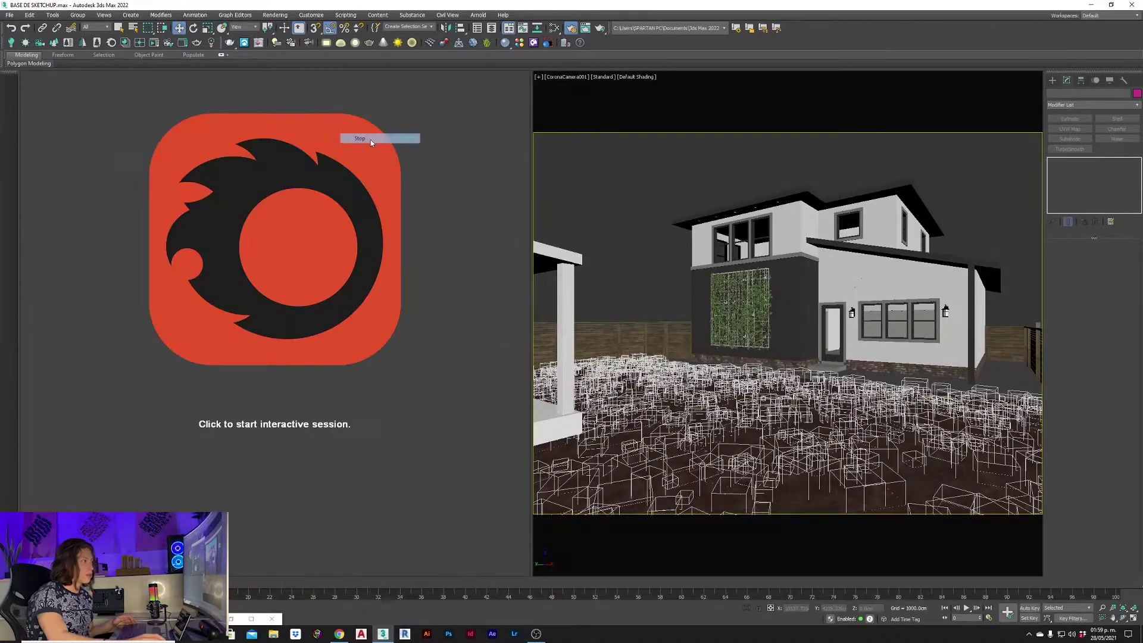
click(372, 132)
alt+middle_drag(316, 230, 333, 238)
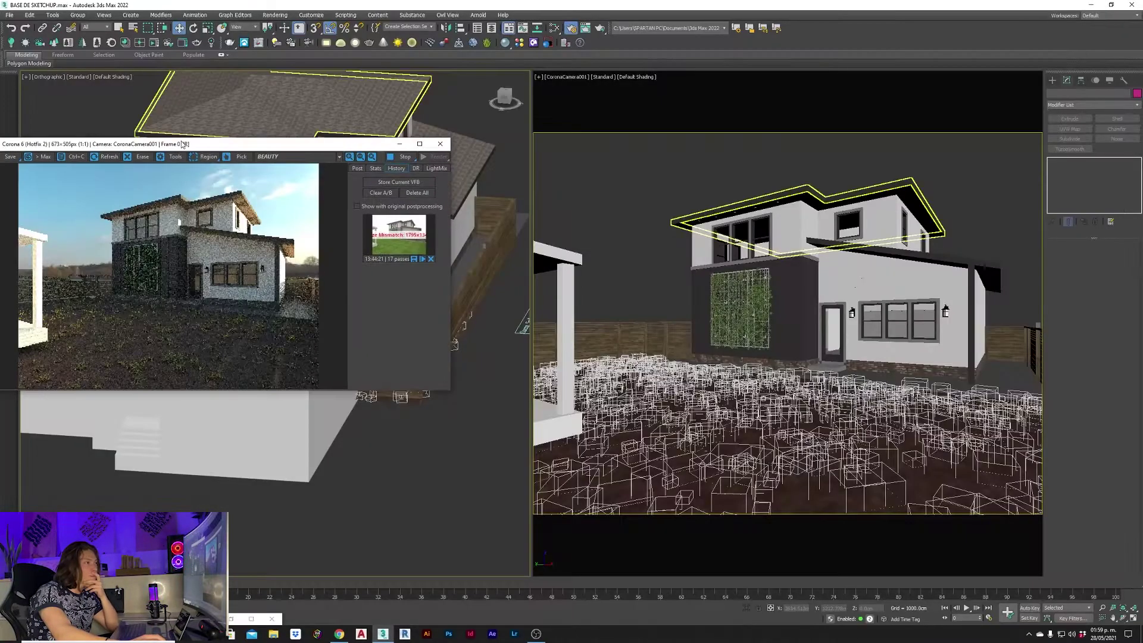
scroll(1112, 466, down, 5)
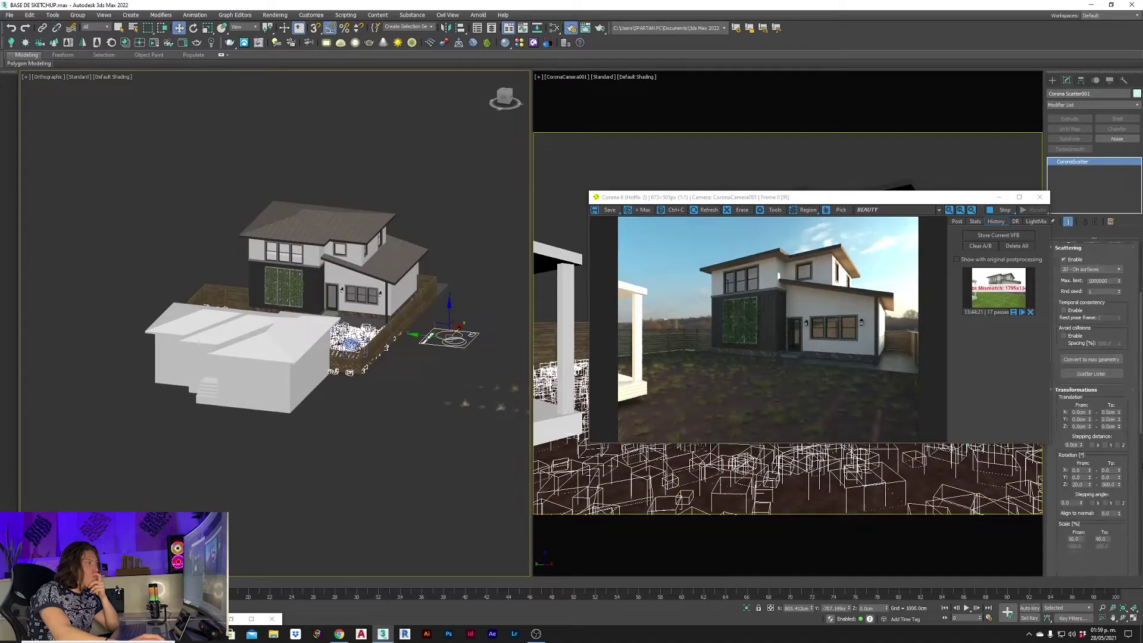
scroll(1112, 467, down, 3)
key(Return)
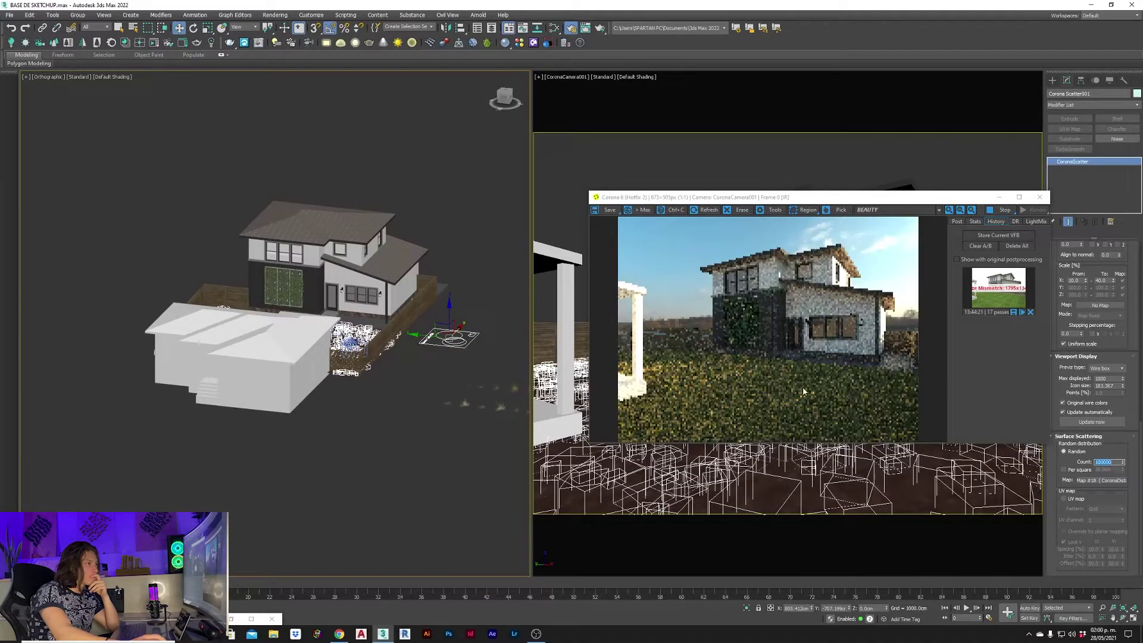
scroll(300, 342, up, 10)
click(299, 341)
scroll(299, 341, down, 5)
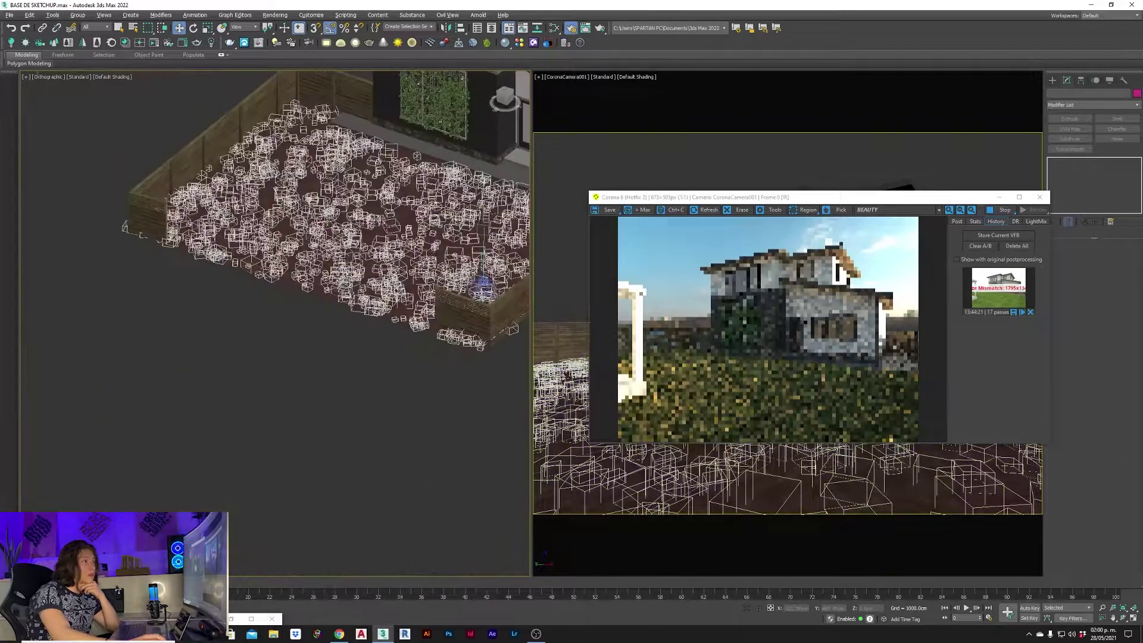
scroll(300, 342, down, 3)
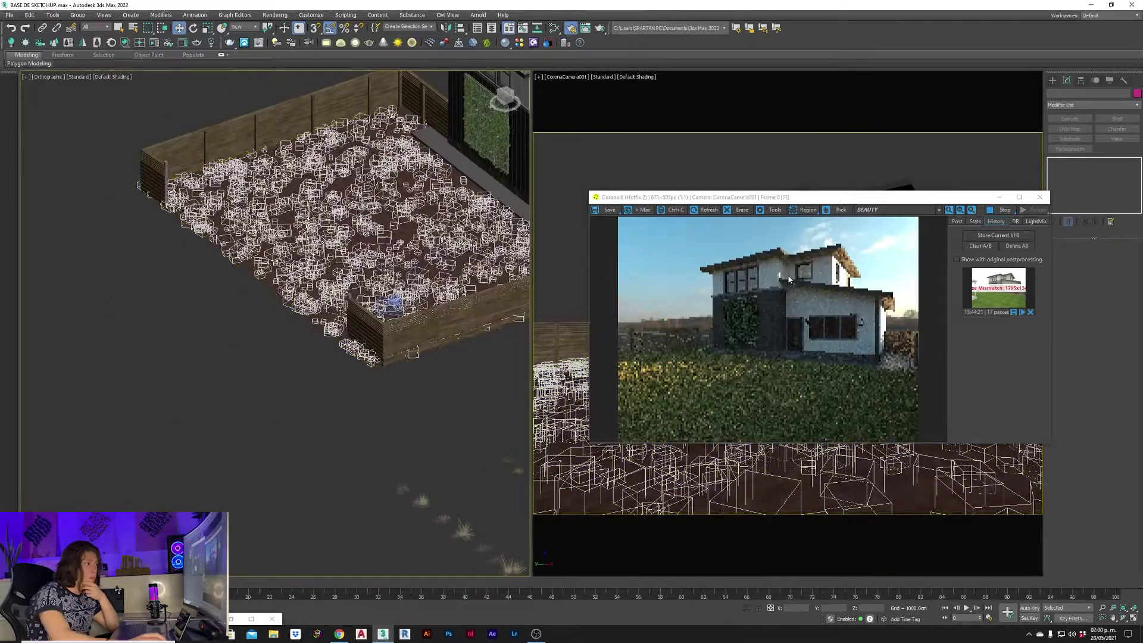
Open the environment CoronaBitmap and try sky rotations of 120, 150 and 180 degrees.
key(m)
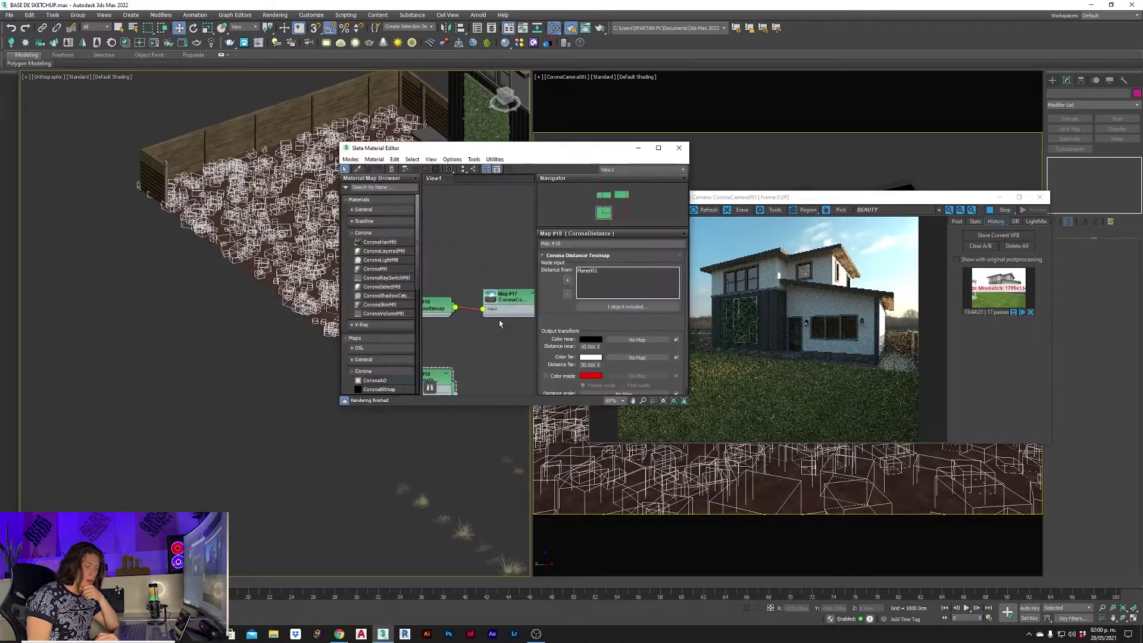
double_click(451, 264)
click(607, 331)
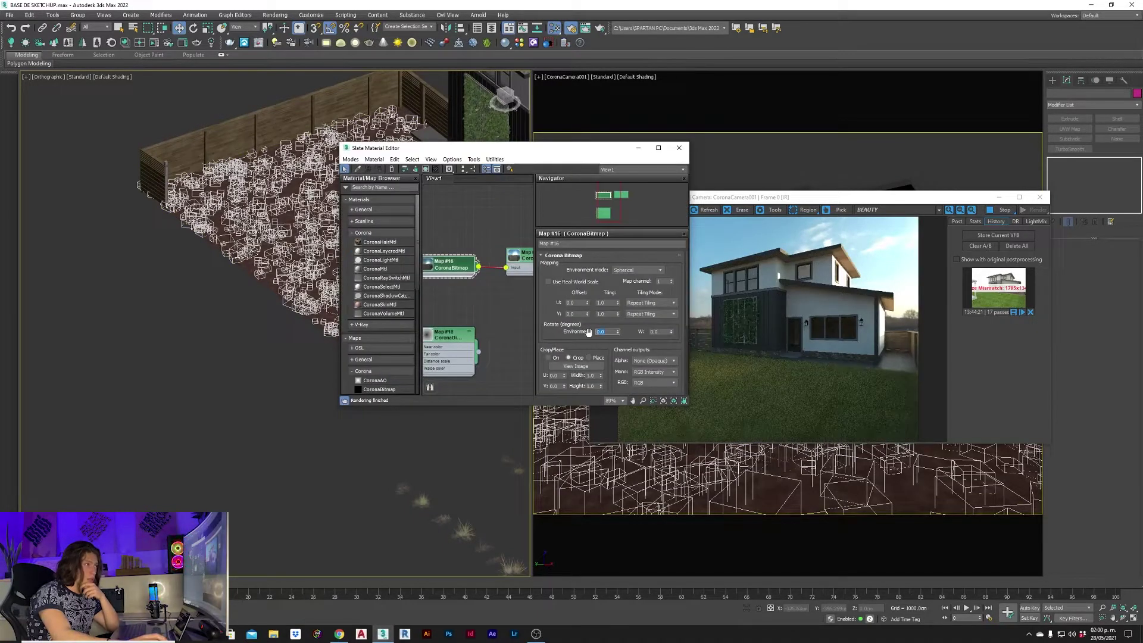
text(120)
key(Return)
drag(518, 148, 404, 121)
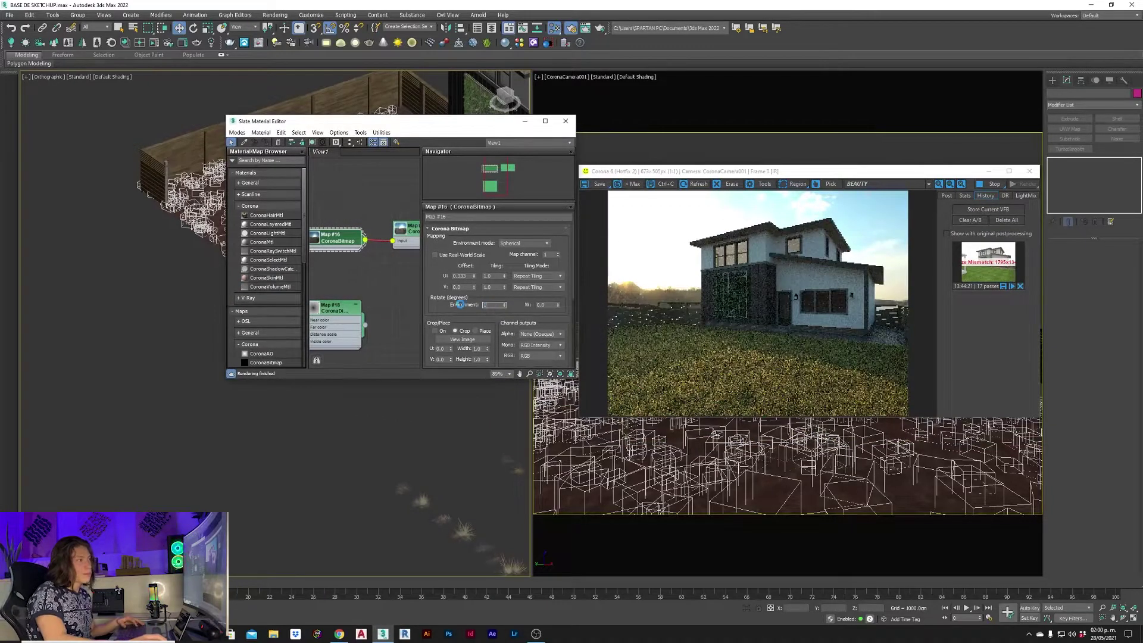
text(50)
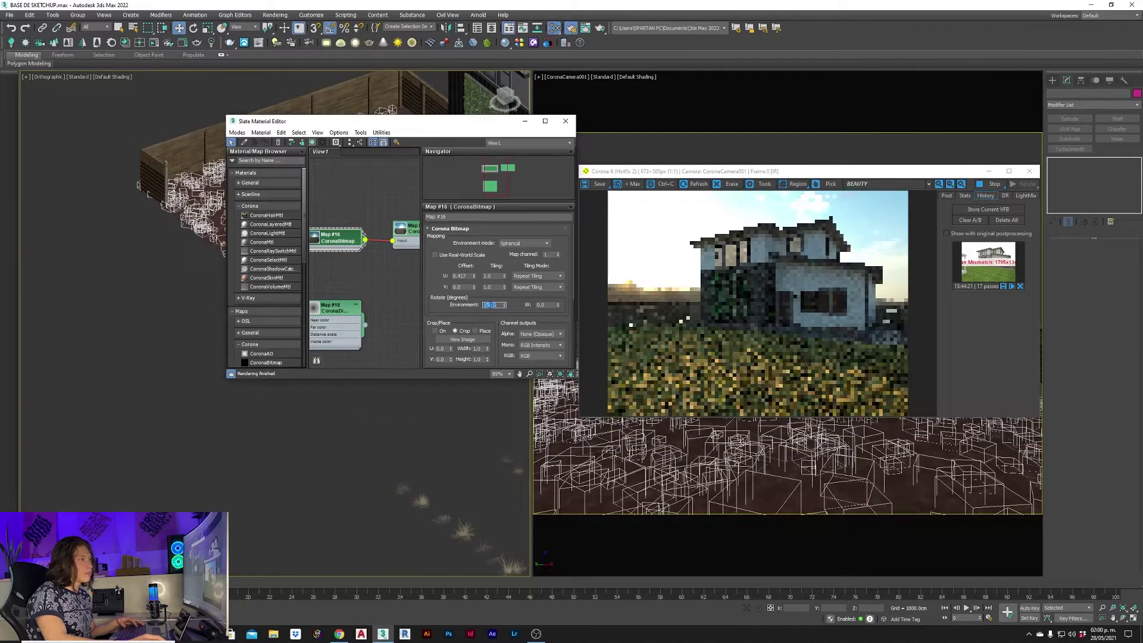
key(Return)
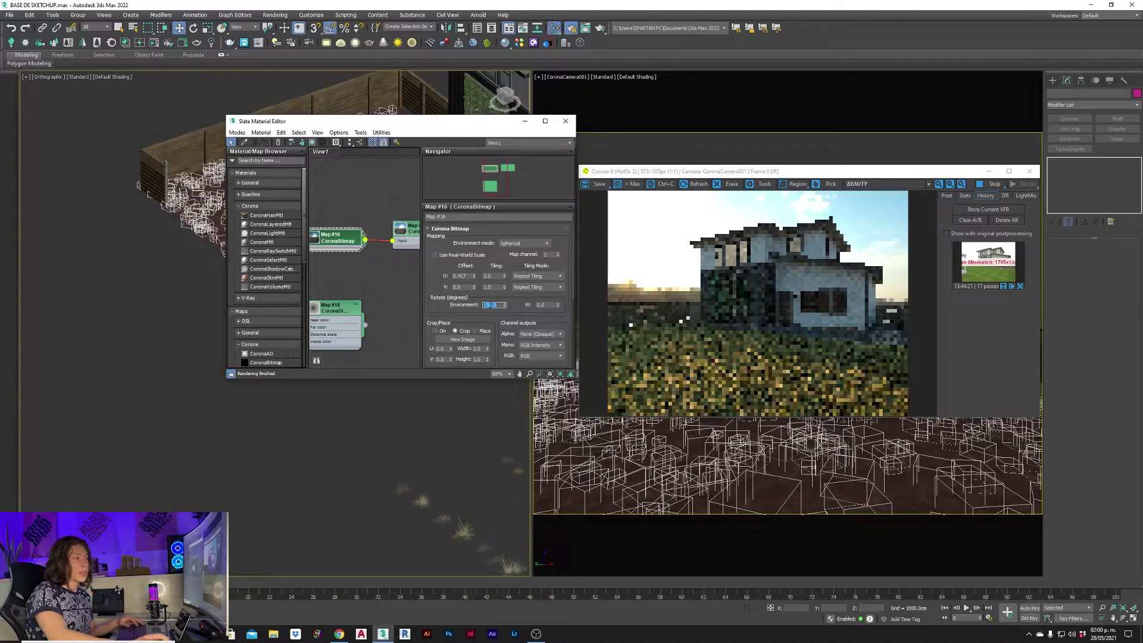
text(180)
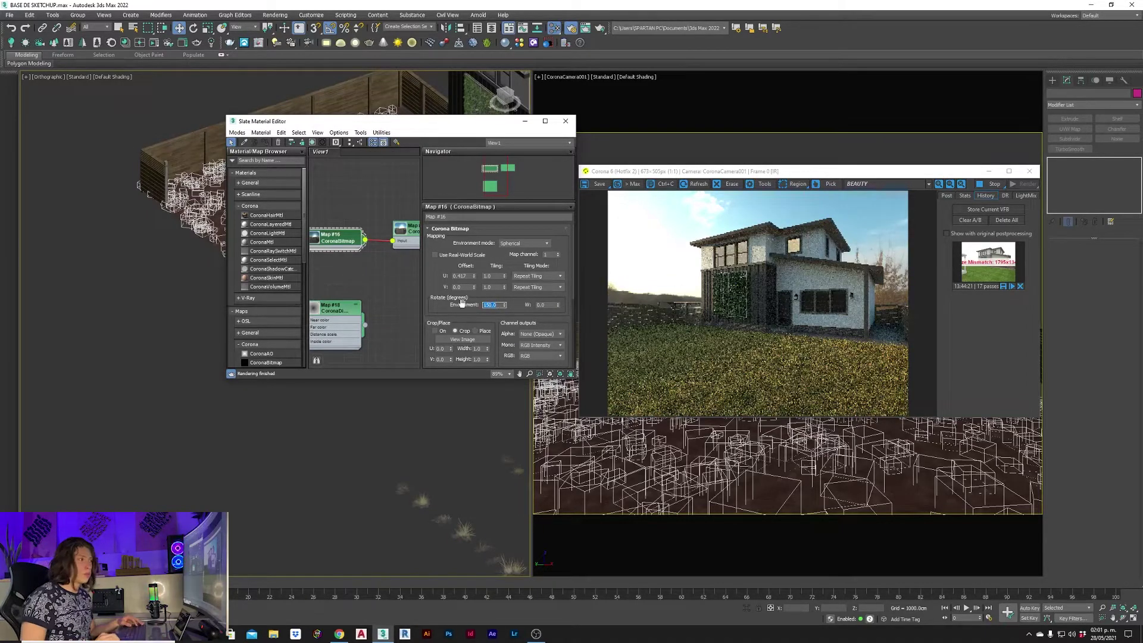
key(Return)
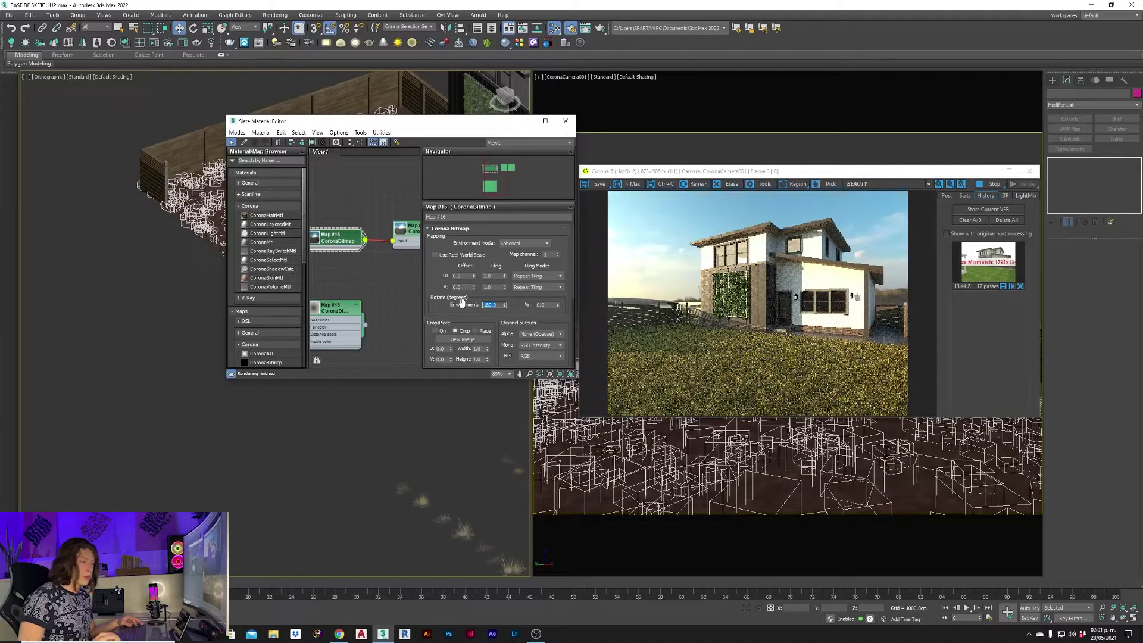
Set the sky map's U and V tiling to 1.5 and fine-tune its V offset.
double_click(489, 275)
text(15.5)
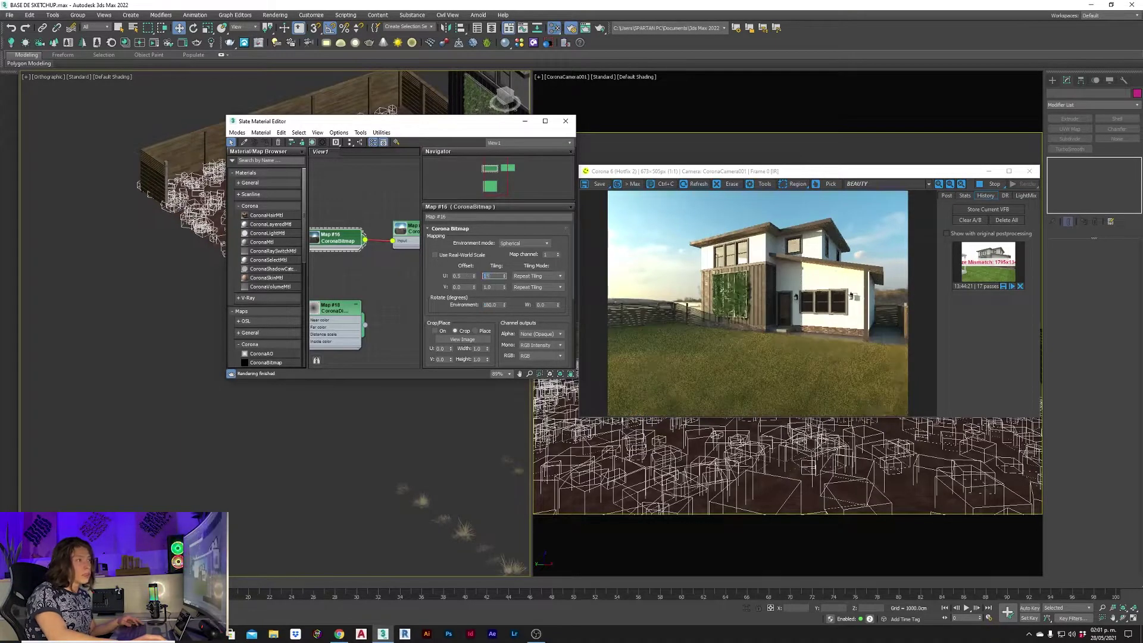
key(Tab)
text(1.5)
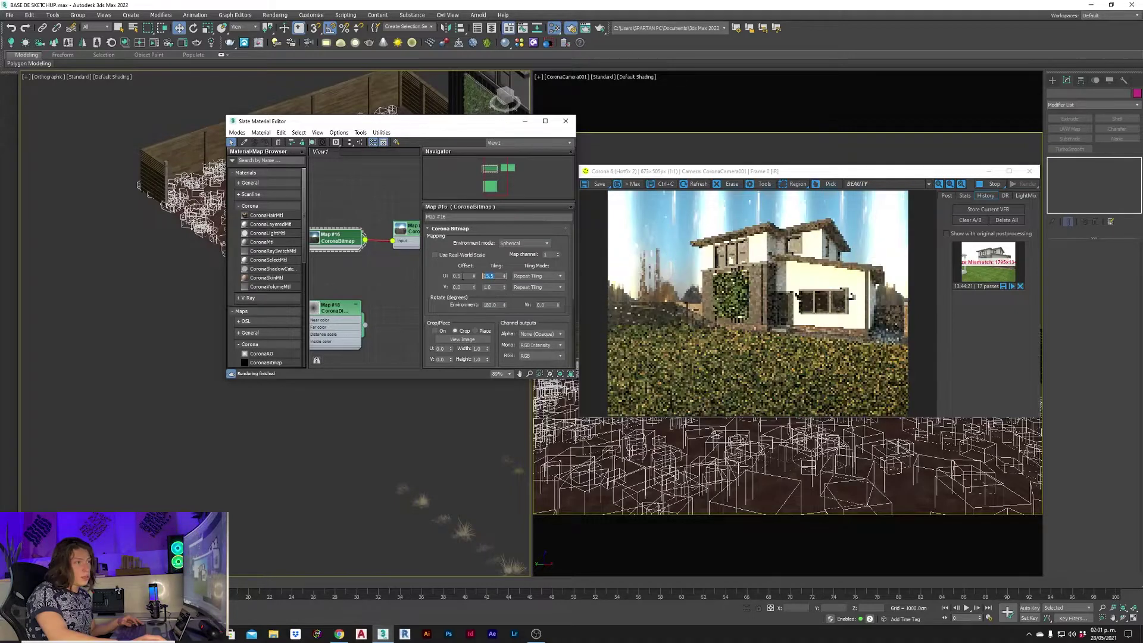
double_click(489, 275)
text(1.5)
key(Tab)
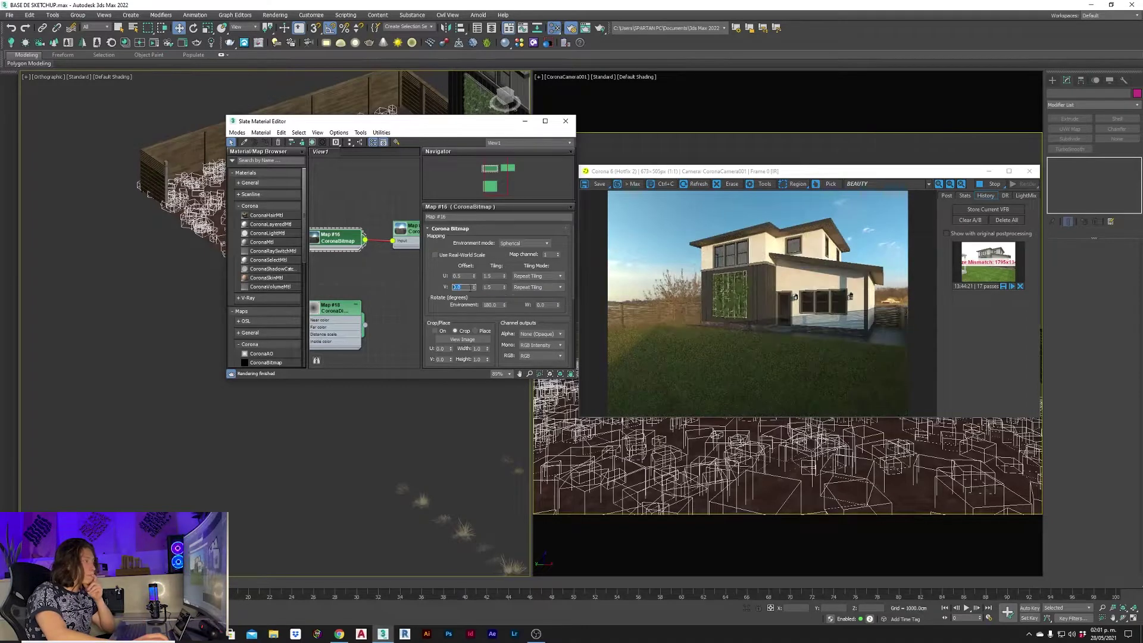
click(474, 286)
click(473, 288)
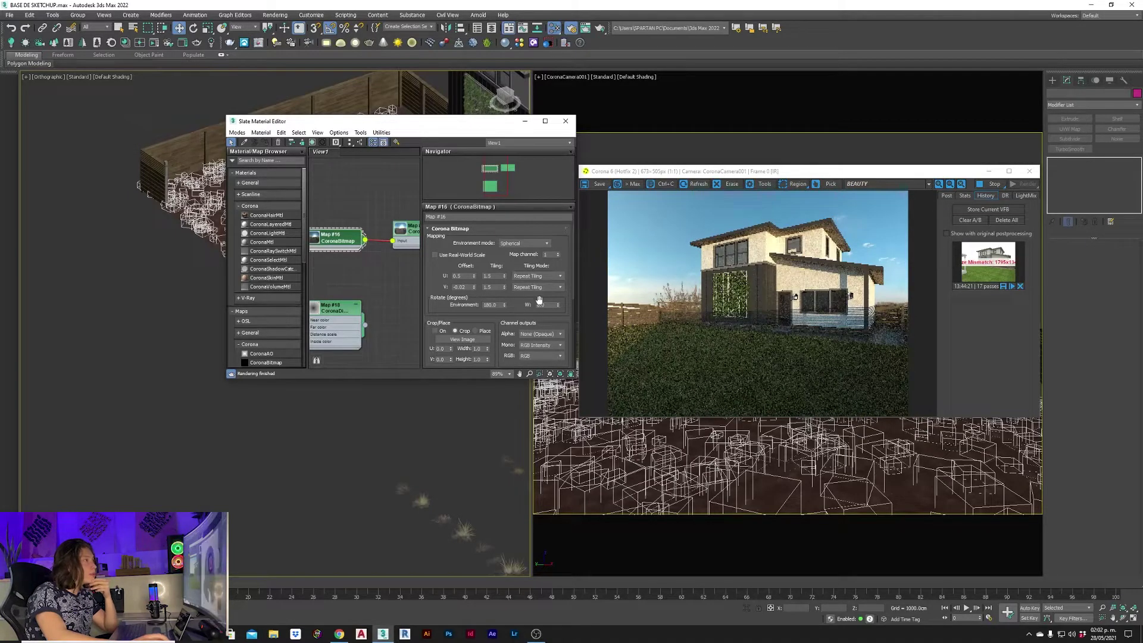
Try sky rotations of 200 and 230 degrees before settling back on 120.
click(486, 304)
text(200)
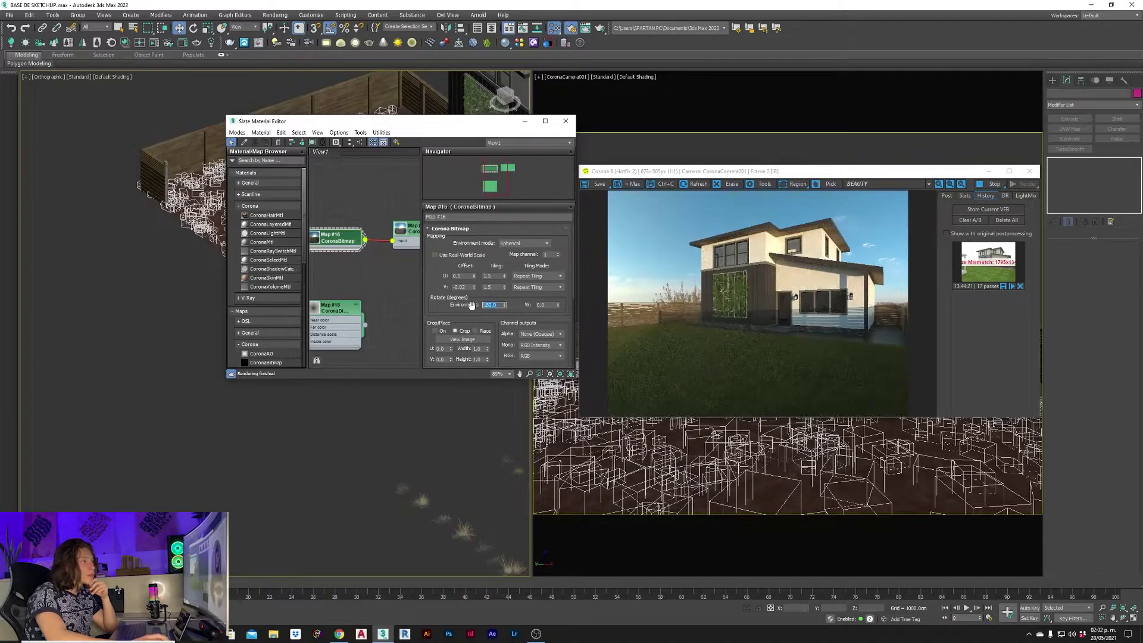
key(Return)
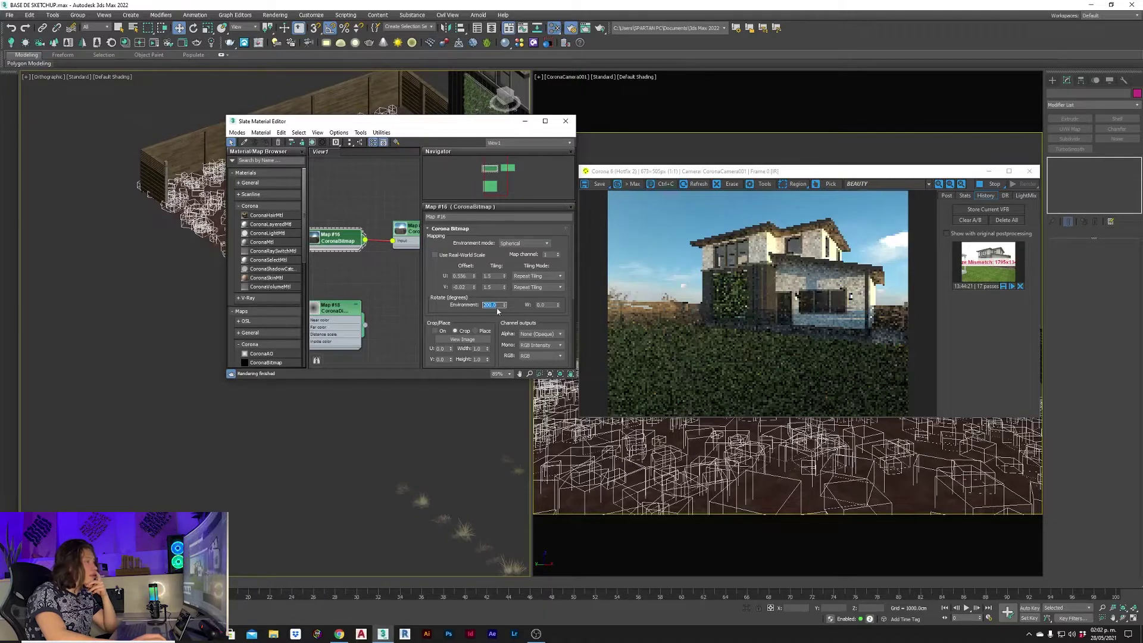
text(230)
key(Return)
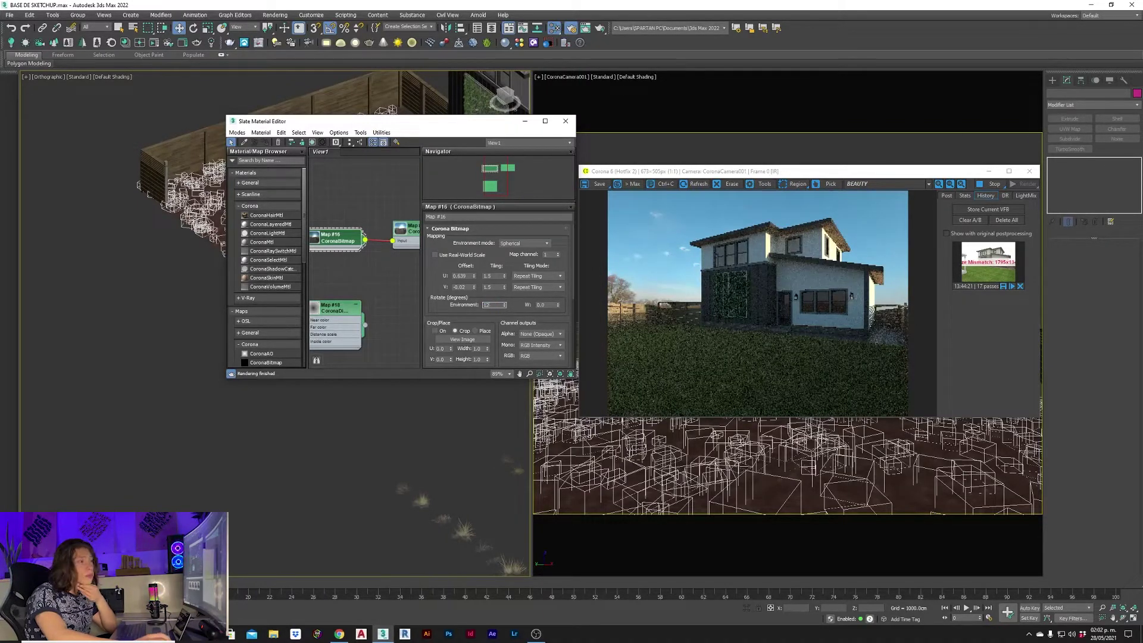
text(0.0)
key(Return)
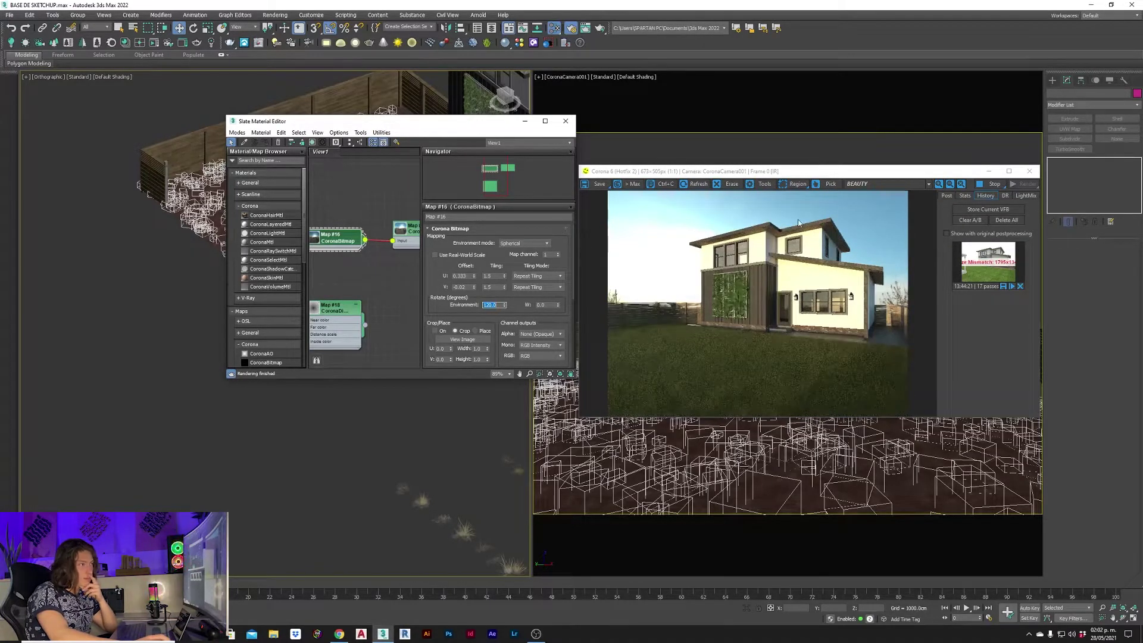
mouse_move(861, 179)
mouse_down()
mouse_move(712, 218)
mouse_move(885, 191)
mouse_move(847, 174)
mouse_up()
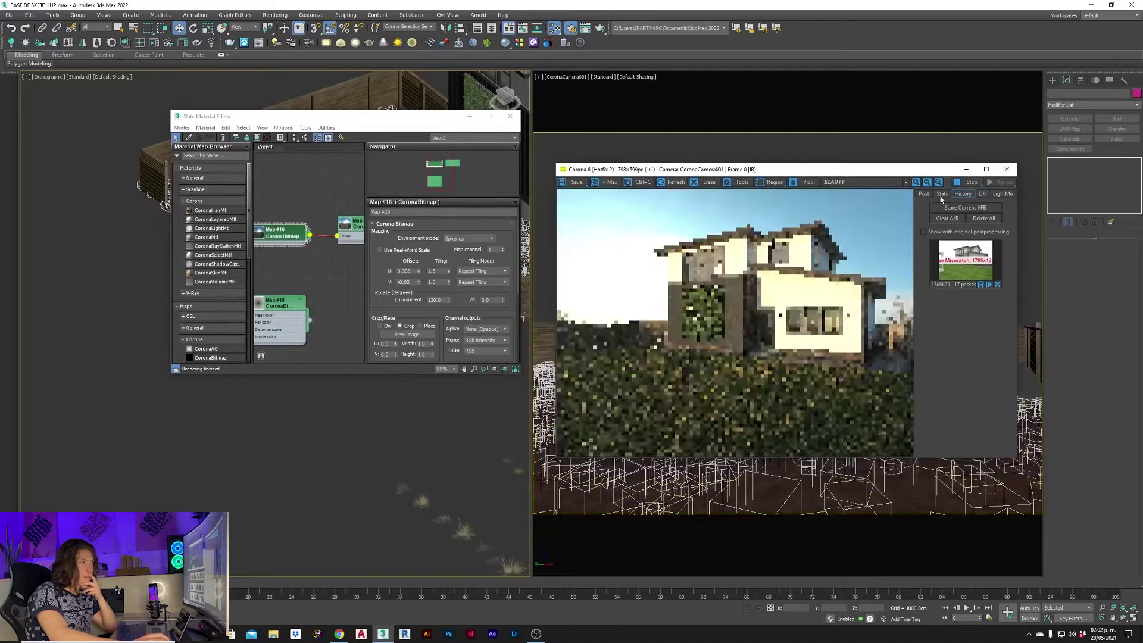
Set VFB tone mapping to highlight compression 3.0 and filmic shadows 0.50.
click(924, 193)
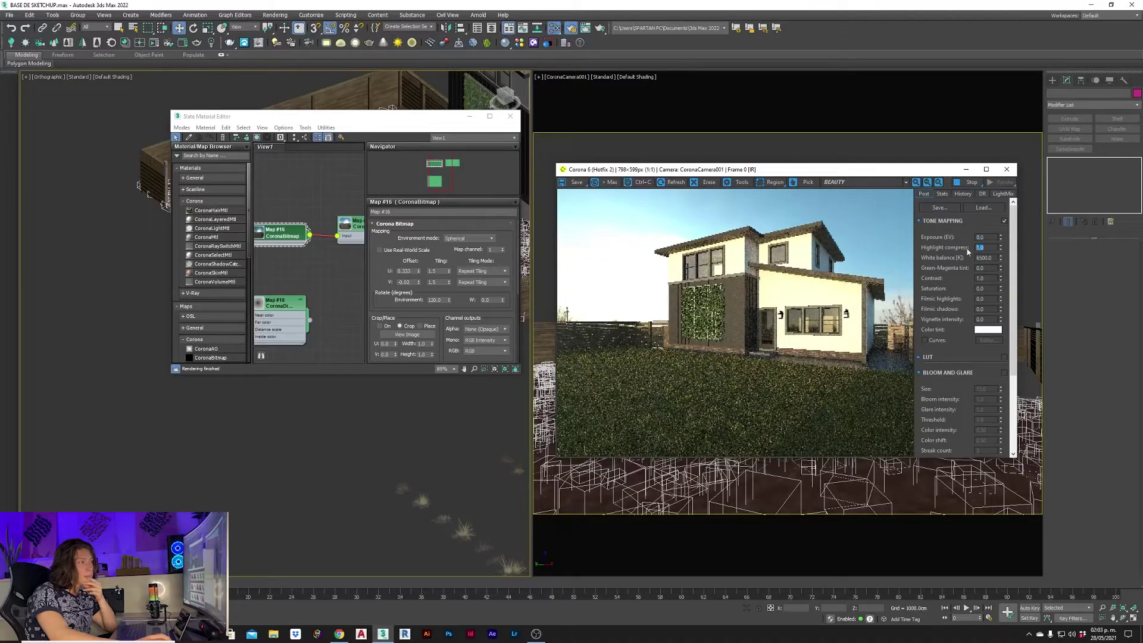
text(3)
key(Return)
drag(774, 169, 776, 131)
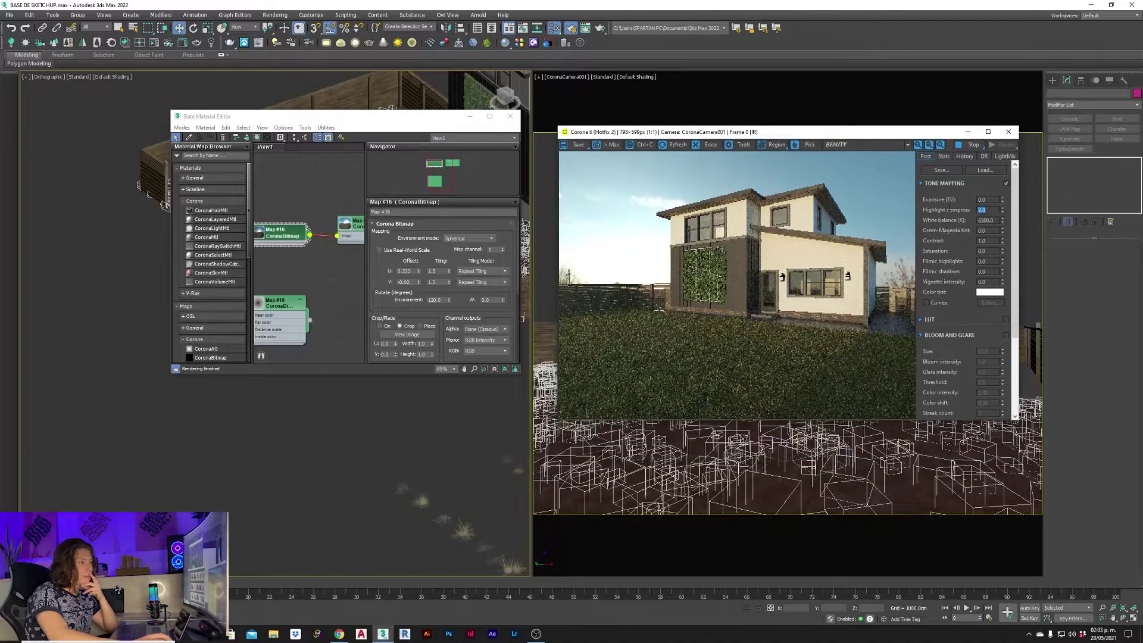
drag(854, 136, 848, 118)
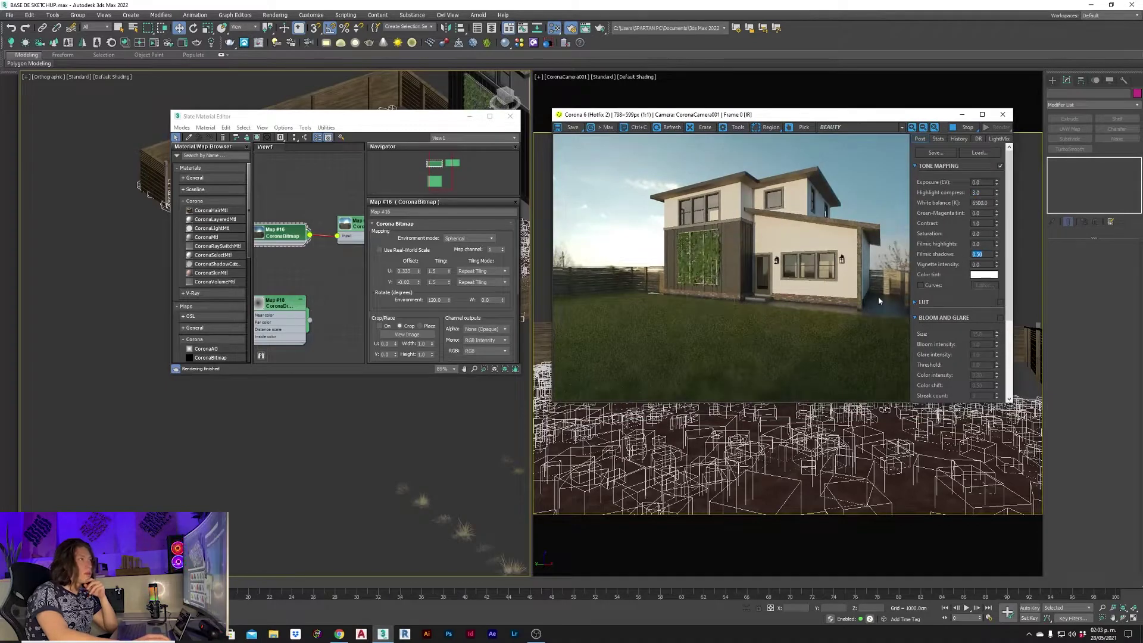
drag(681, 115, 427, 249)
click(905, 265)
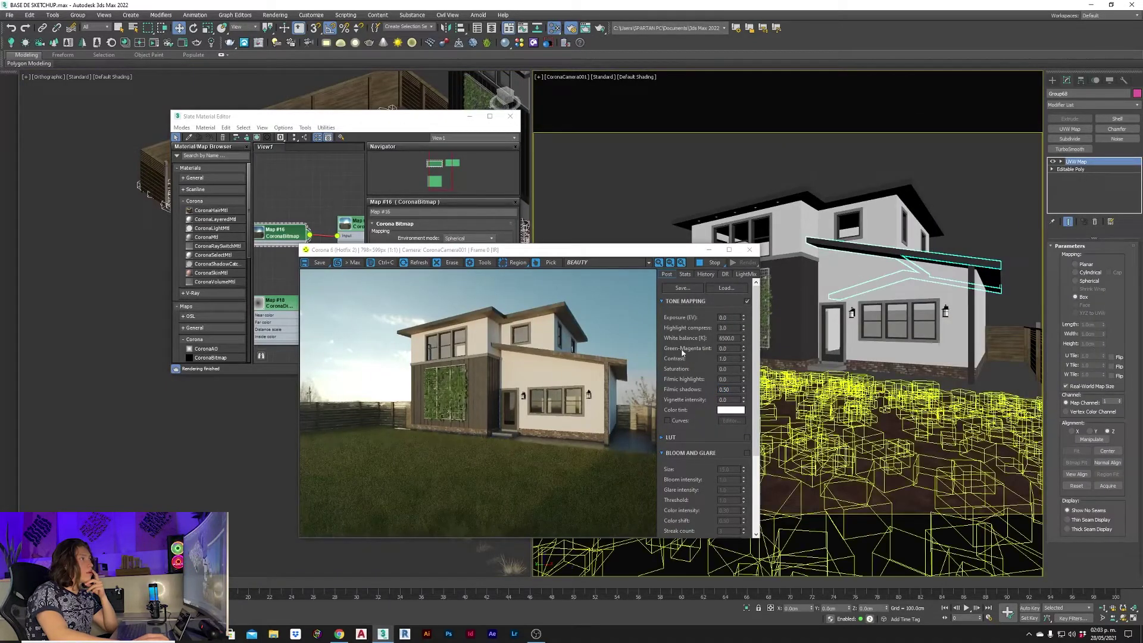
Select the corner post and give its mapping a 100 cm height.
click(971, 327)
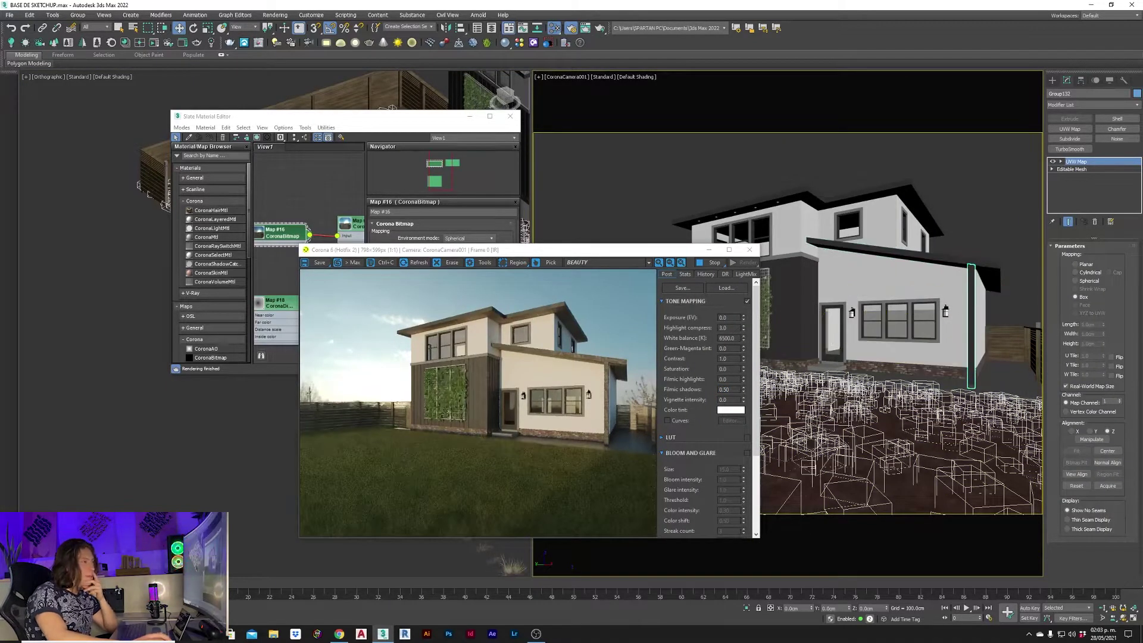
click(125, 42)
mouse_move(674, 197)
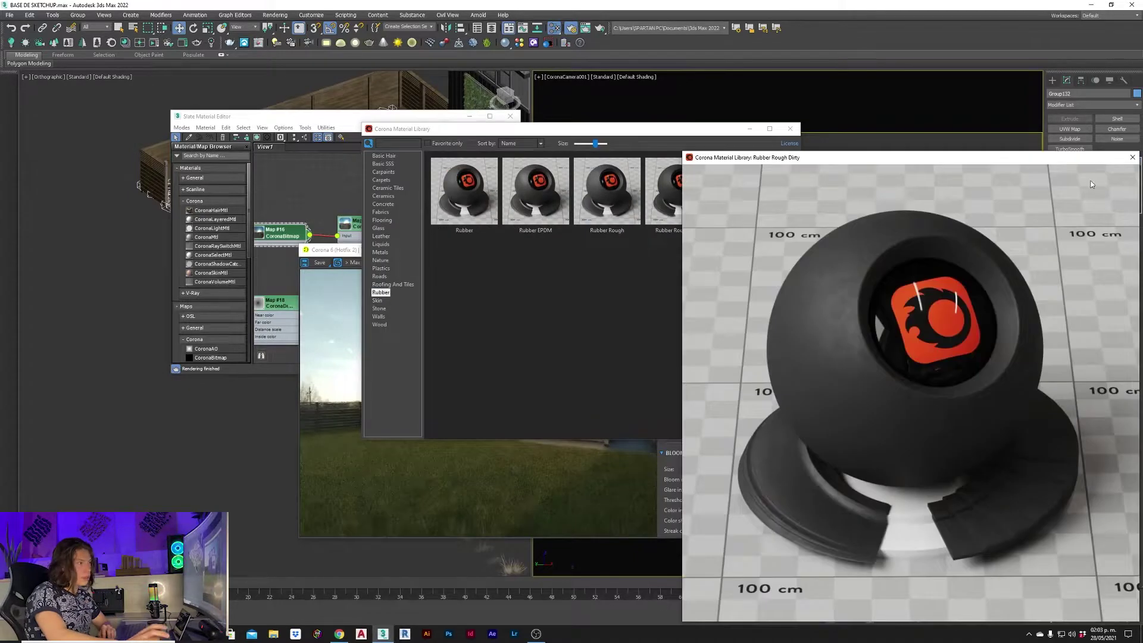
double_click(1091, 185)
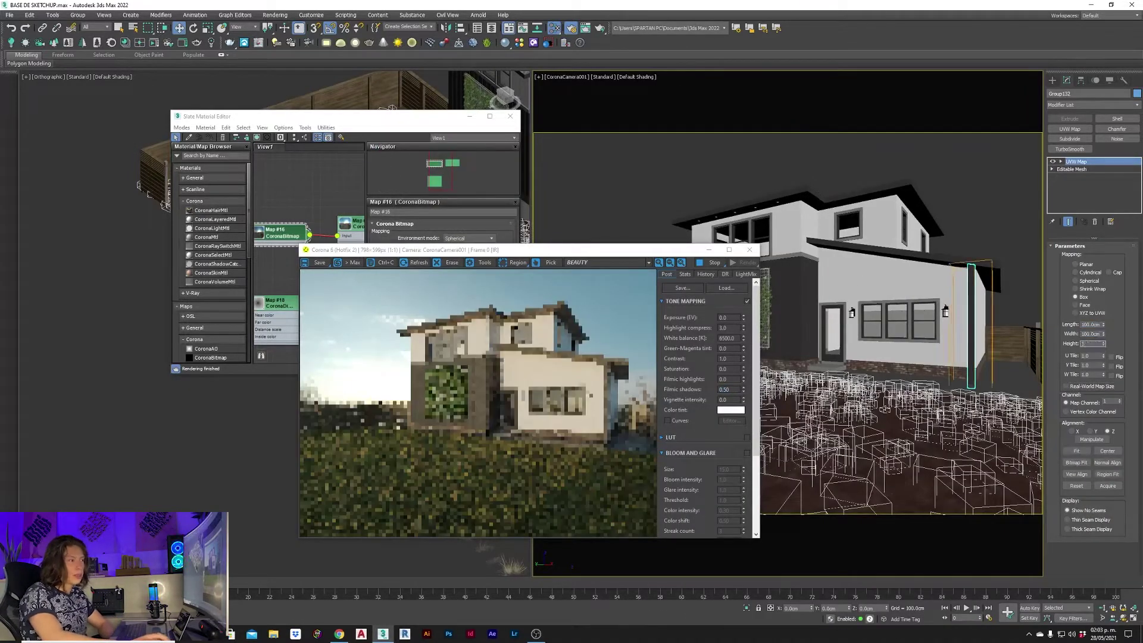
text(100)
key(Return)
drag(607, 255, 498, 184)
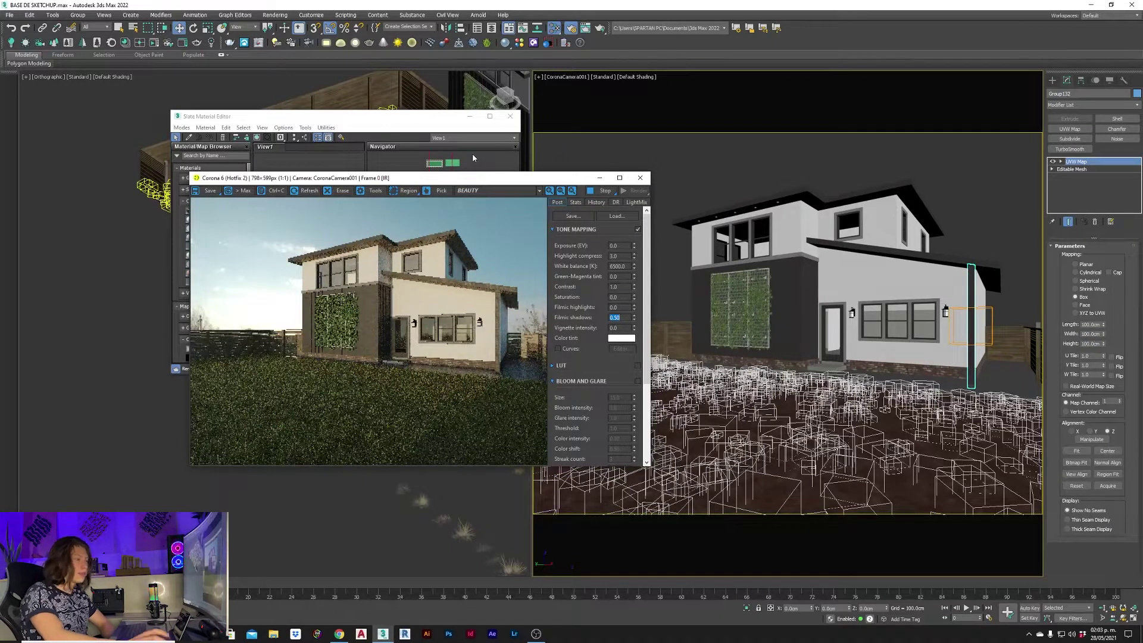
drag(472, 177, 472, 214)
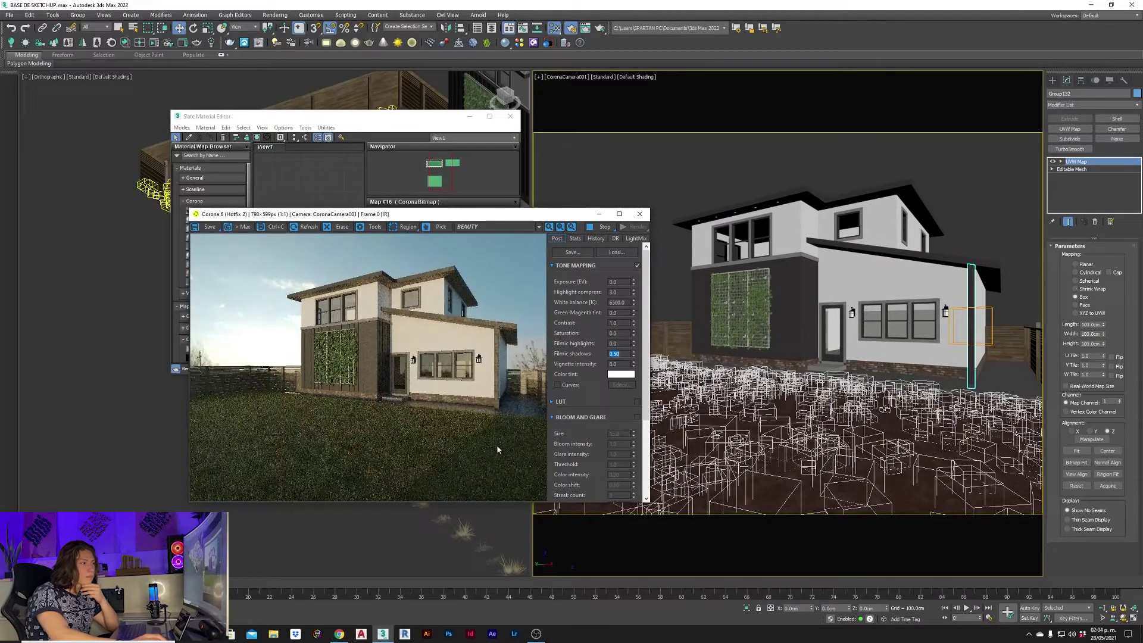
Preview several Rubber materials, including Rubber Rough Dirty, then move the library to the lower left.
click(139, 42)
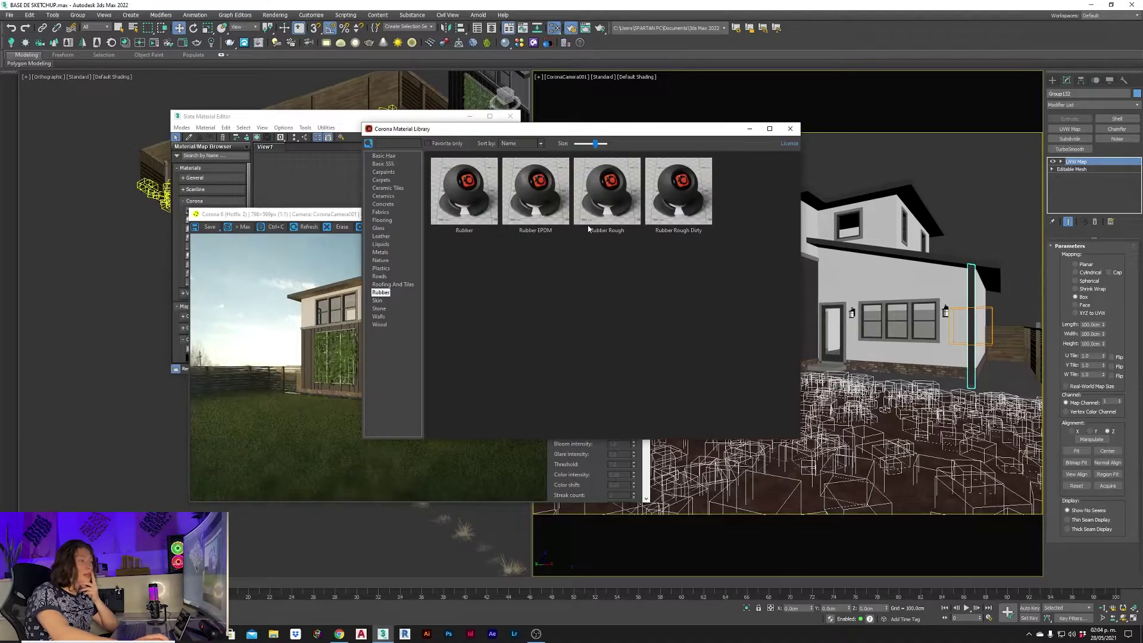
click(461, 189)
click(940, 157)
click(535, 190)
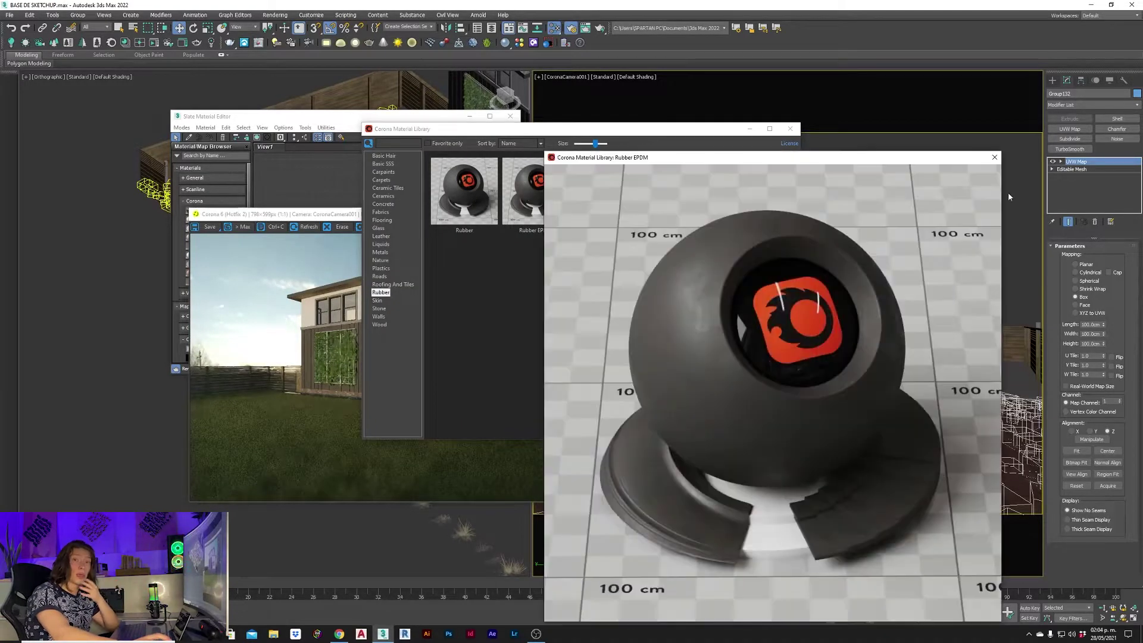
click(1002, 157)
click(661, 190)
click(1132, 156)
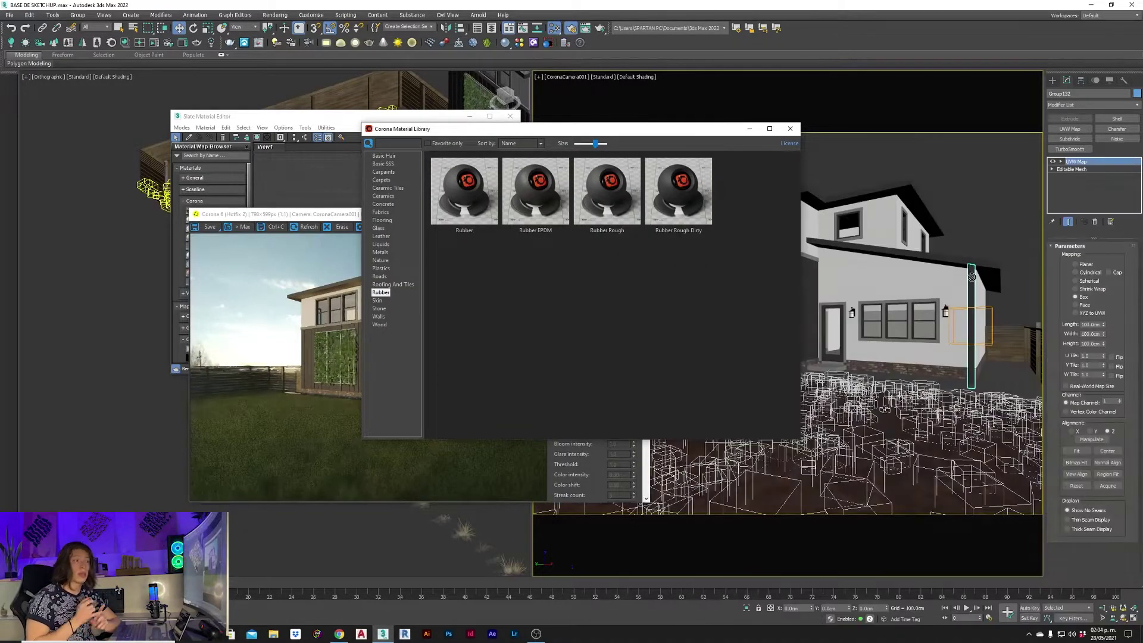
drag(595, 129, 128, 438)
Enable 2D Pan Zoom in the camera view and rearrange the render and library windows.
click(537, 77)
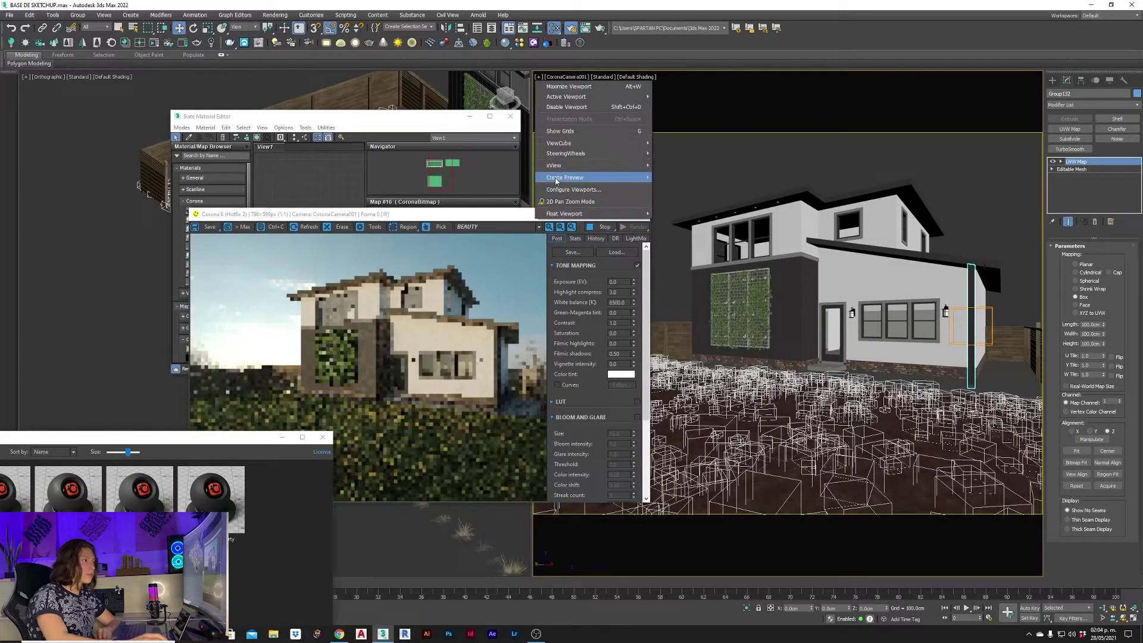
click(571, 201)
scroll(833, 327, up, 5)
scroll(834, 327, up, 3)
drag(417, 215, 824, 132)
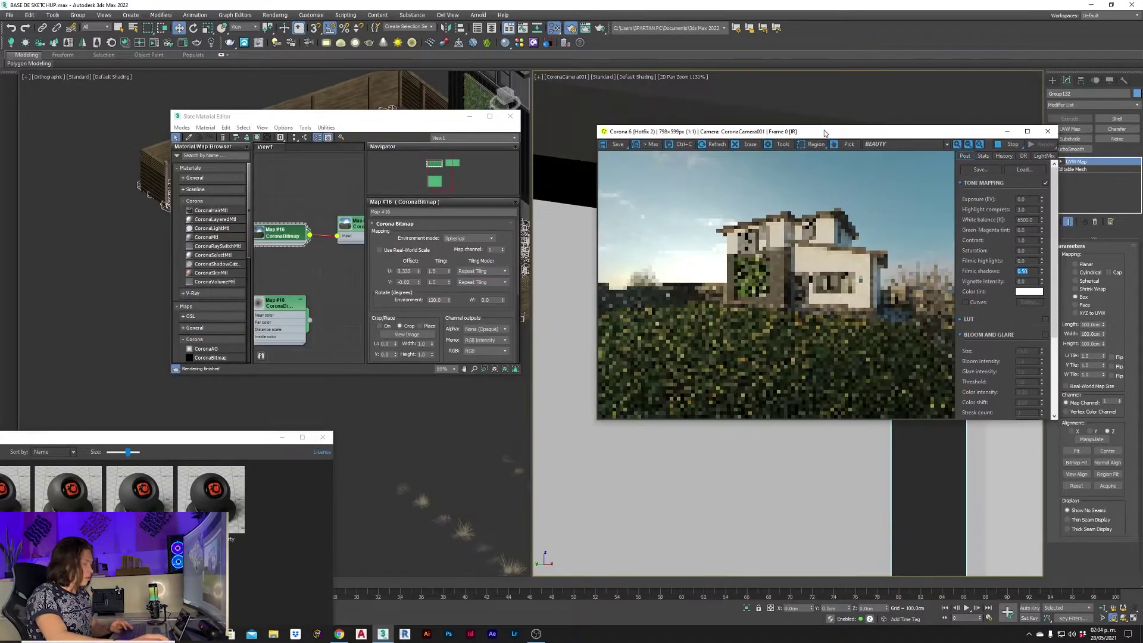
mouse_move(225, 440)
mouse_down()
mouse_move(420, 410)
mouse_move(482, 340)
mouse_up()
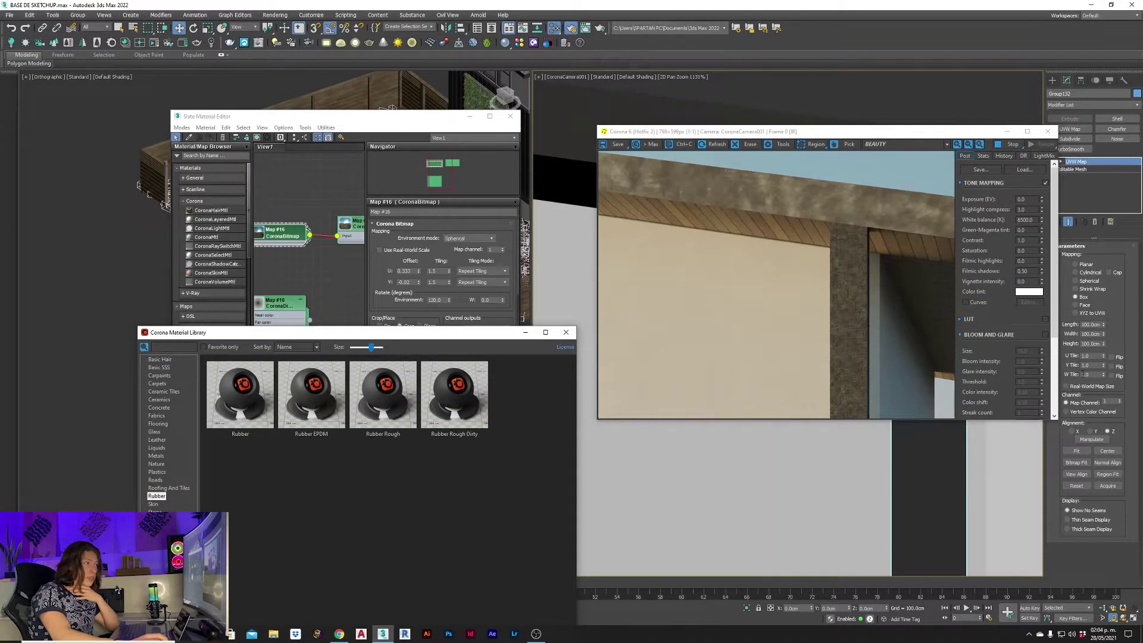
Turn on Real-World Map Size for the UVW mapping and preview Plaster Black Smooth.
click(1066, 386)
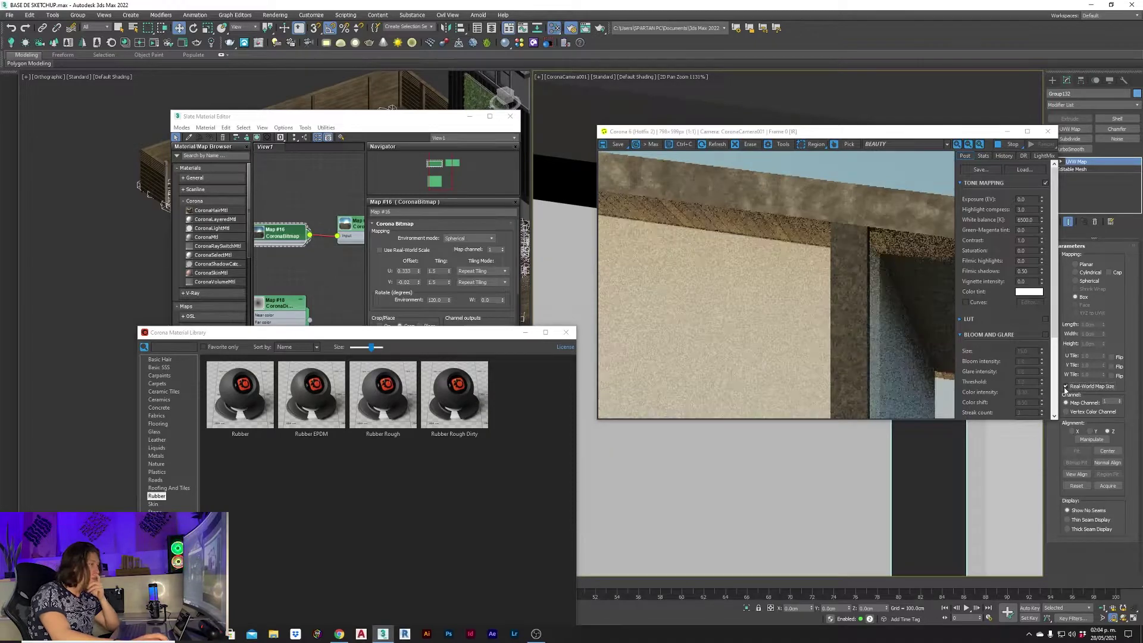
click(160, 520)
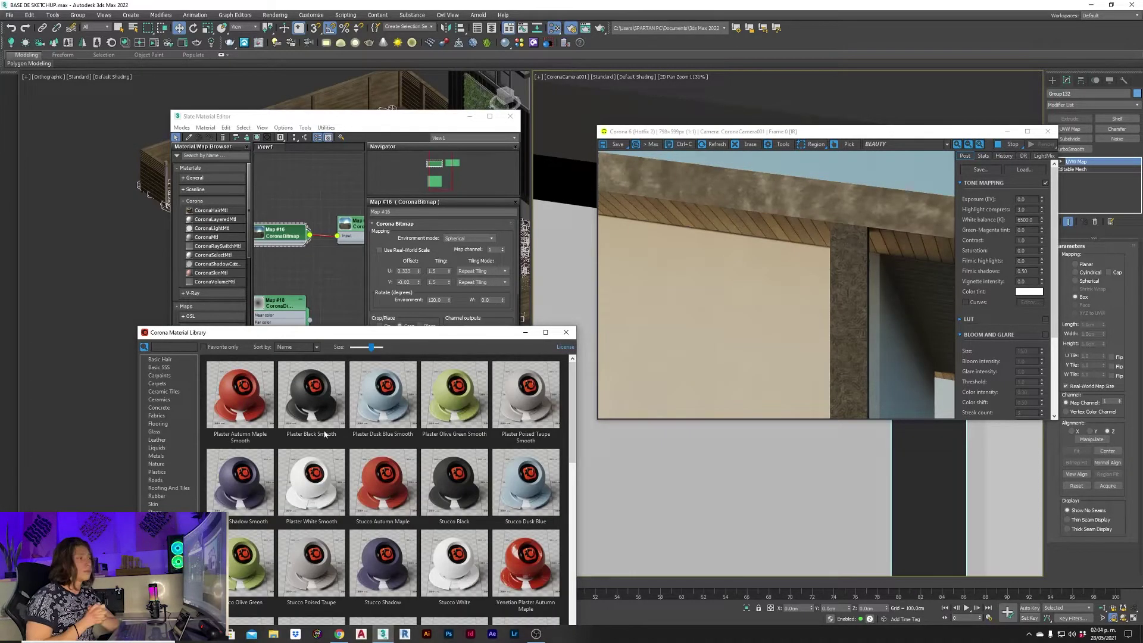
click(309, 396)
click(785, 157)
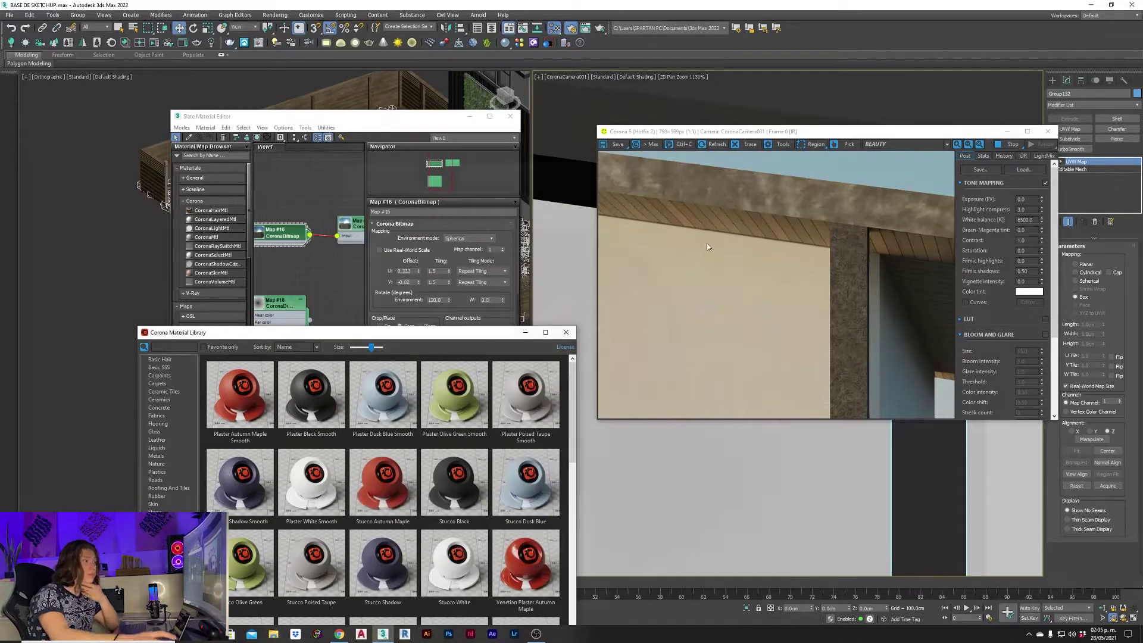
click(939, 483)
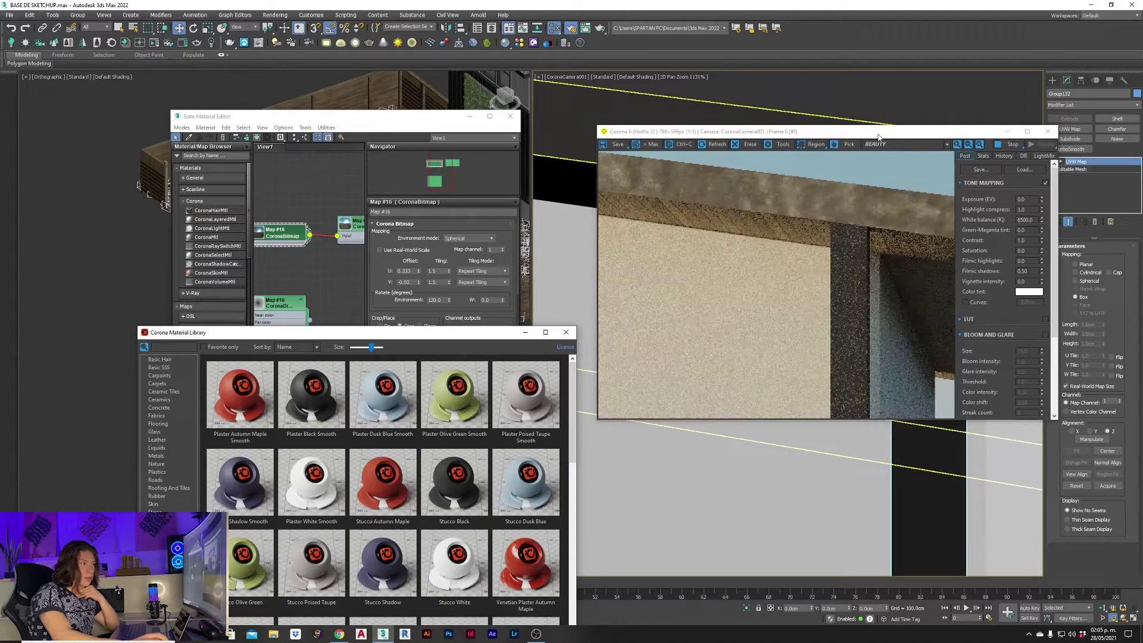
drag(878, 138, 963, 355)
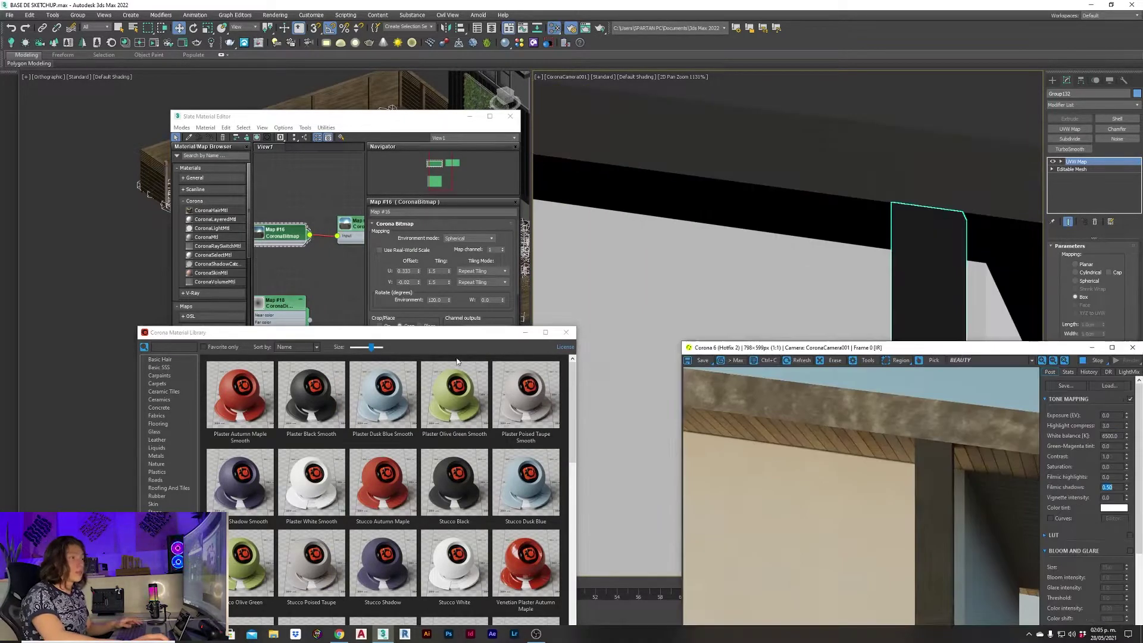
scroll(823, 174, down, 5)
drag(322, 116, 737, 123)
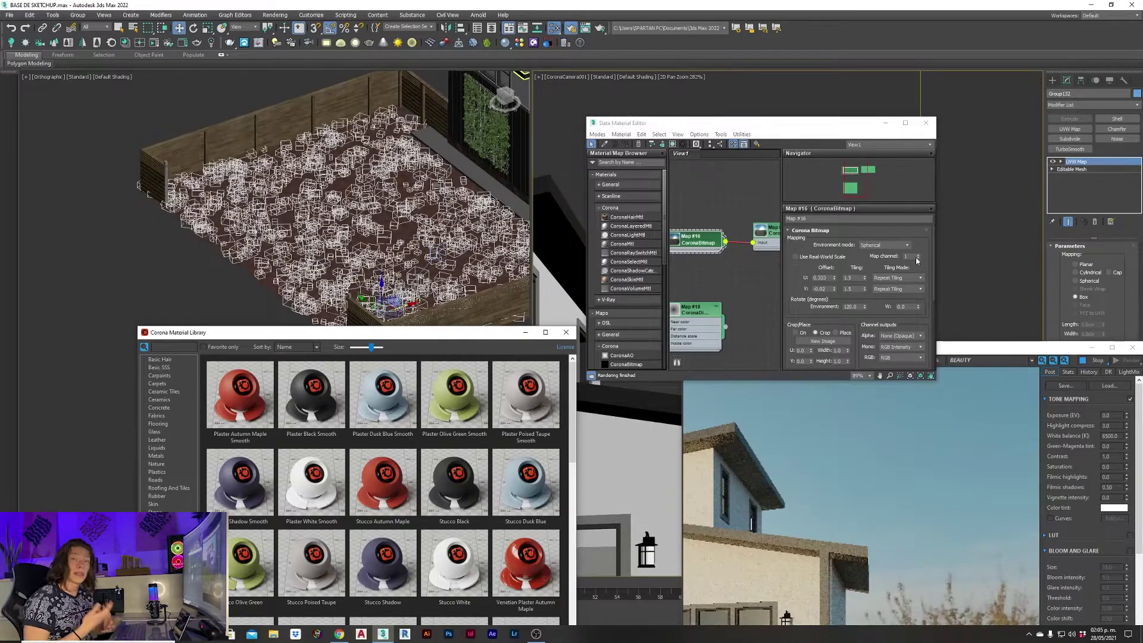
Close the Slate Material Editor and Material Library, and turn off 2D Pan Zoom in the camera view.
drag(973, 345, 933, 197)
click(926, 123)
click(566, 333)
scroll(540, 80, down, 4)
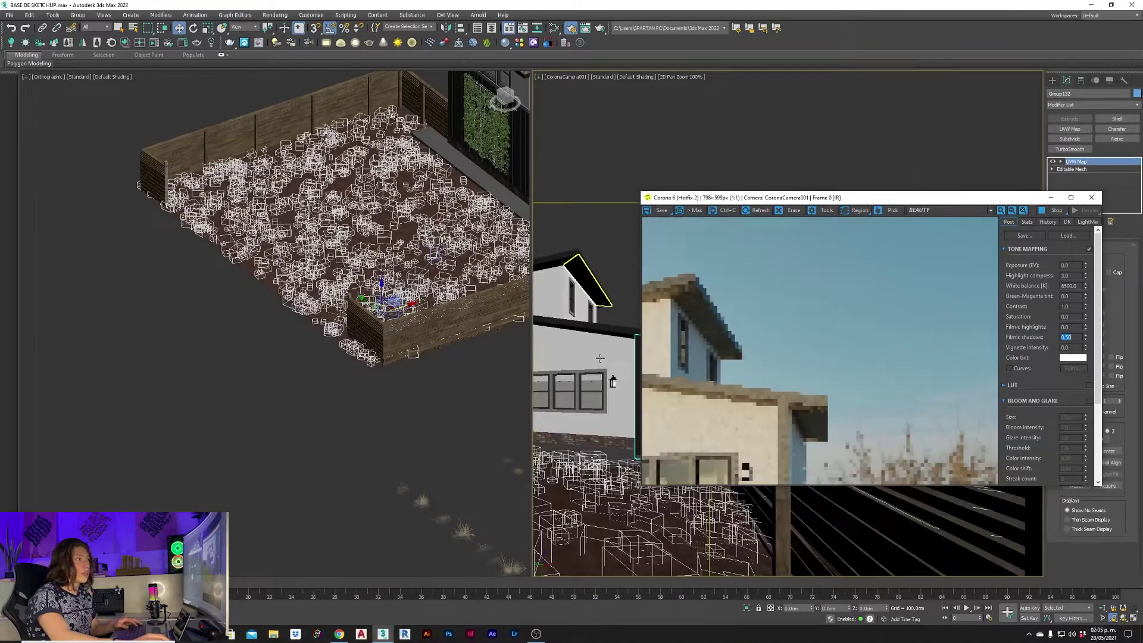
click(540, 80)
click(586, 196)
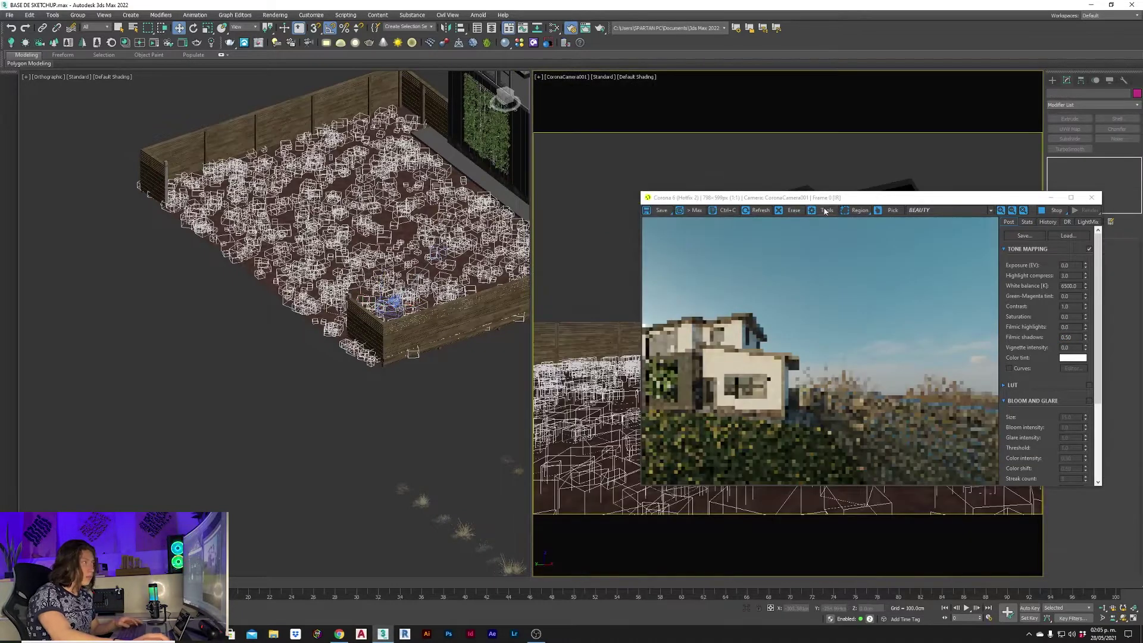
drag(834, 191, 784, 180)
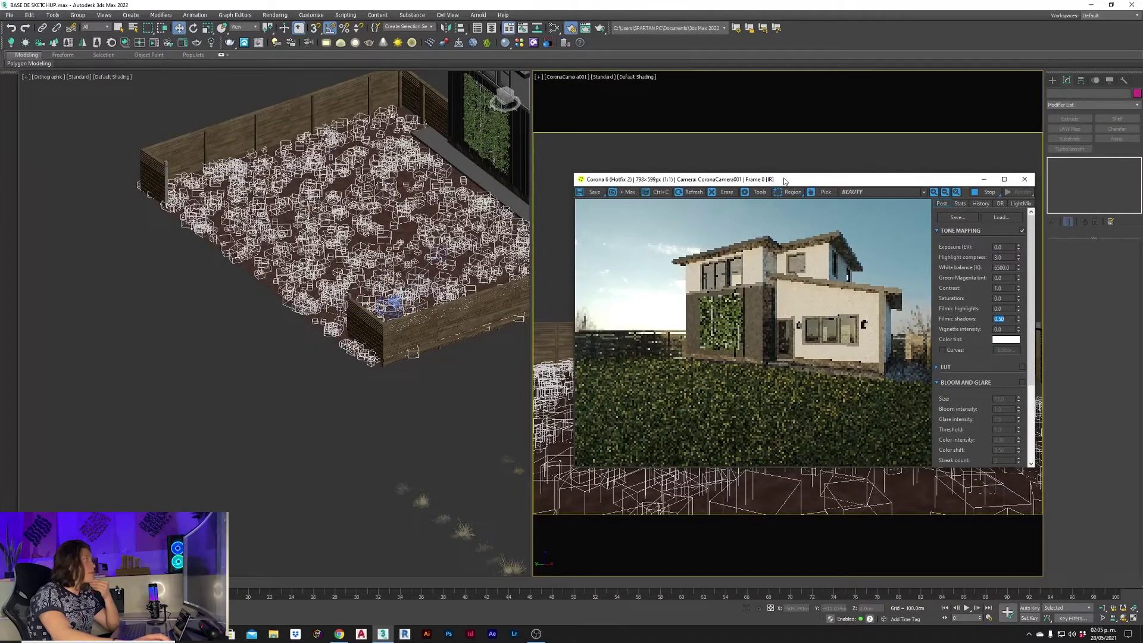
Apply the Kim_Amlan graphic_03 LUT preset in the Corona frame buffer's LUT rollout.
click(966, 369)
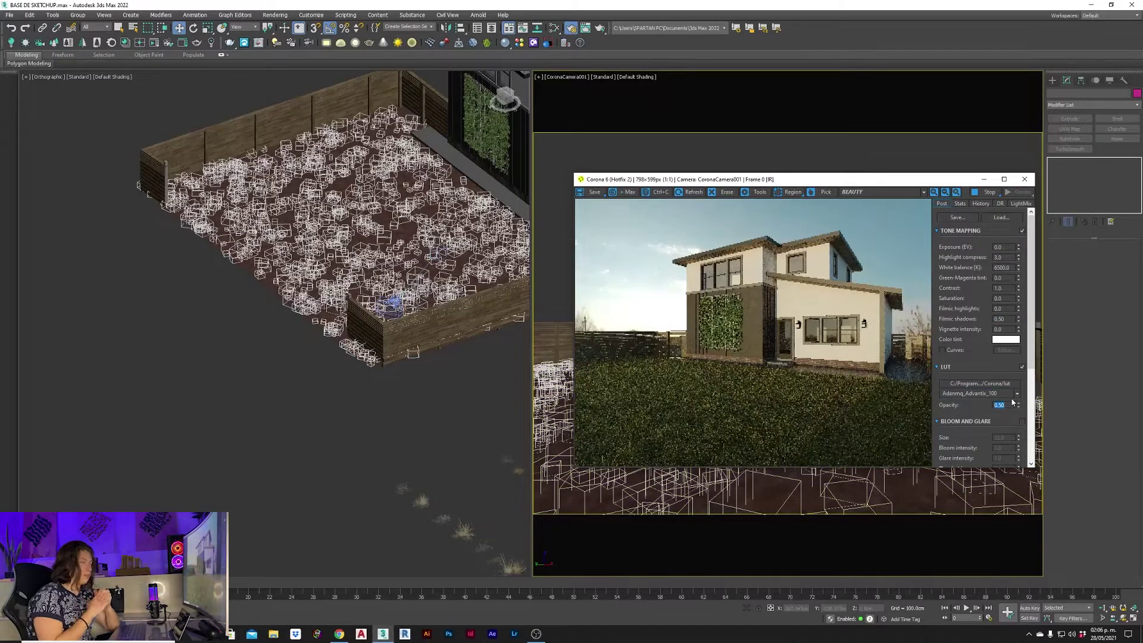
click(1006, 394)
scroll(977, 470, down, 5)
click(964, 516)
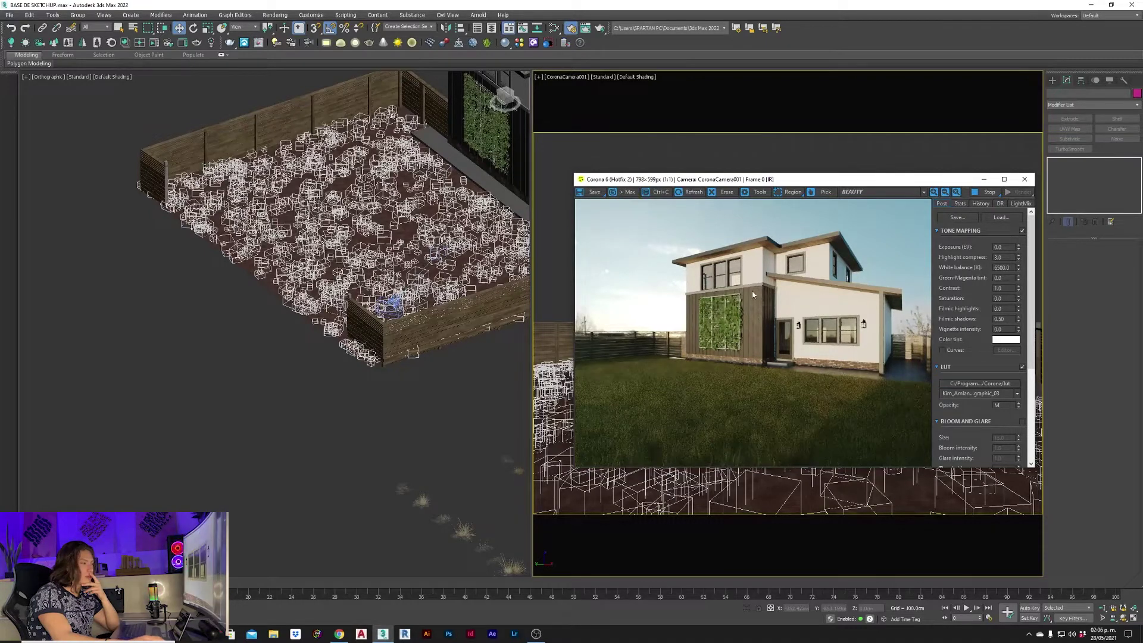
click(462, 388)
Reset the environment CoronaBitmap's V Offset to 0.0 in the Slate Material Editor.
key(m)
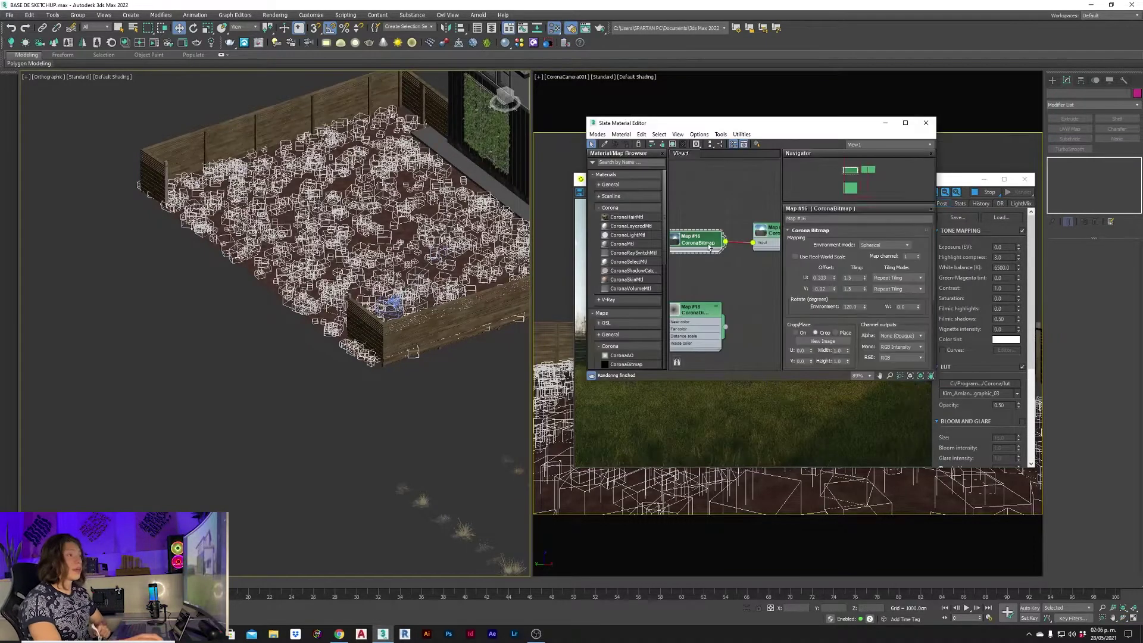
middle_drag(733, 269, 771, 275)
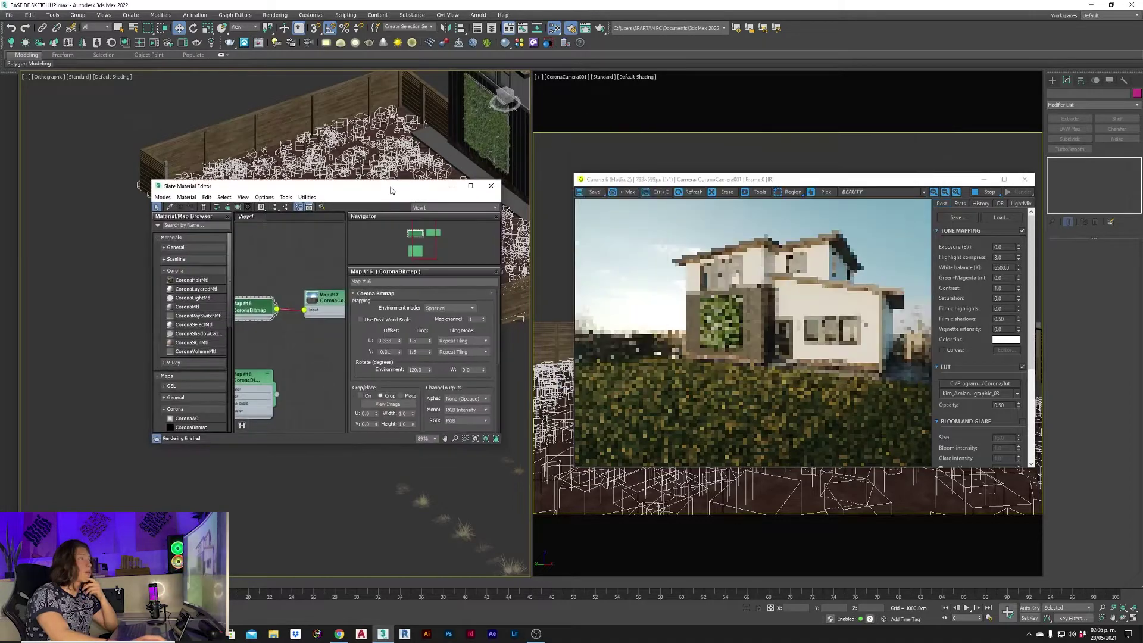
drag(826, 127, 391, 190)
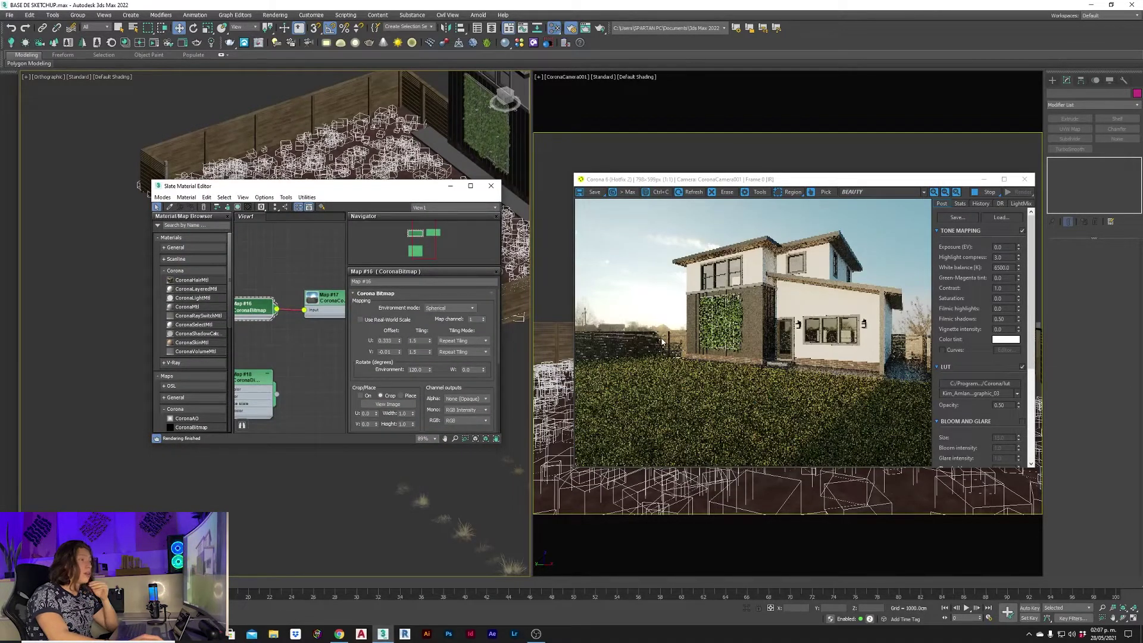
right_click(399, 352)
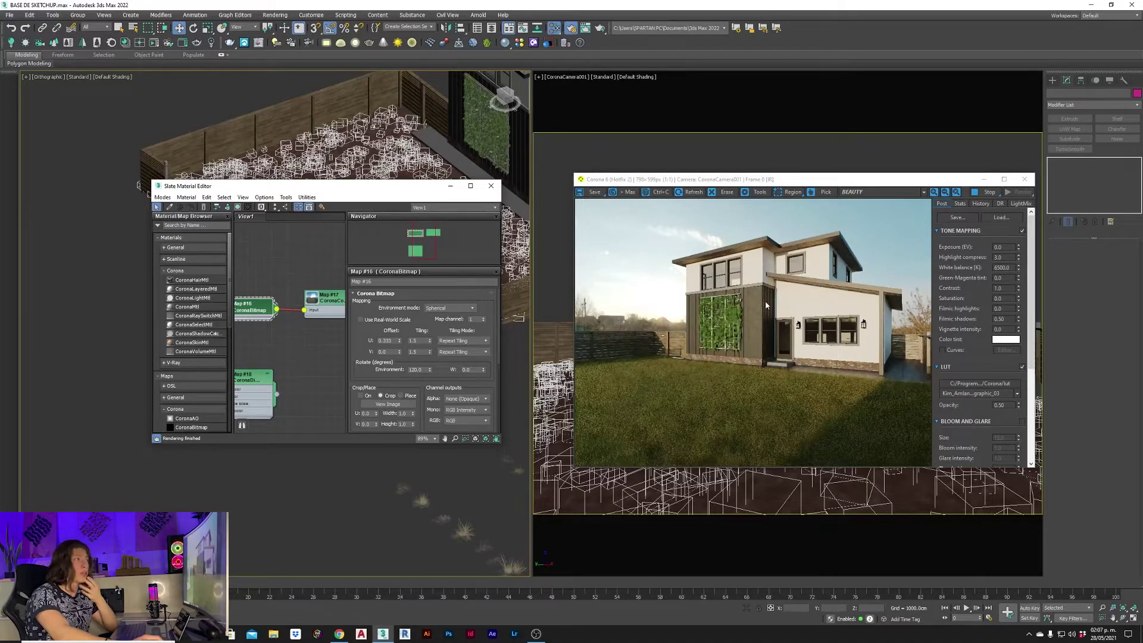
drag(821, 177, 779, 146)
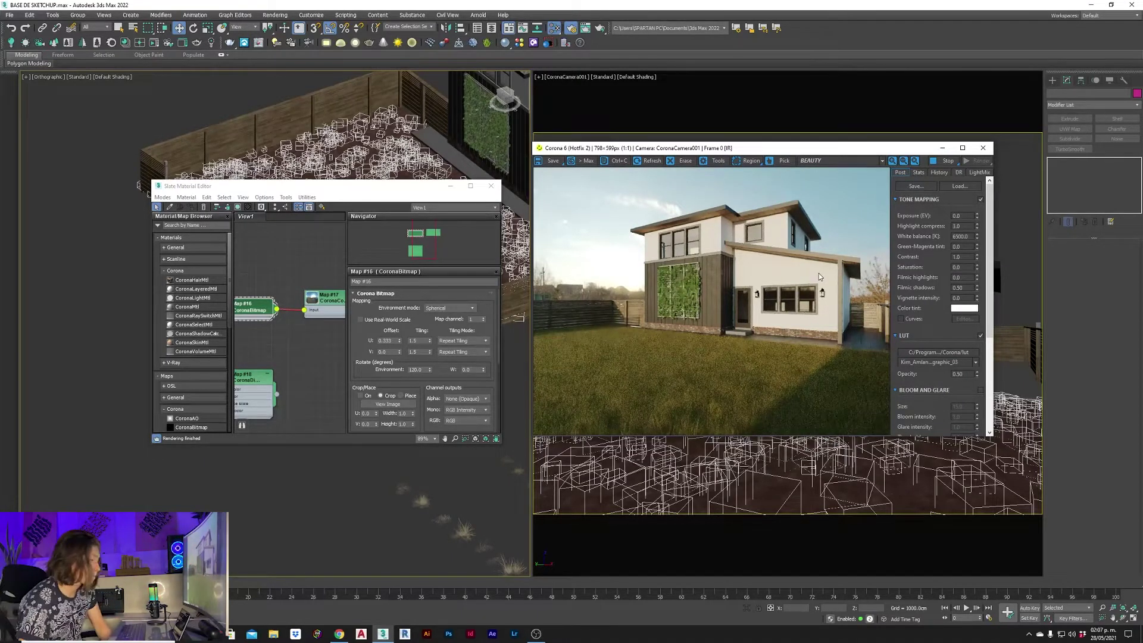
drag(751, 152, 784, 165)
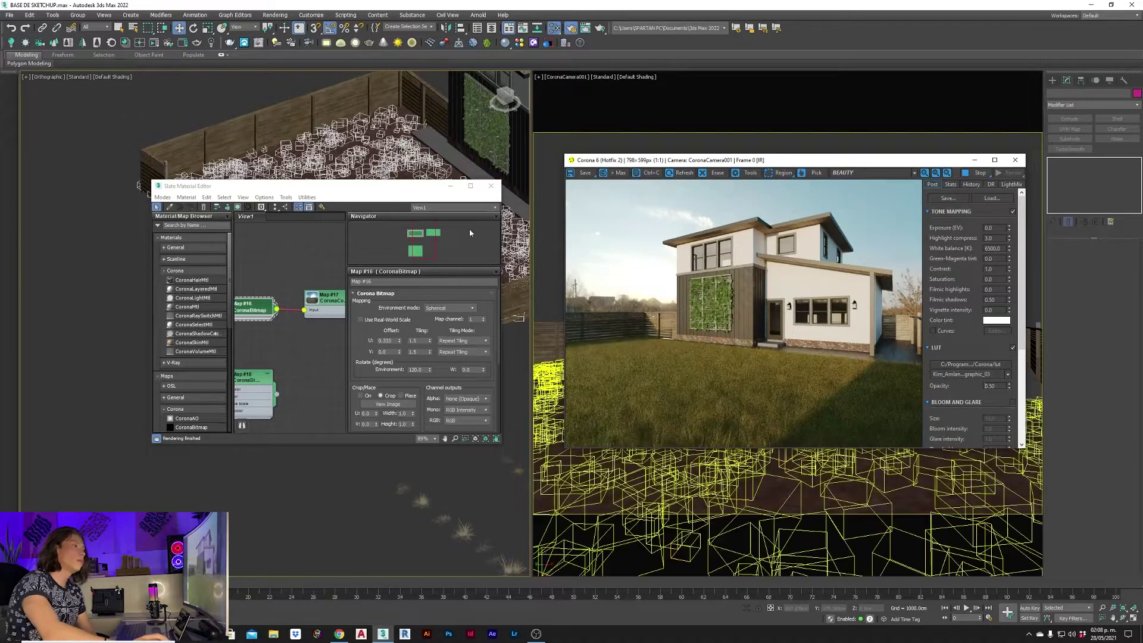
Maximize the Corona frame buffer and zoom in and out to inspect the 1795×1346 house render.
click(995, 159)
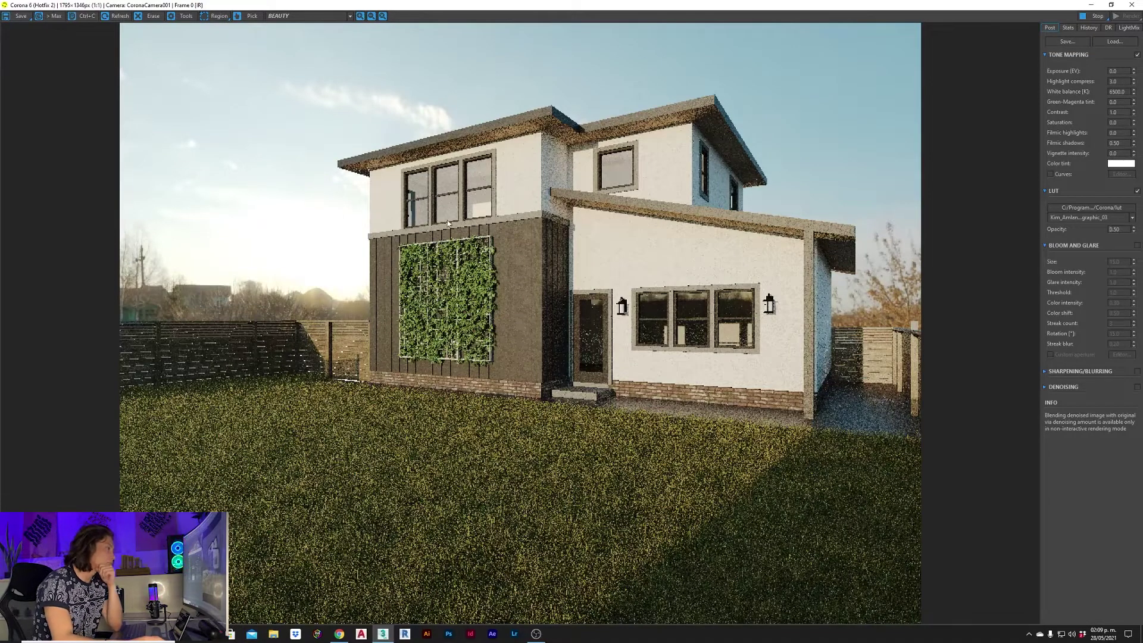
scroll(448, 215, up, 2)
scroll(448, 212, down, 1)
scroll(800, 330, up, 1)
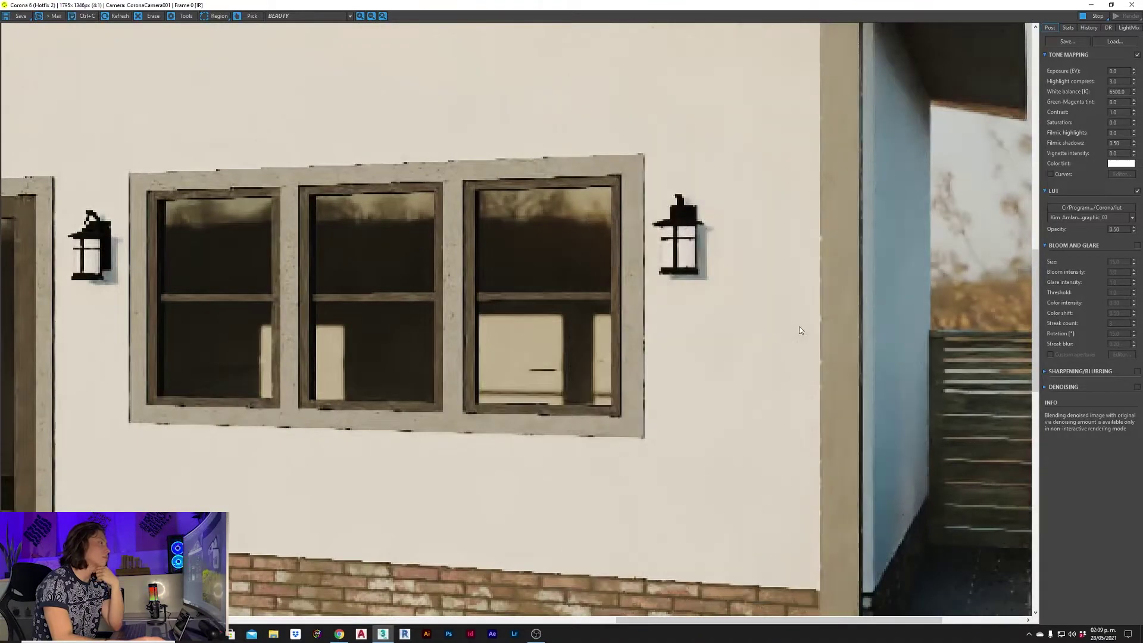
scroll(425, 409, down, 1)
scroll(425, 408, down, 1)
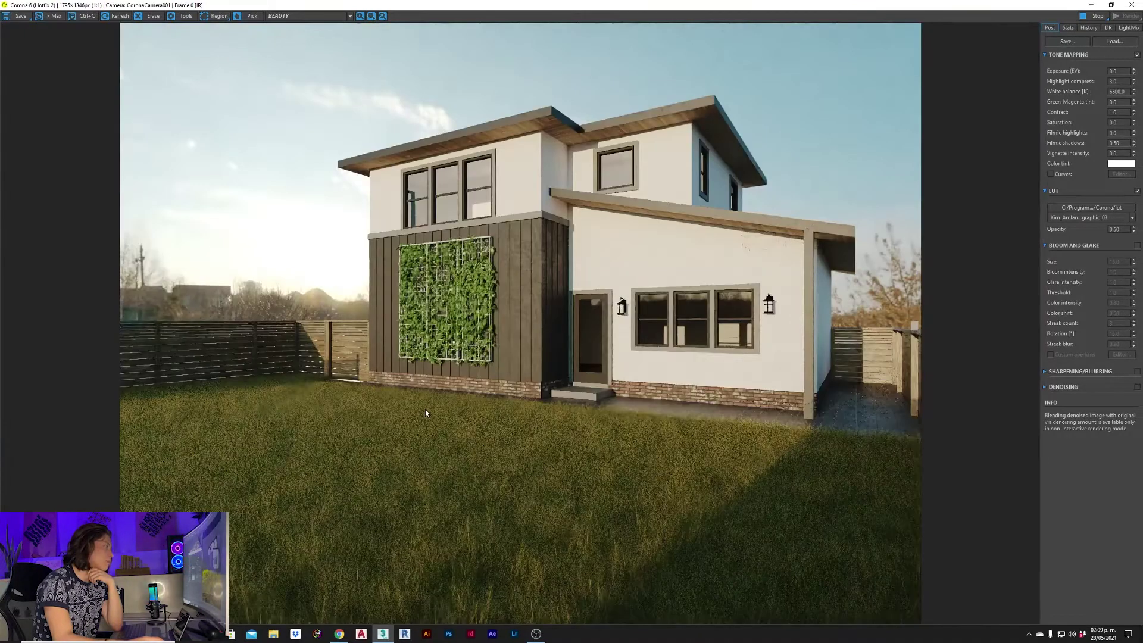
Compare the stored clay render with the photoreal render in A/B mode, sweeping the split line across the house.
click(1089, 28)
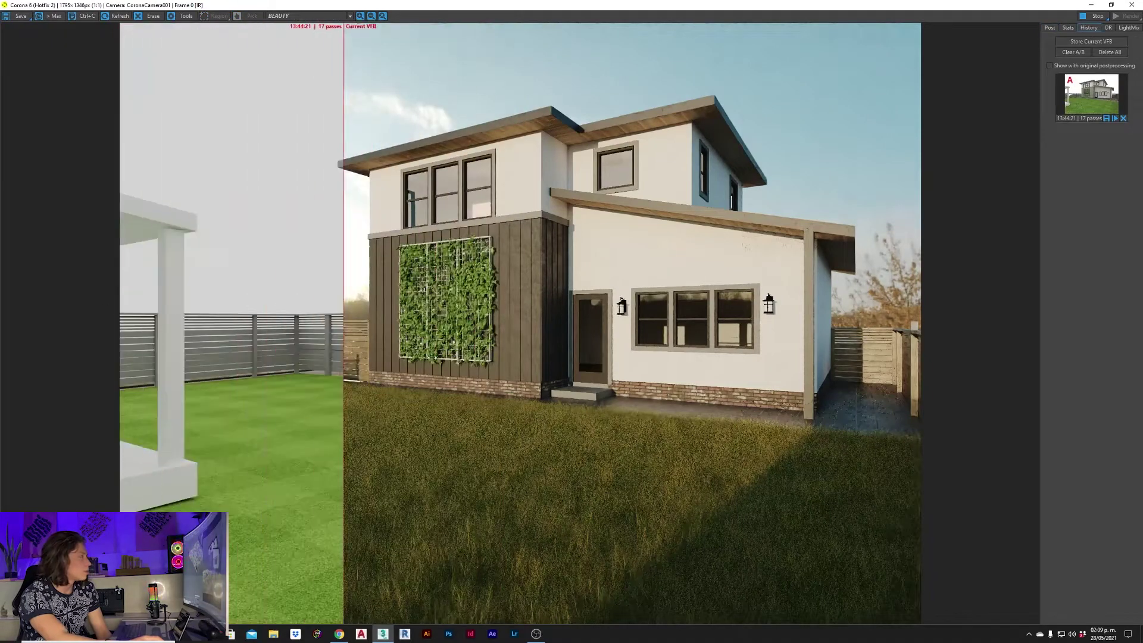
mouse_move(589, 340)
mouse_down()
mouse_move(919, 357)
mouse_move(484, 375)
mouse_move(231, 410)
mouse_move(701, 417)
mouse_move(122, 429)
mouse_move(906, 441)
mouse_move(572, 455)
mouse_up()
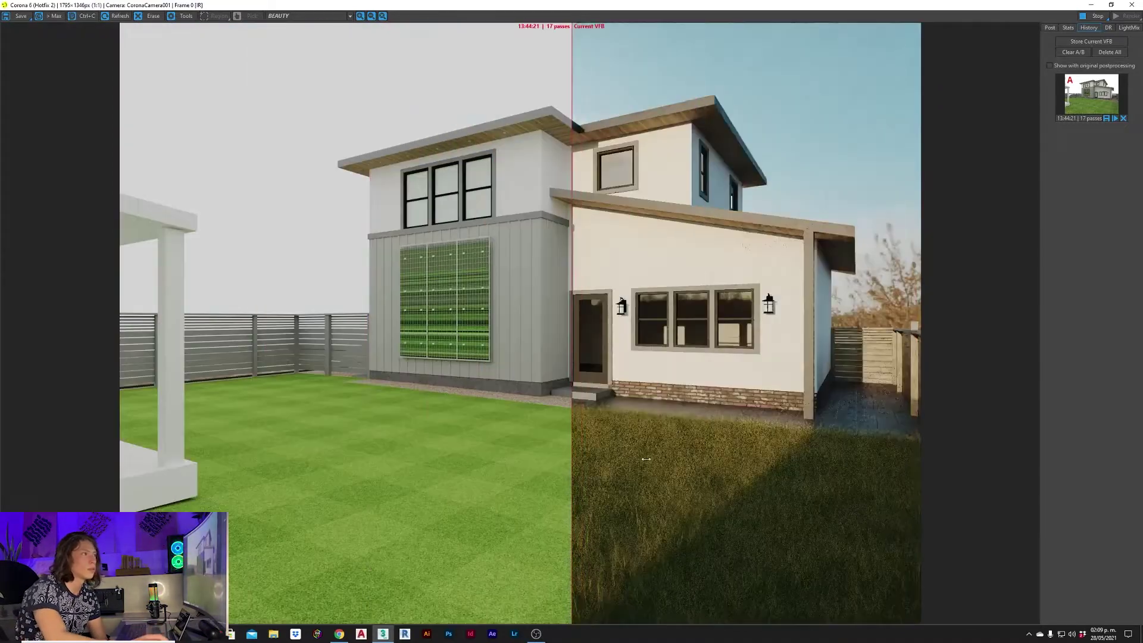
mouse_move(646, 459)
mouse_down()
mouse_move(869, 458)
mouse_move(190, 476)
mouse_up()
drag(186, 421, 276, 427)
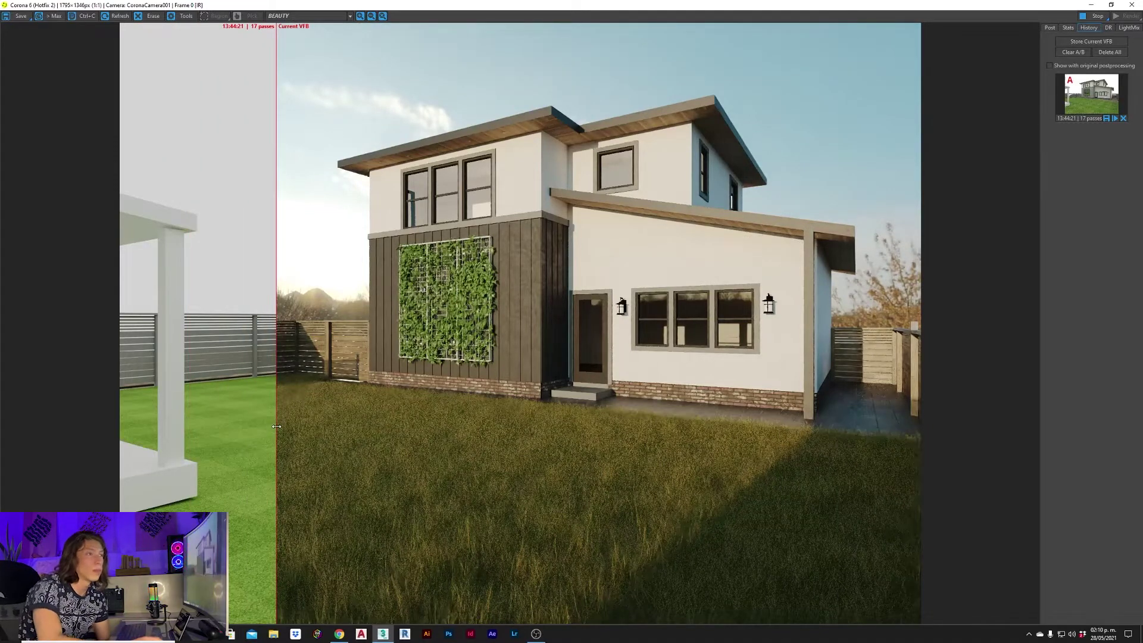
mouse_move(276, 426)
mouse_down()
mouse_move(841, 420)
mouse_move(414, 416)
mouse_up()
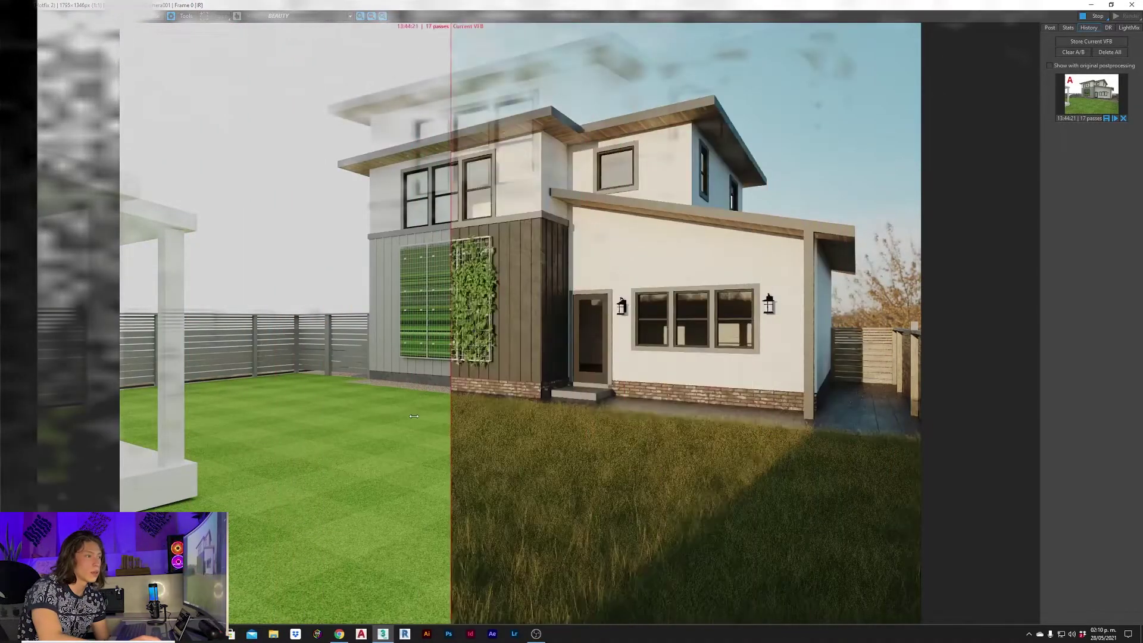